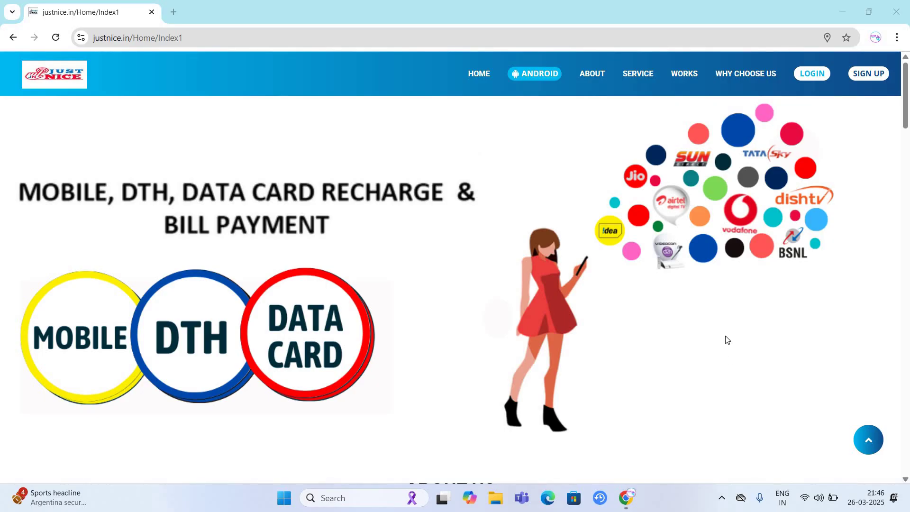
- Browse the landing page, highlighting the Prepaid & Dth, All Utilities, Water and M-POS Device entries
{"action": "scroll", "coordinate": [687, 337], "scroll_direction": "down", "scroll_amount": 5}
{"action": "scroll", "coordinate": [695, 336], "scroll_direction": "up", "scroll_amount": 5}
{"action": "scroll", "coordinate": [696, 335], "scroll_direction": "down", "scroll_amount": 5}
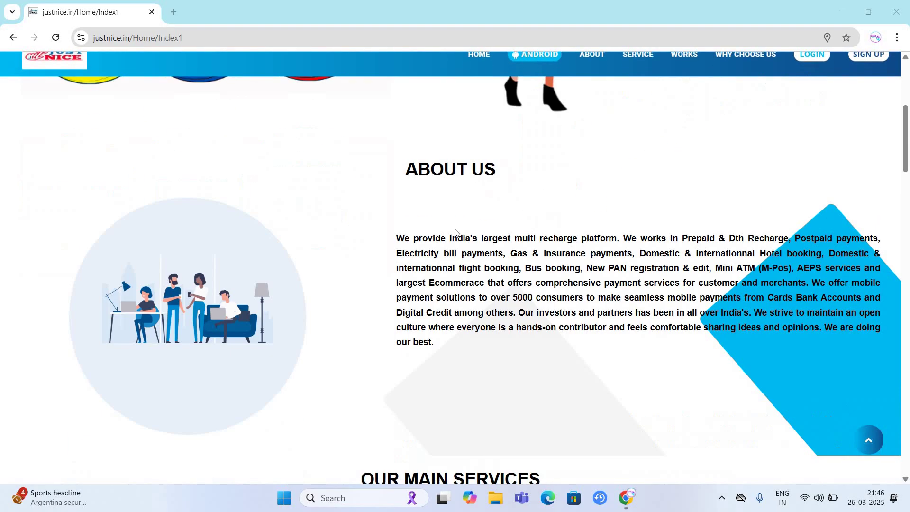
{"action": "scroll", "coordinate": [517, 223], "scroll_direction": "down", "scroll_amount": 9}
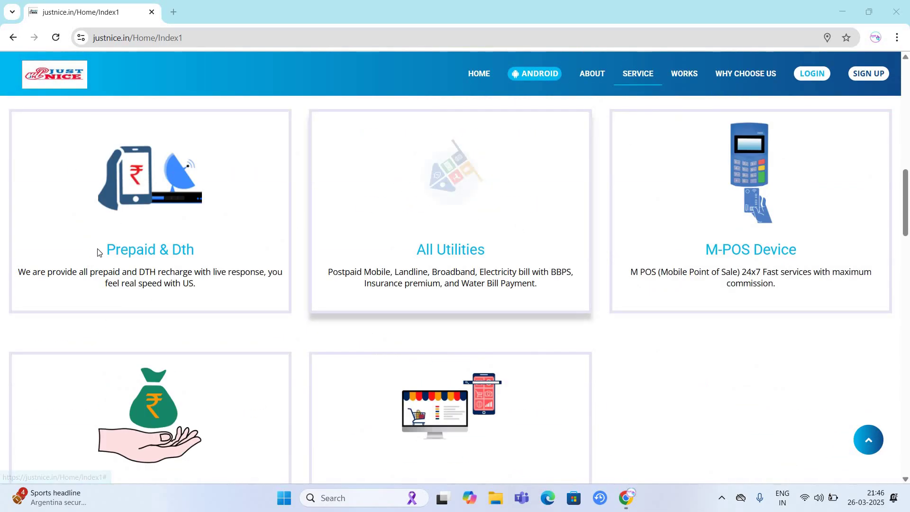
{"action": "triple_click", "coordinate": [238, 248]}
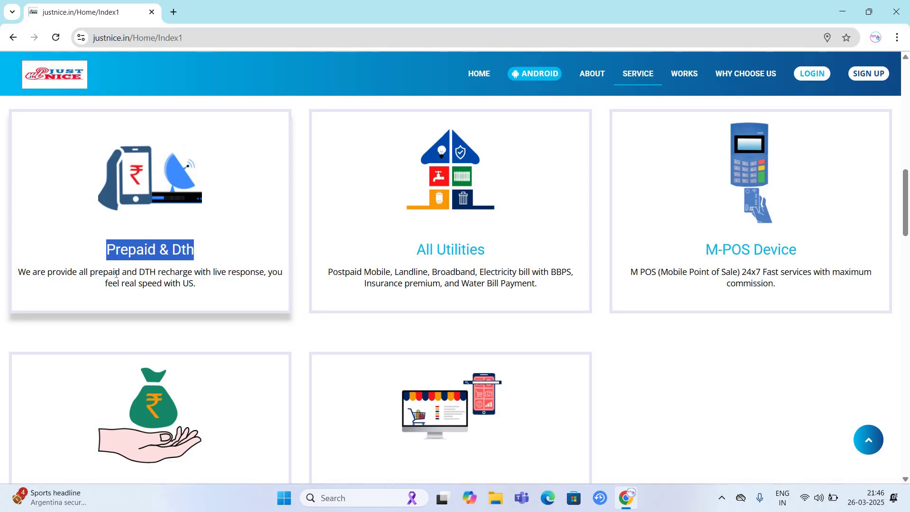
{"action": "triple_click", "coordinate": [507, 253]}
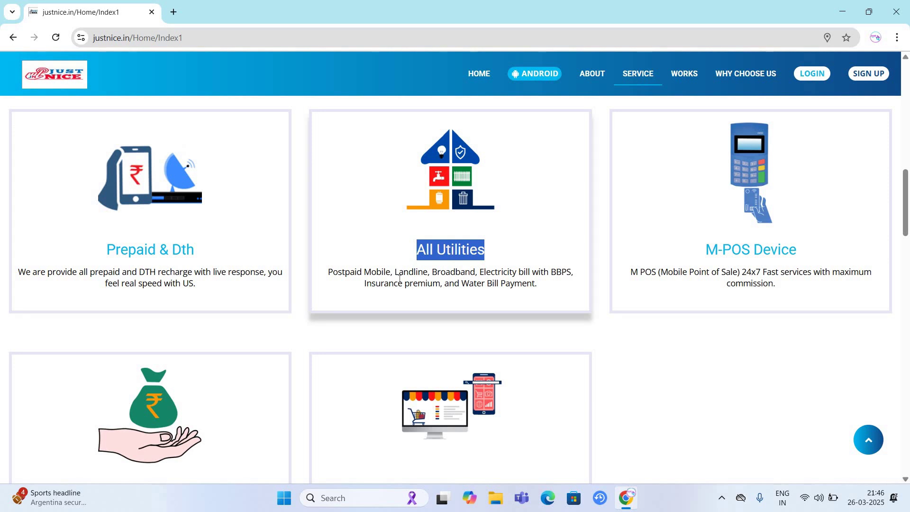
{"action": "double_click", "coordinate": [474, 283]}
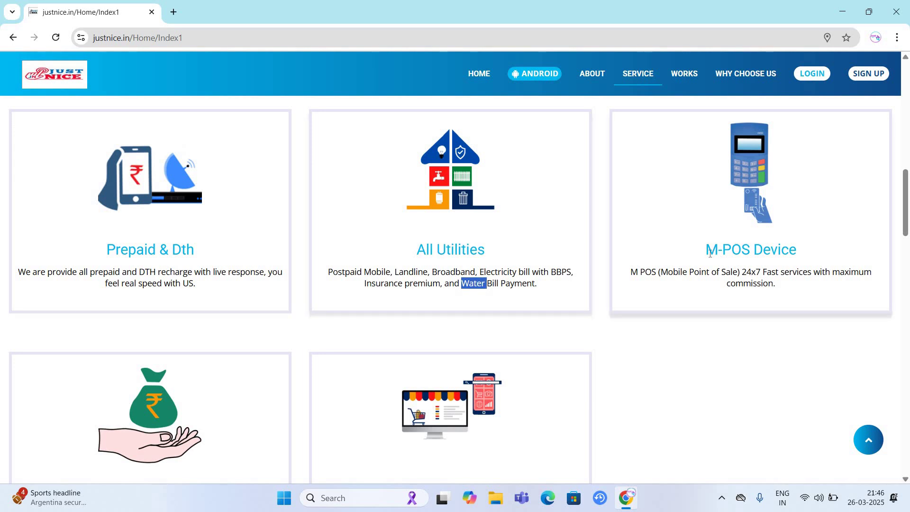
{"action": "triple_click", "coordinate": [821, 251]}
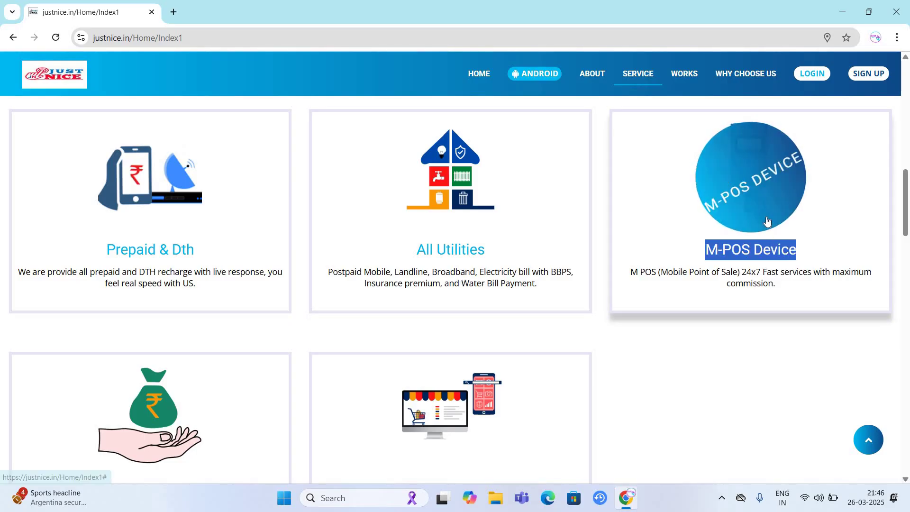
- Scroll through the rest of the landing page, then log in to the admin account
{"action": "scroll", "coordinate": [112, 217], "scroll_direction": "down", "scroll_amount": 5}
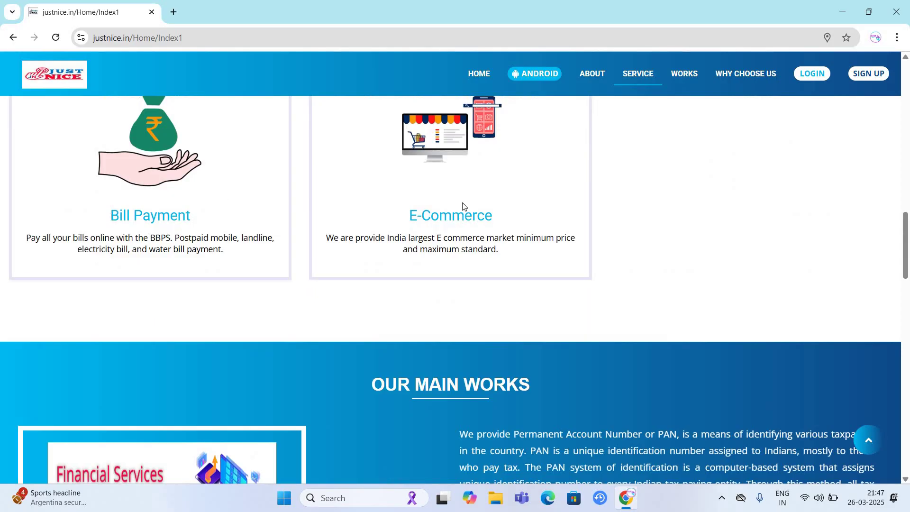
{"action": "scroll", "coordinate": [503, 208], "scroll_direction": "down", "scroll_amount": 3}
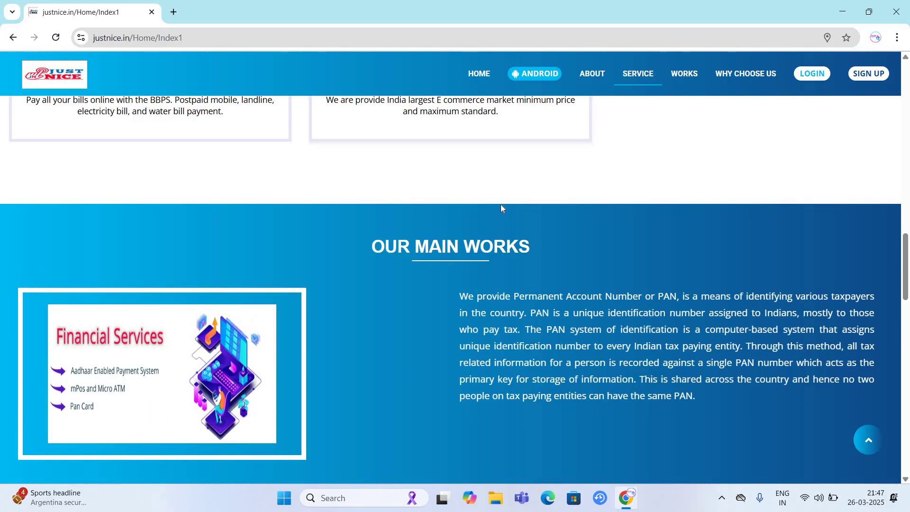
{"action": "scroll", "coordinate": [502, 208], "scroll_direction": "up", "scroll_amount": 5}
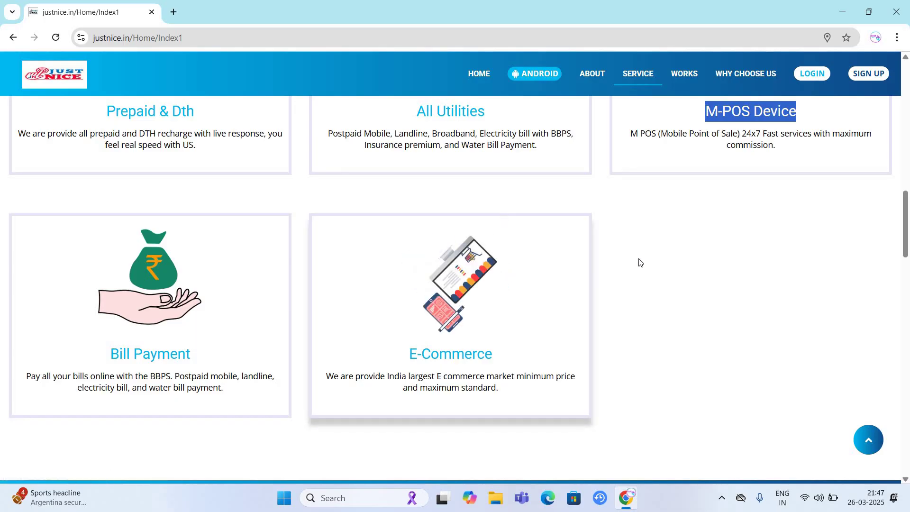
{"action": "scroll", "coordinate": [641, 262], "scroll_direction": "down", "scroll_amount": 3}
{"action": "scroll", "coordinate": [551, 256], "scroll_direction": "down", "scroll_amount": 6}
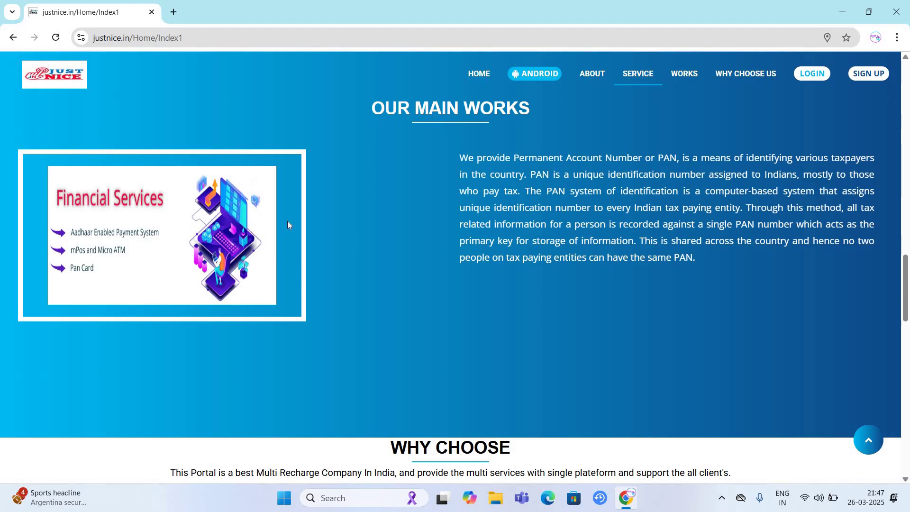
{"action": "scroll", "coordinate": [287, 224], "scroll_direction": "down", "scroll_amount": 9}
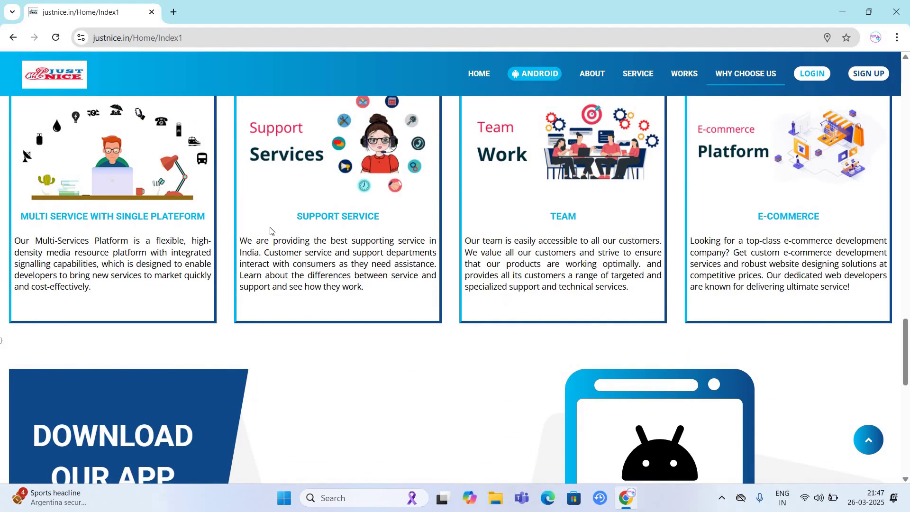
{"action": "scroll", "coordinate": [271, 231], "scroll_direction": "down", "scroll_amount": 12}
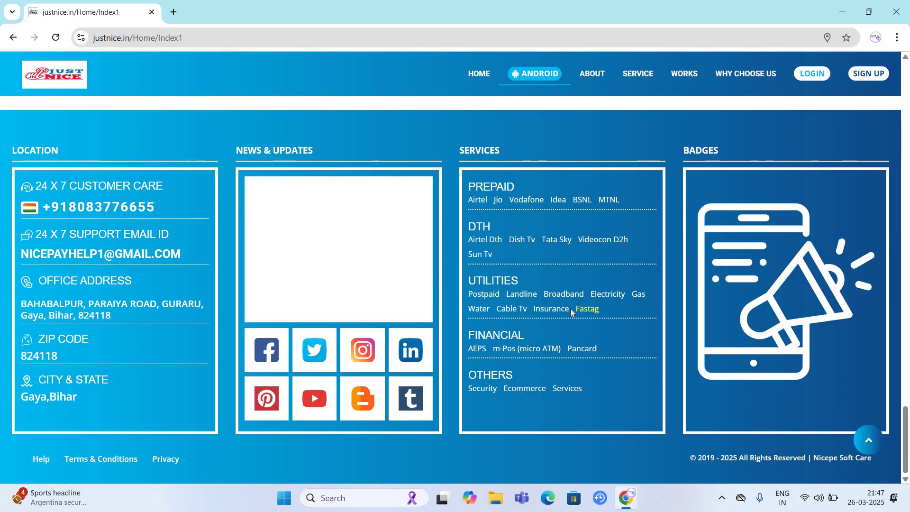
{"action": "scroll", "coordinate": [572, 312], "scroll_direction": "up", "scroll_amount": 20}
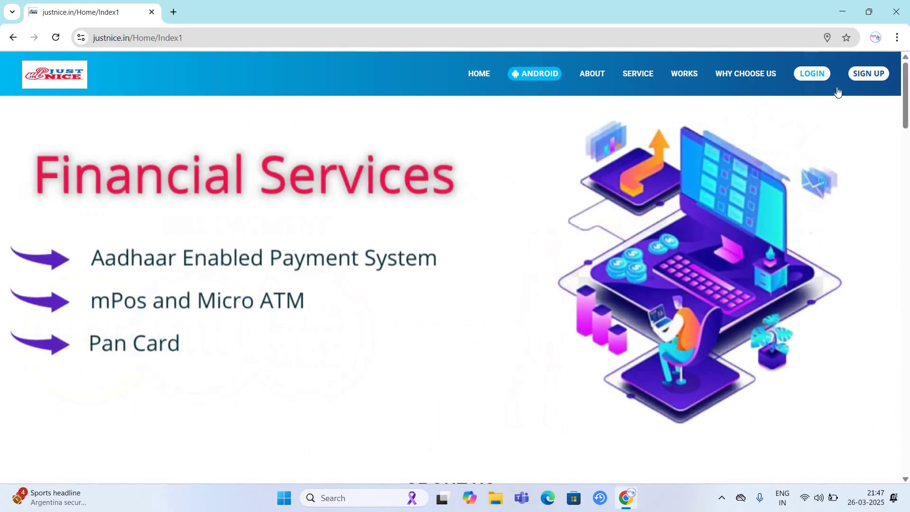
{"action": "left_click", "coordinate": [813, 74]}
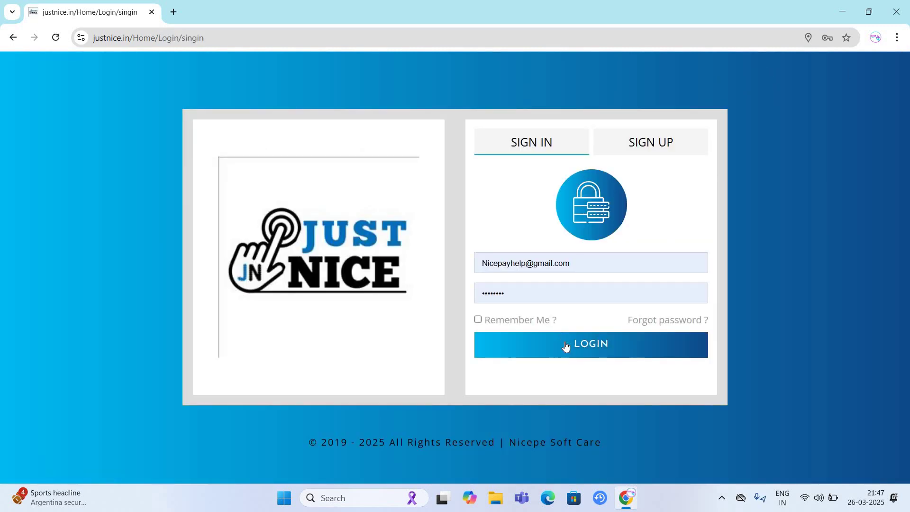
{"action": "left_click", "coordinate": [599, 348]}
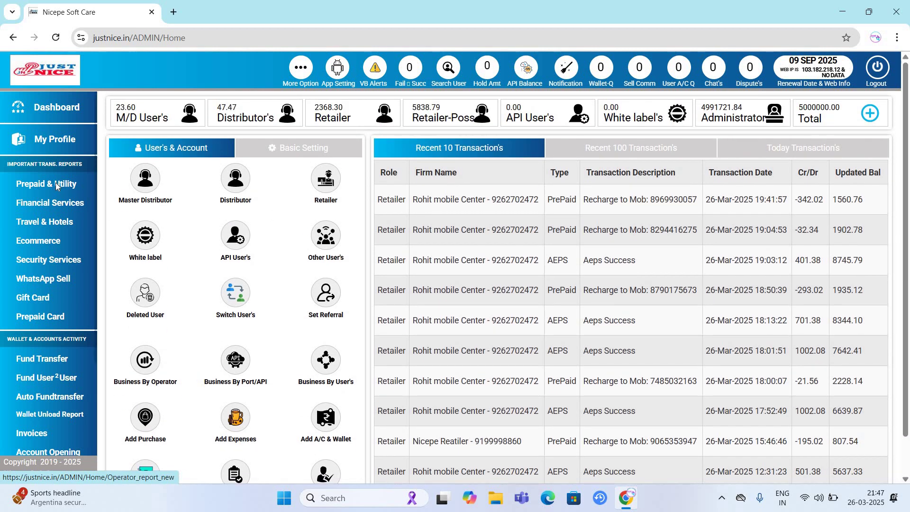
- Open the Financial Services report's AEPS tab and review the 2025-03-26 cash-withdrawal entries
{"action": "left_click", "coordinate": [56, 183]}
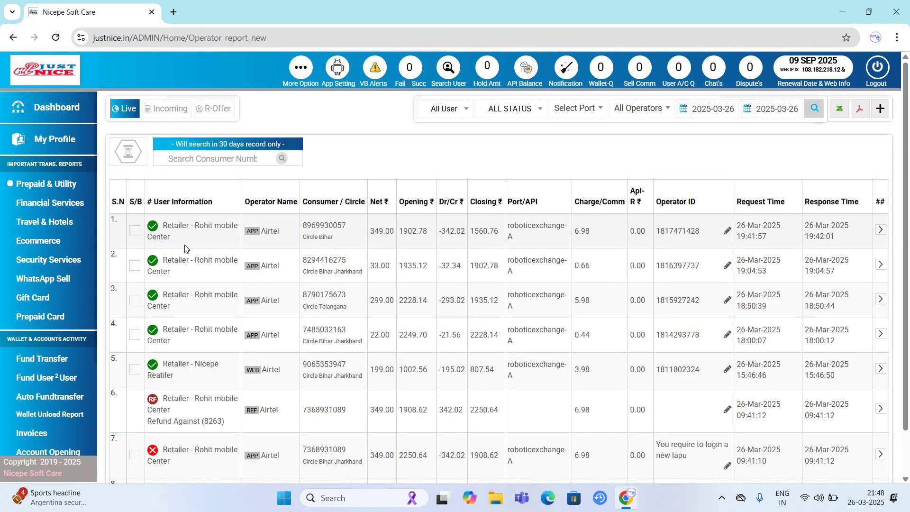
{"action": "left_click", "coordinate": [43, 200]}
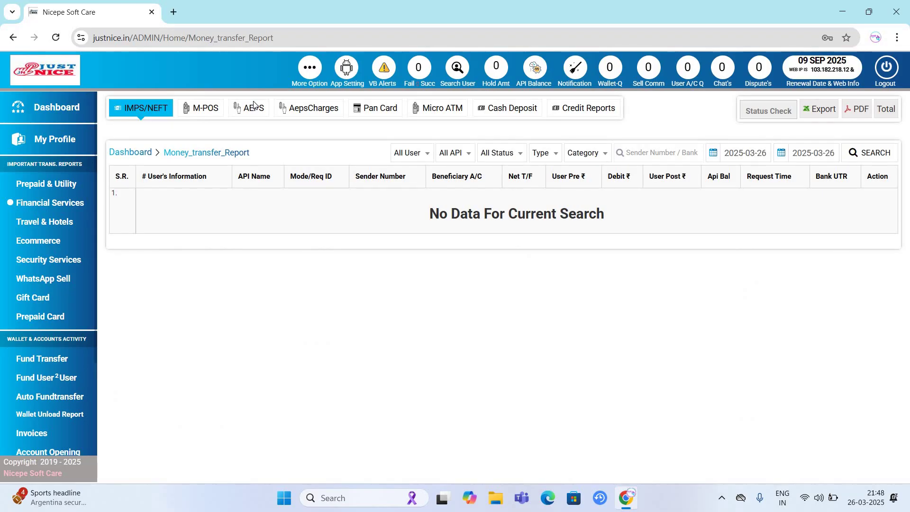
{"action": "left_click", "coordinate": [254, 106]}
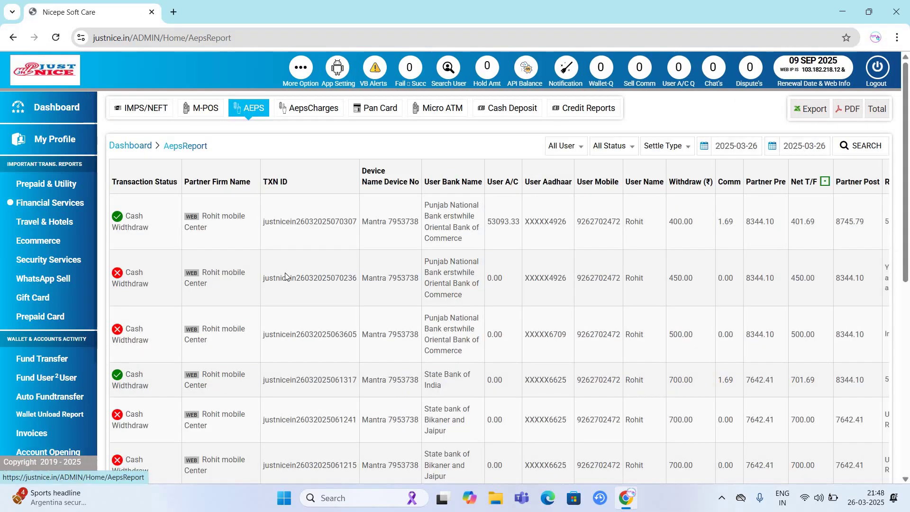
{"action": "scroll", "coordinate": [284, 275], "scroll_direction": "down", "scroll_amount": 15}
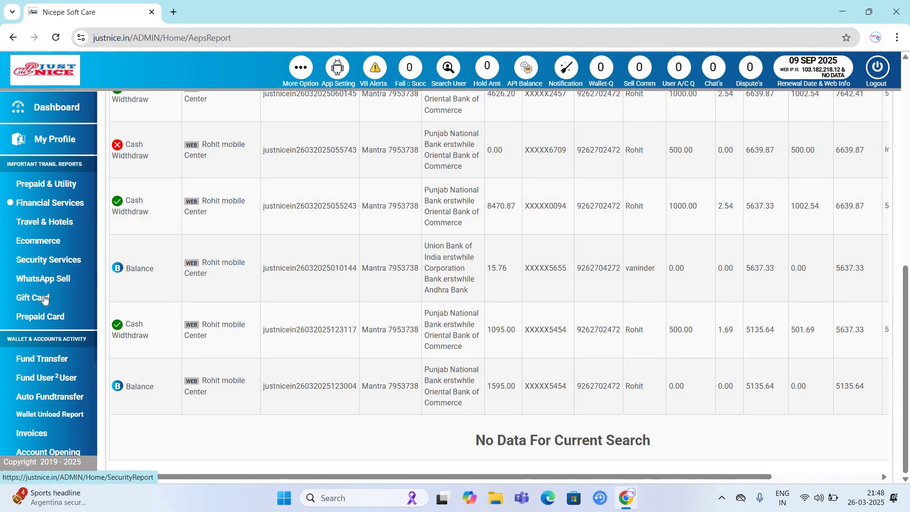
{"action": "scroll", "coordinate": [88, 332], "scroll_direction": "down", "scroll_amount": 2}
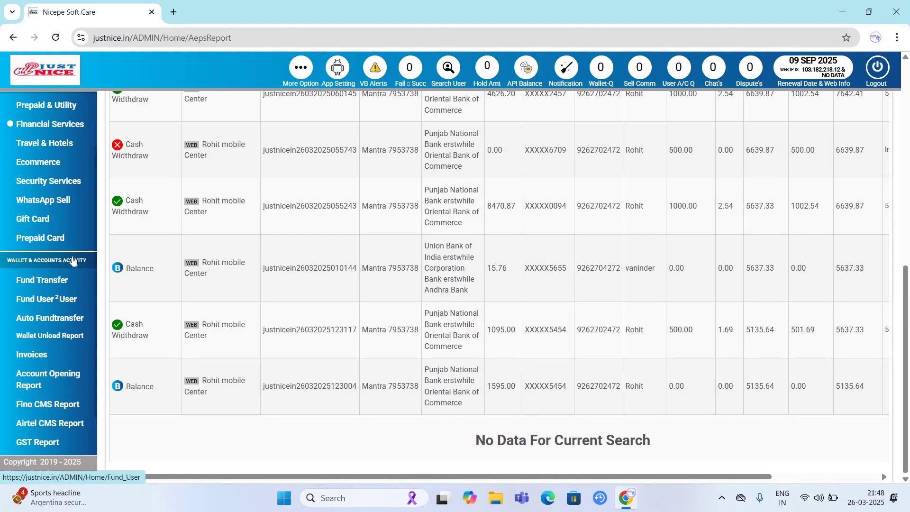
{"action": "scroll", "coordinate": [71, 248], "scroll_direction": "down", "scroll_amount": 2}
{"action": "scroll", "coordinate": [66, 242], "scroll_direction": "up", "scroll_amount": 6}
{"action": "scroll", "coordinate": [67, 242], "scroll_direction": "up", "scroll_amount": 5}
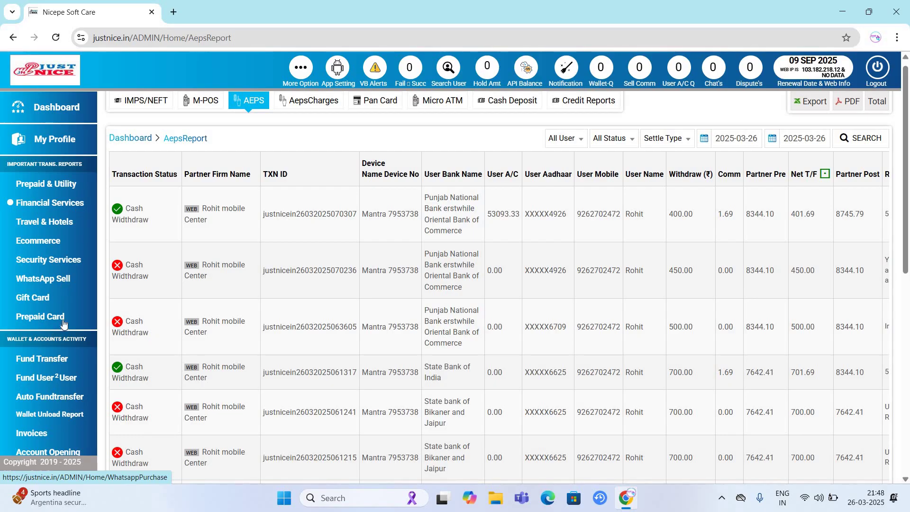
{"action": "scroll", "coordinate": [38, 284], "scroll_direction": "down", "scroll_amount": 3}
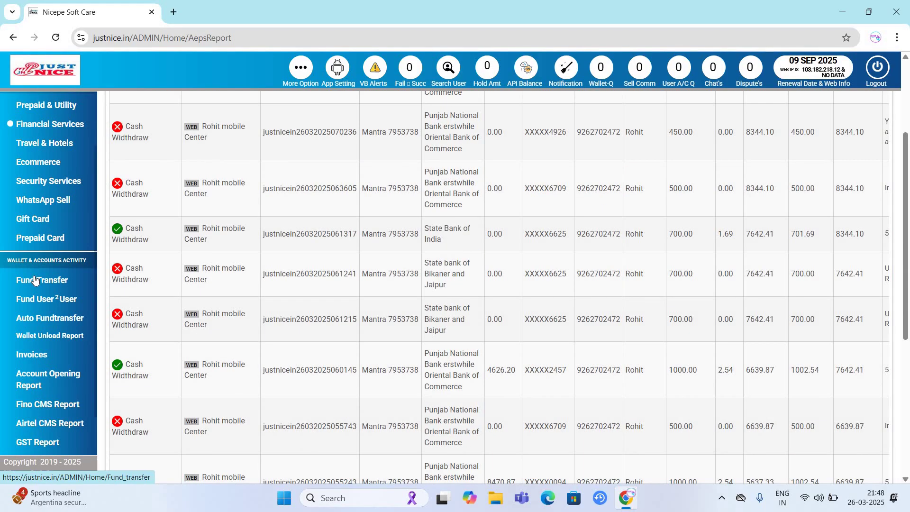
- Start a retailer fund transfer with Nicepe Reatiler as the recipient
{"action": "left_click", "coordinate": [35, 280]}
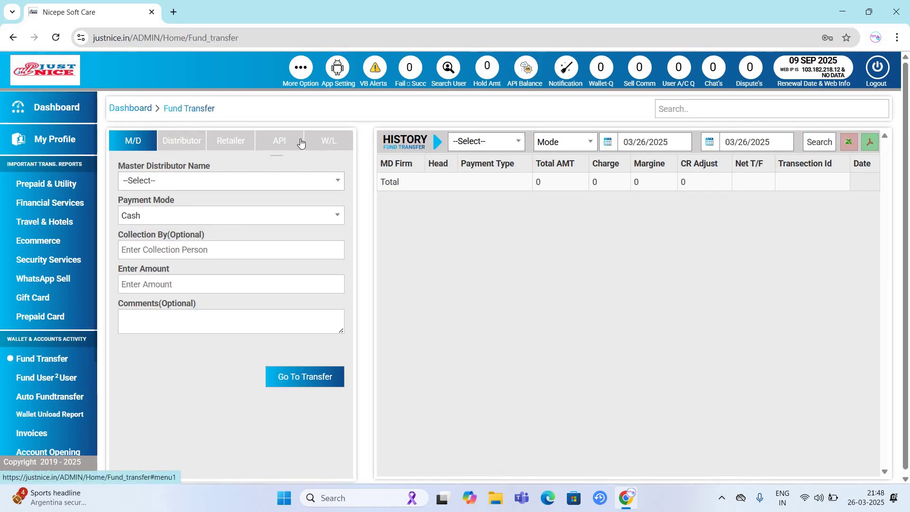
{"action": "left_click", "coordinate": [231, 140]}
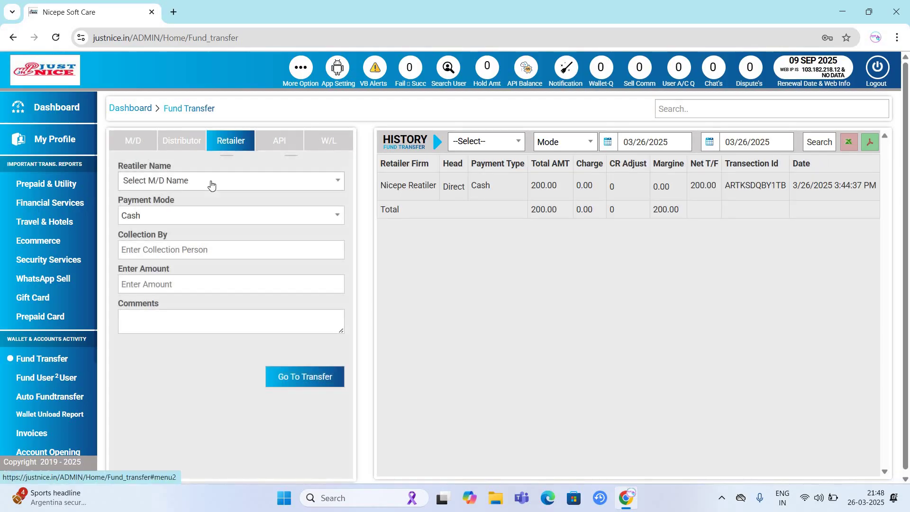
{"action": "left_click", "coordinate": [211, 183]}
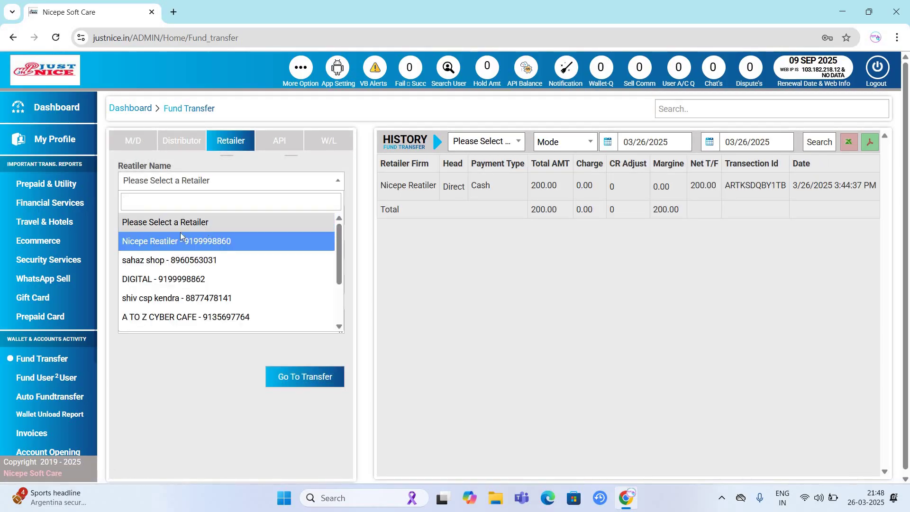
{"action": "left_click", "coordinate": [181, 241]}
- Try Online Transfer with IMPS as the payment mode, leaving the bank unselected
{"action": "left_click", "coordinate": [219, 216]}
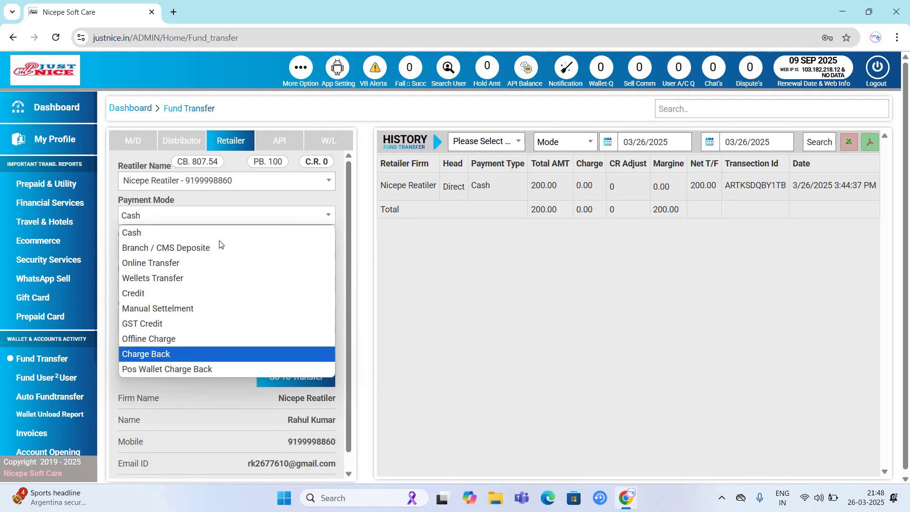
{"action": "left_click", "coordinate": [197, 263]}
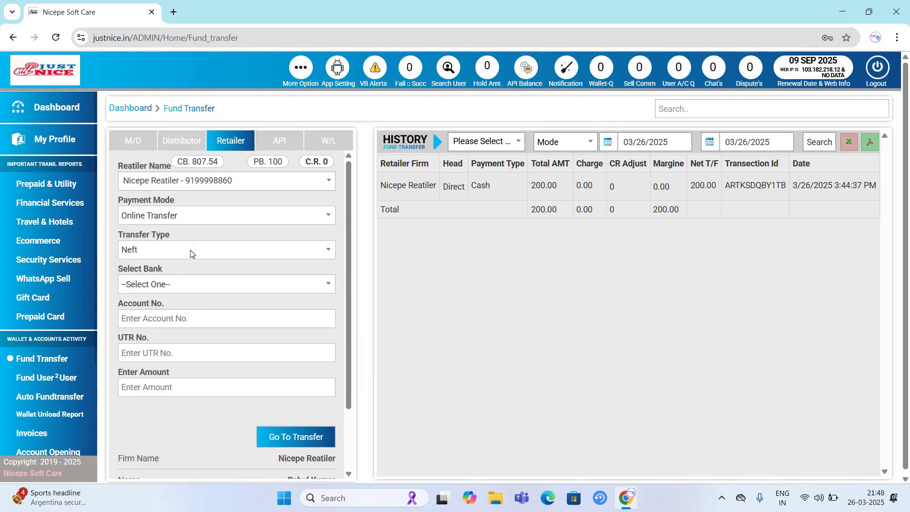
{"action": "left_click", "coordinate": [189, 249]}
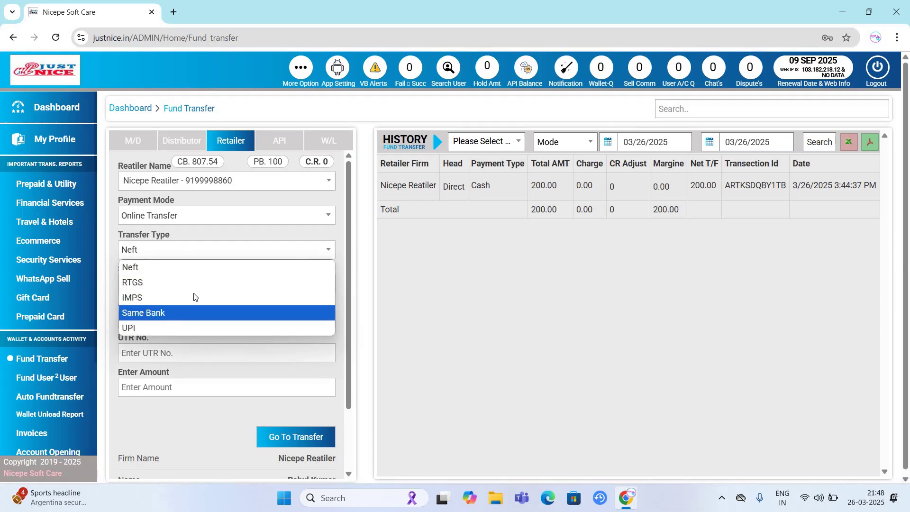
{"action": "left_click", "coordinate": [189, 297]}
{"action": "left_click", "coordinate": [183, 288]}
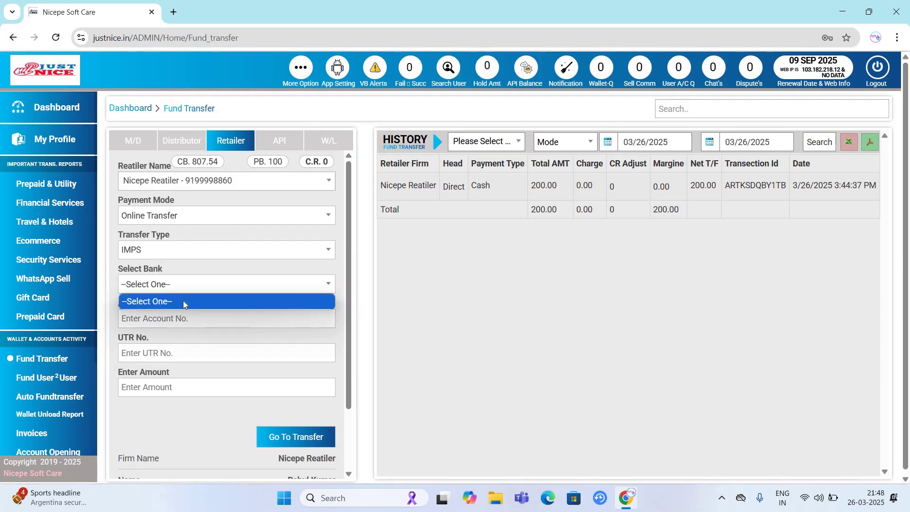
{"action": "left_click", "coordinate": [175, 275]}
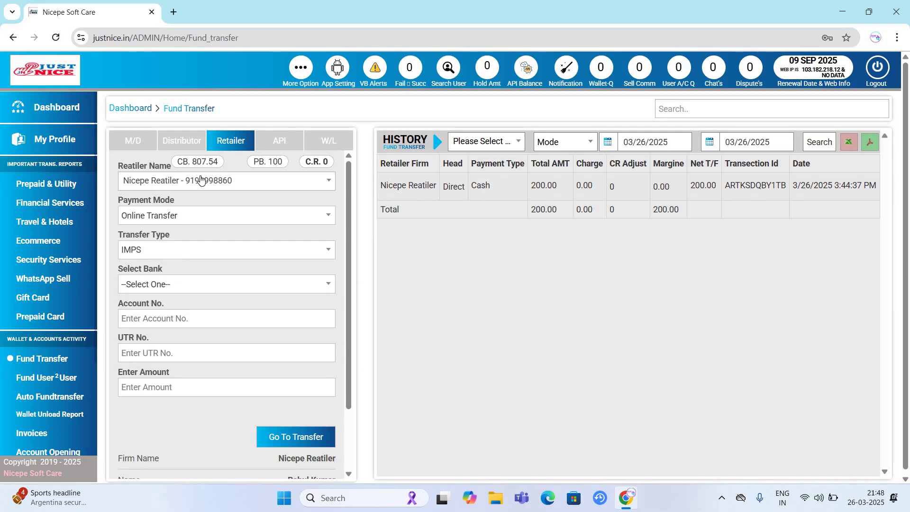
- Switch to Cash collected by Self, enter amount 100 with a comment, and proceed to confirmation
{"action": "left_click", "coordinate": [189, 216]}
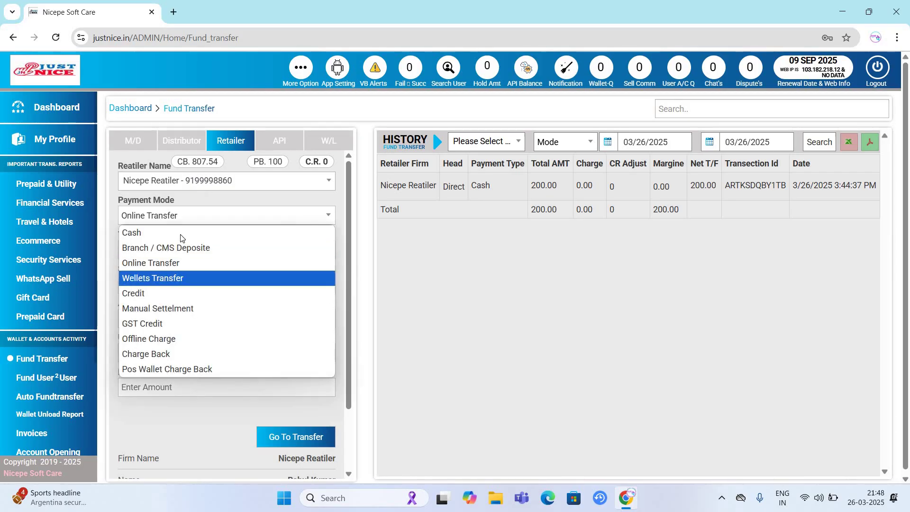
{"action": "left_click", "coordinate": [142, 232]}
{"action": "left_click", "coordinate": [190, 250]}
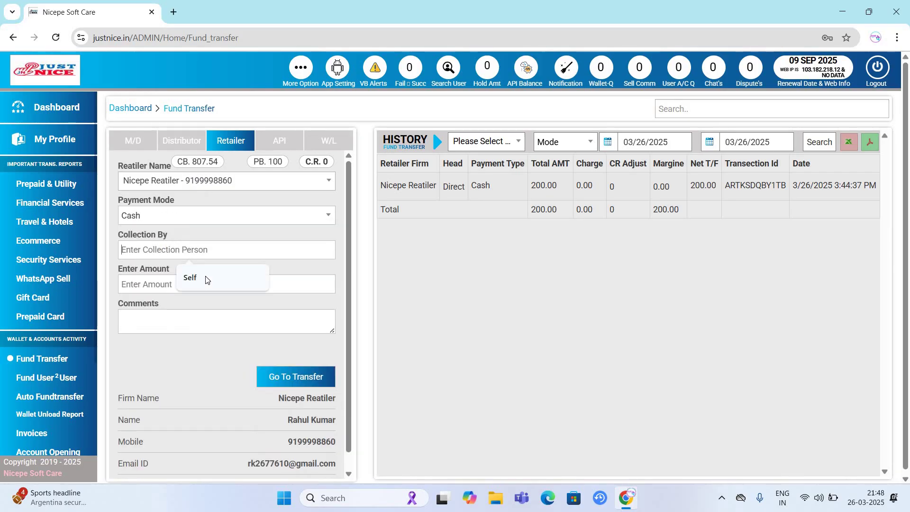
{"action": "left_click", "coordinate": [206, 276]}
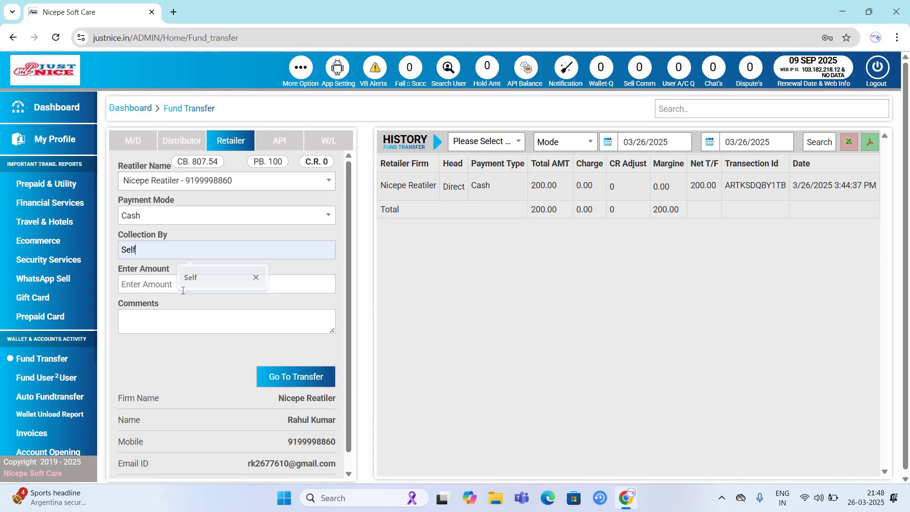
{"action": "left_click", "coordinate": [183, 289]}
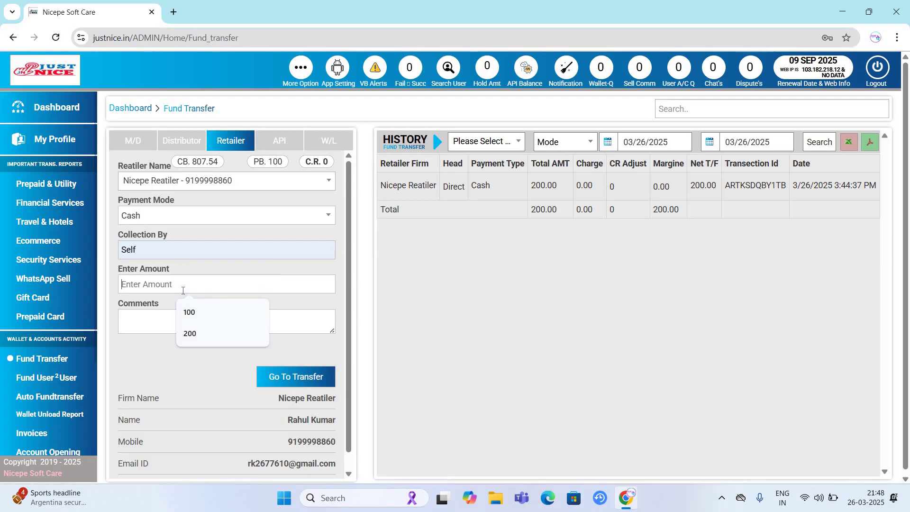
{"action": "type", "text": "100"}
{"action": "left_click", "coordinate": [197, 317]}
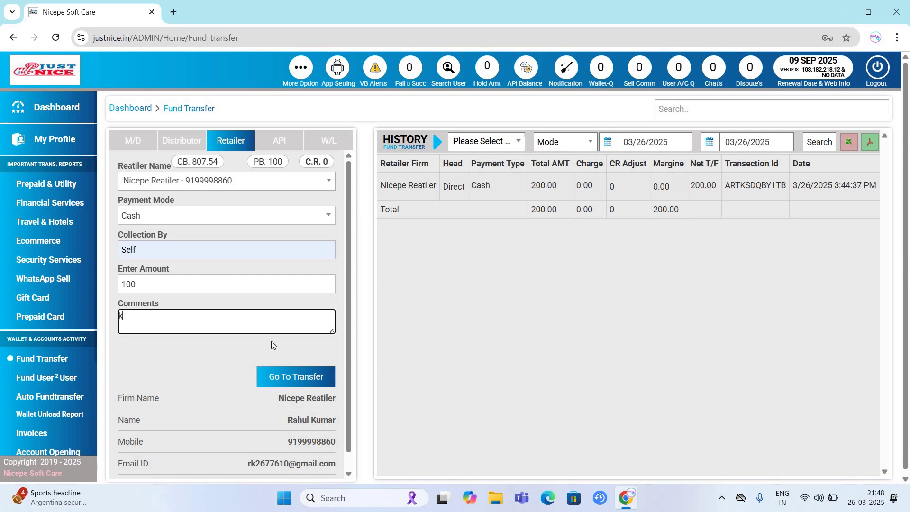
{"action": "left_click", "coordinate": [285, 377]}
{"action": "left_click", "coordinate": [242, 375]}
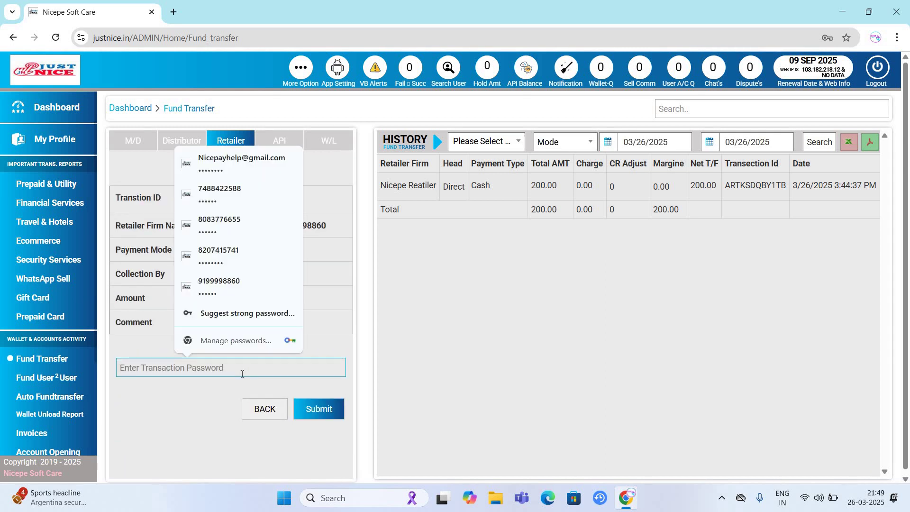
- Confirm the 100 transfer with the transaction password and check the retailer balance reaches 907.54
{"action": "type", "text": "123456"}
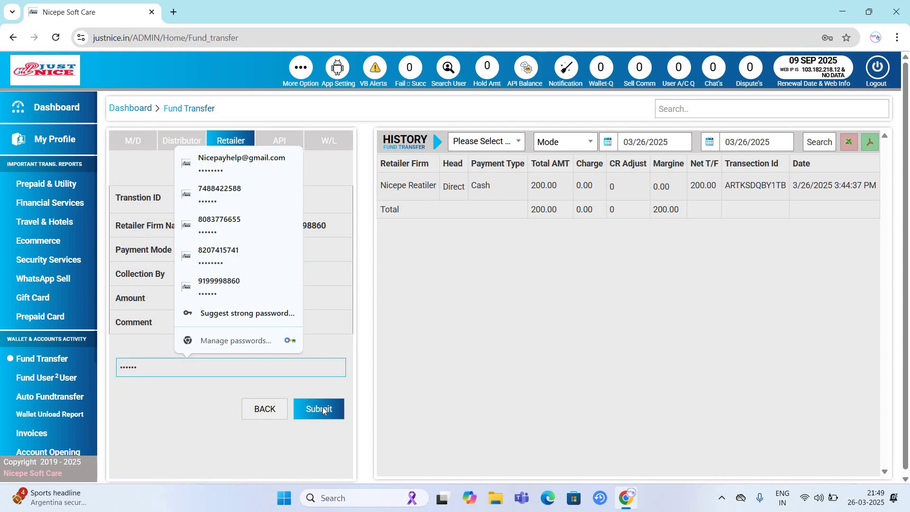
{"action": "left_click", "coordinate": [323, 408]}
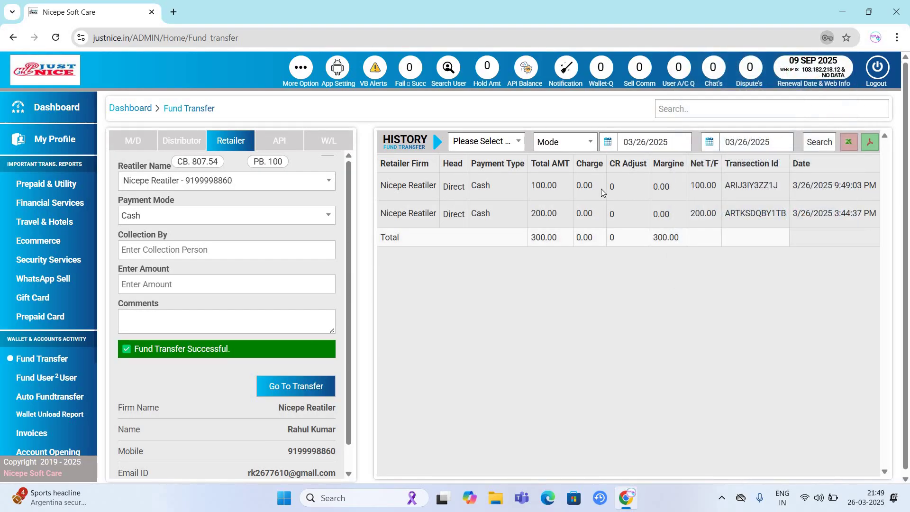
{"action": "left_click_drag", "start_coordinate": [448, 194], "coordinate": [601, 193]}
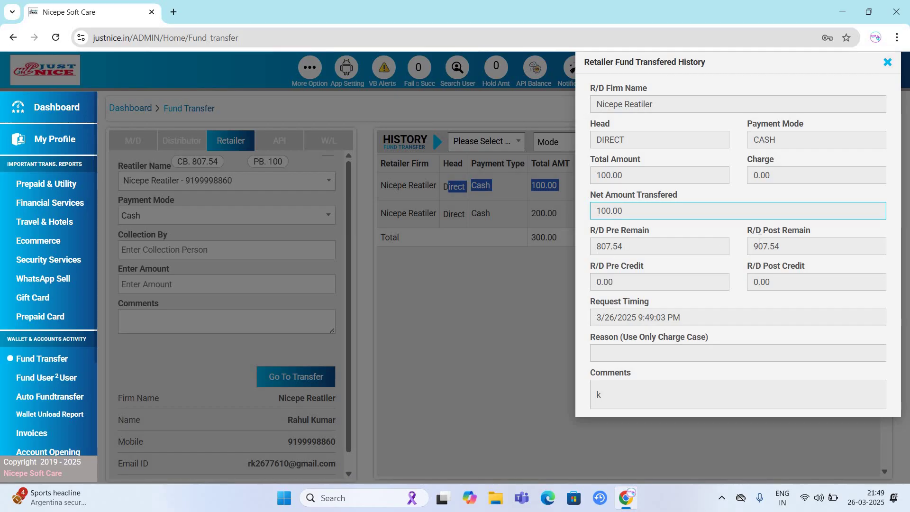
{"action": "key", "text": "Tab"}
{"action": "key", "text": "Tab"}
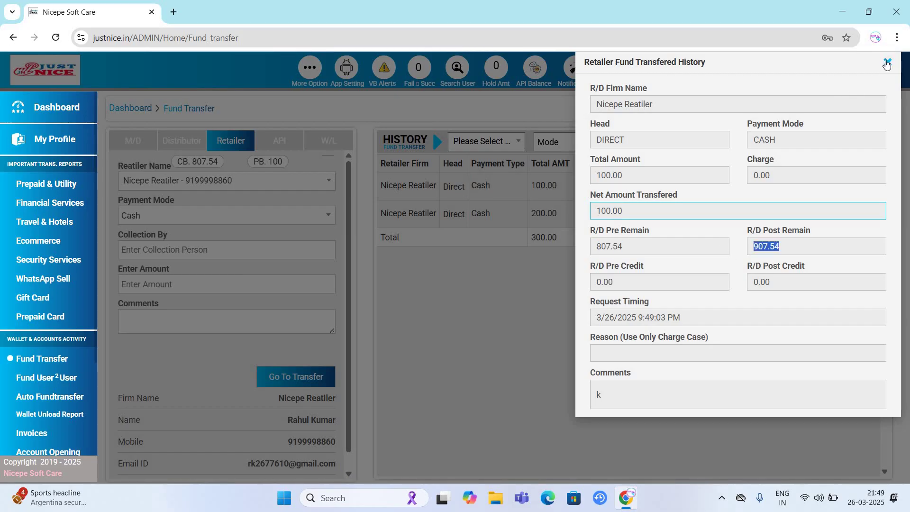
{"action": "left_click", "coordinate": [475, 349]}
{"action": "scroll", "coordinate": [294, 333], "scroll_direction": "down", "scroll_amount": 1}
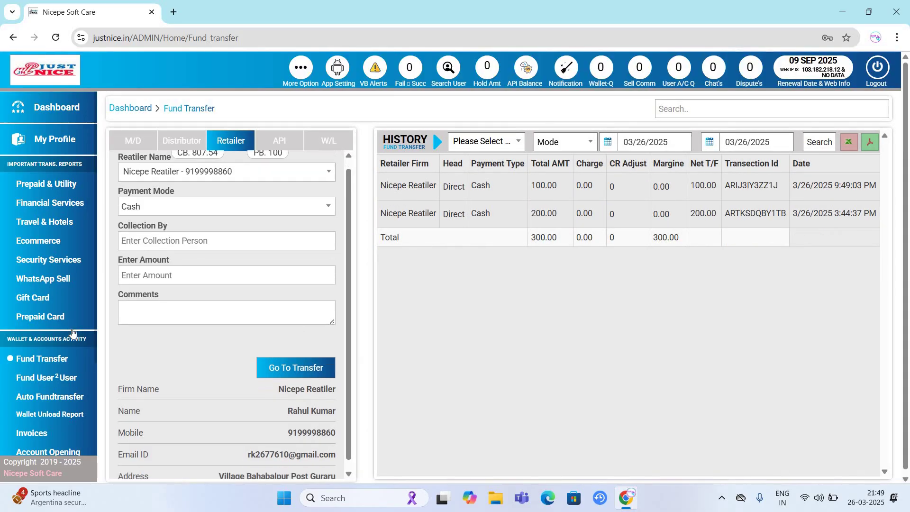
{"action": "scroll", "coordinate": [79, 317], "scroll_direction": "down", "scroll_amount": 2}
- Go to Fund User2User, choose the Distributor² Retailer tab, then Auto Fundtransfer
{"action": "left_click", "coordinate": [68, 305]}
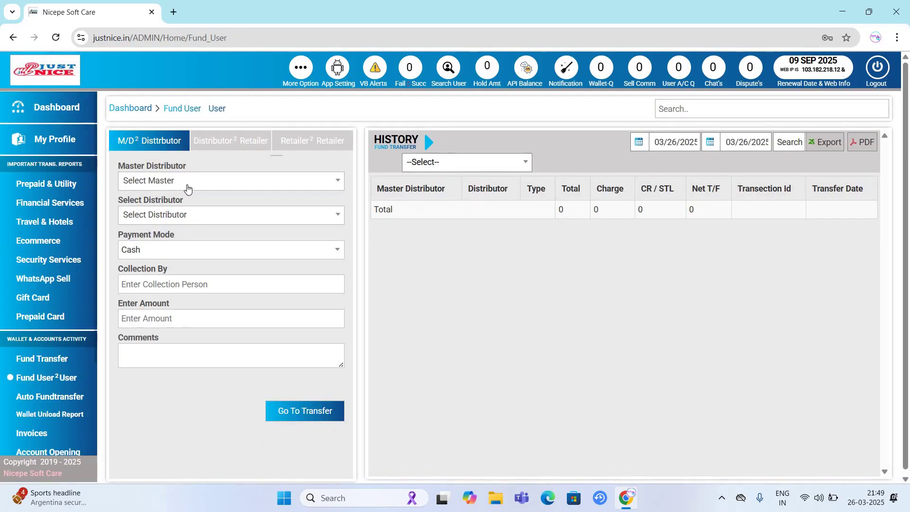
{"action": "left_click", "coordinate": [240, 142]}
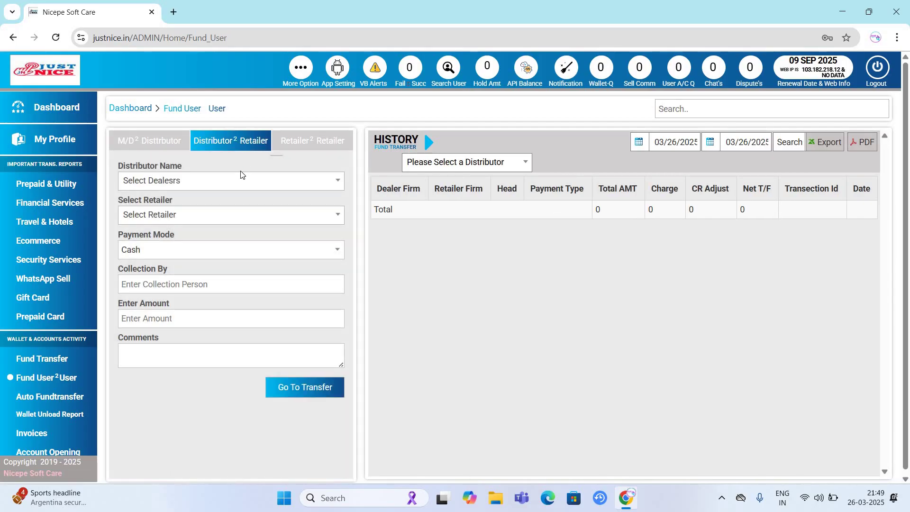
{"action": "scroll", "coordinate": [57, 322], "scroll_direction": "down", "scroll_amount": 2}
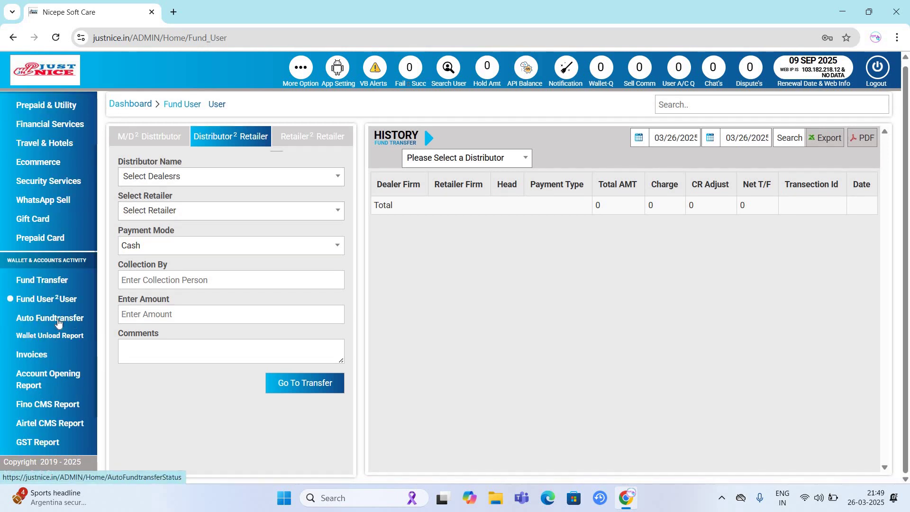
{"action": "left_click", "coordinate": [58, 321]}
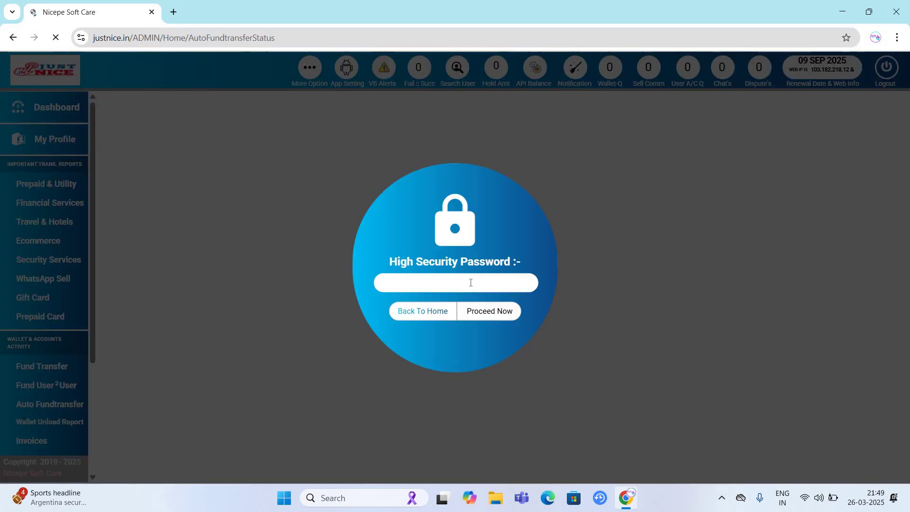
- Enter the high security password, and re-enter it after the first attempt is rejected
{"action": "left_click", "coordinate": [471, 283]}
{"action": "type", "text": "•"}
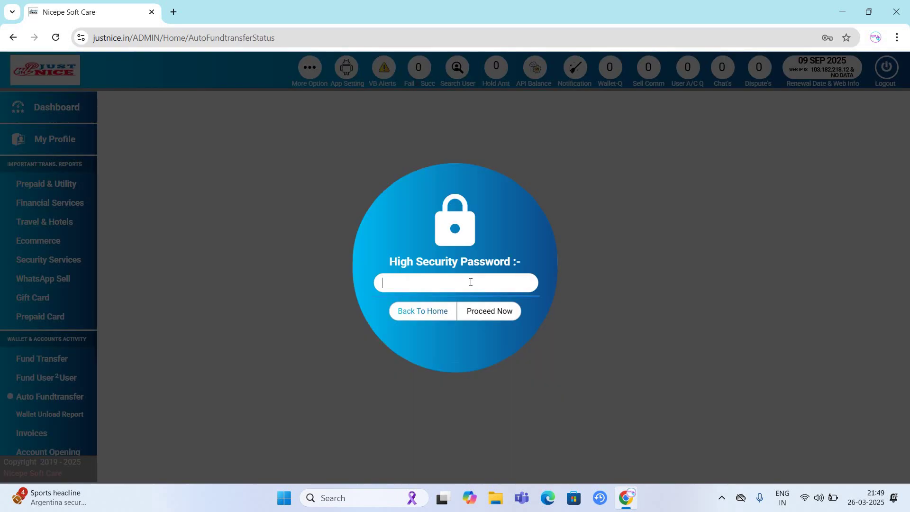
{"action": "type", "text": "••••"}
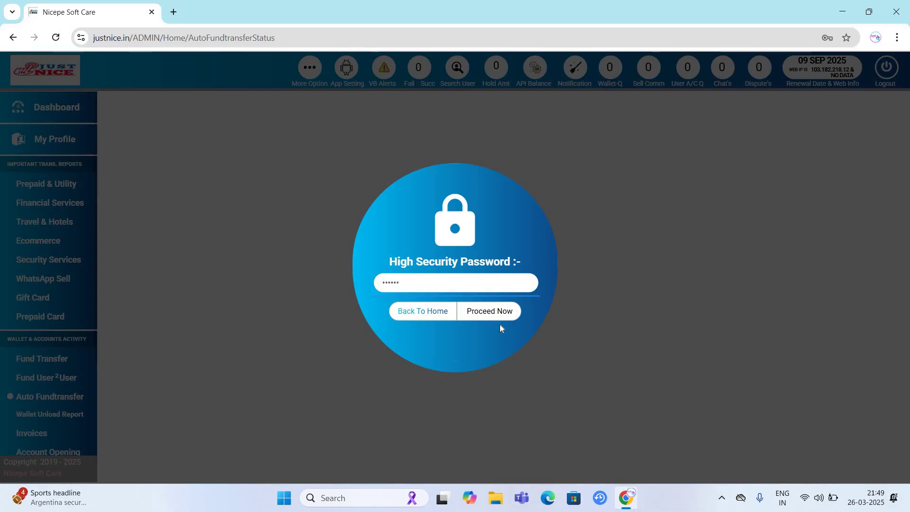
{"action": "left_click", "coordinate": [497, 320]}
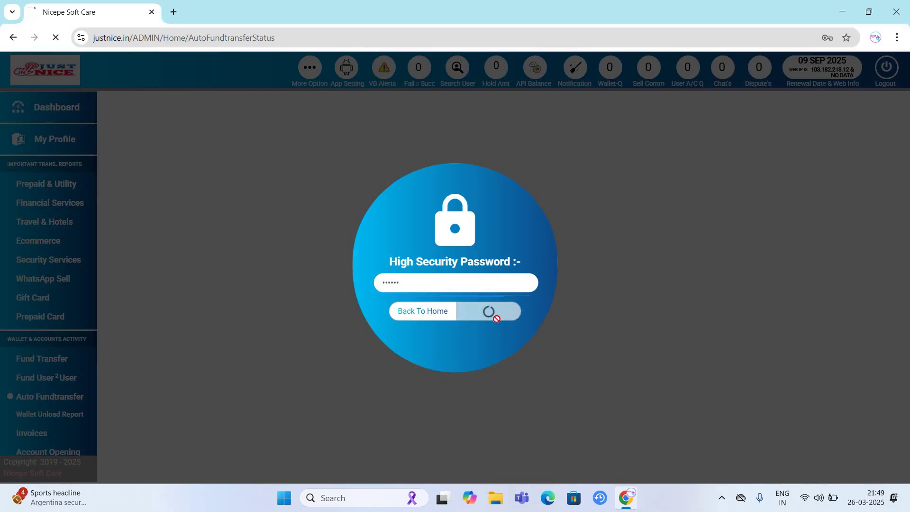
{"action": "left_click", "coordinate": [479, 276]}
{"action": "type", "text": "••"}
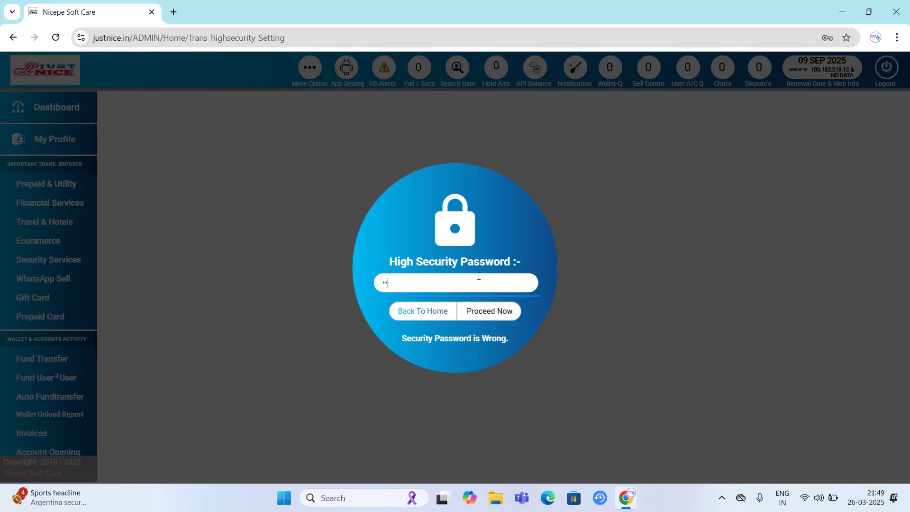
{"action": "left_click", "coordinate": [500, 317]}
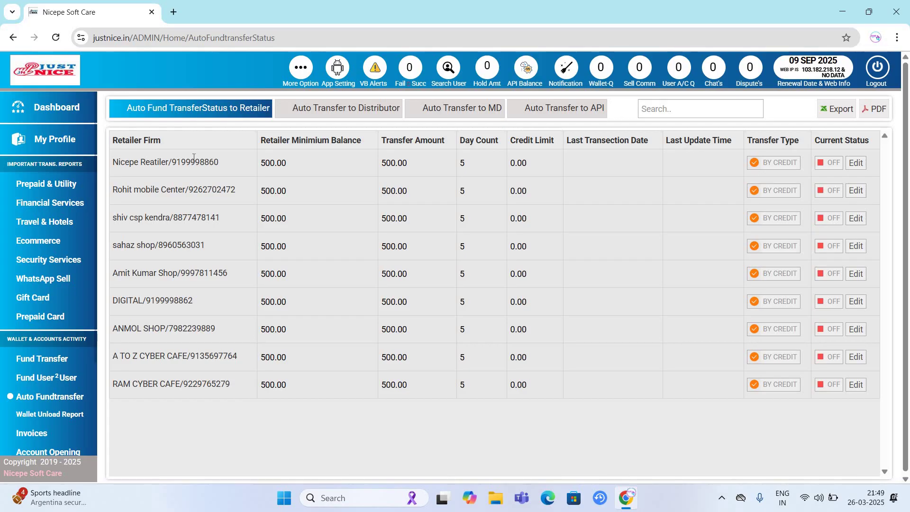
- Highlight the first retailer's firm name and scroll the auto fund transfer status table
{"action": "left_click_drag", "start_coordinate": [125, 162], "coordinate": [201, 162]}
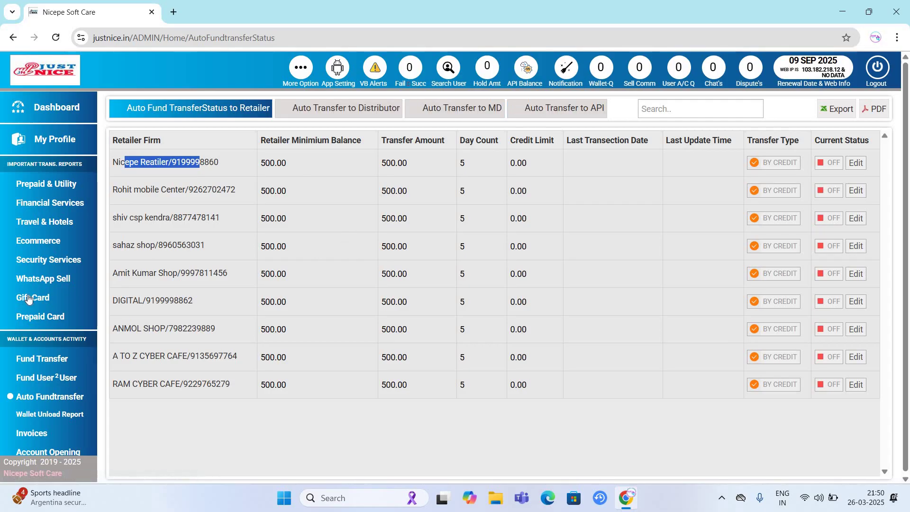
{"action": "scroll", "coordinate": [42, 322], "scroll_direction": "down", "scroll_amount": 2}
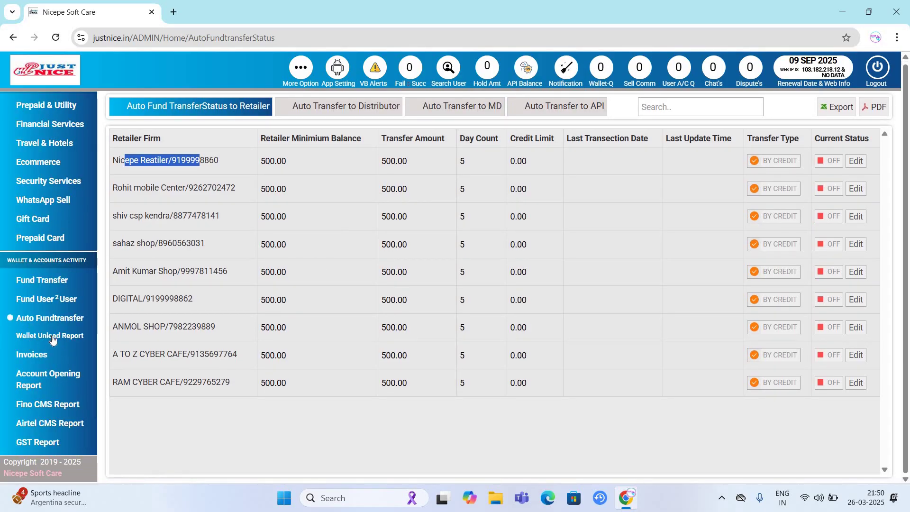
- Review the Wallet Unload Report's IMPS unloads totalling 14200.00, then go to UPI/Gateway Setting
{"action": "left_click", "coordinate": [52, 337]}
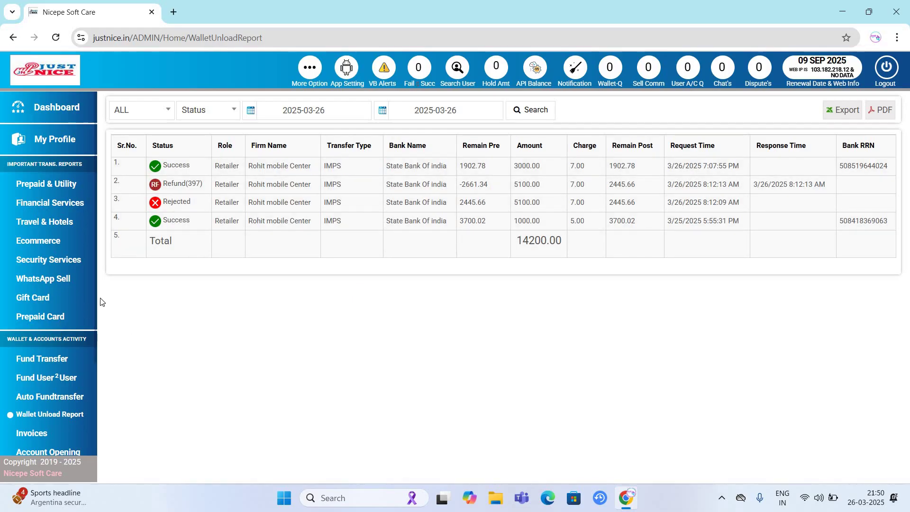
{"action": "scroll", "coordinate": [93, 299], "scroll_direction": "down", "scroll_amount": 3}
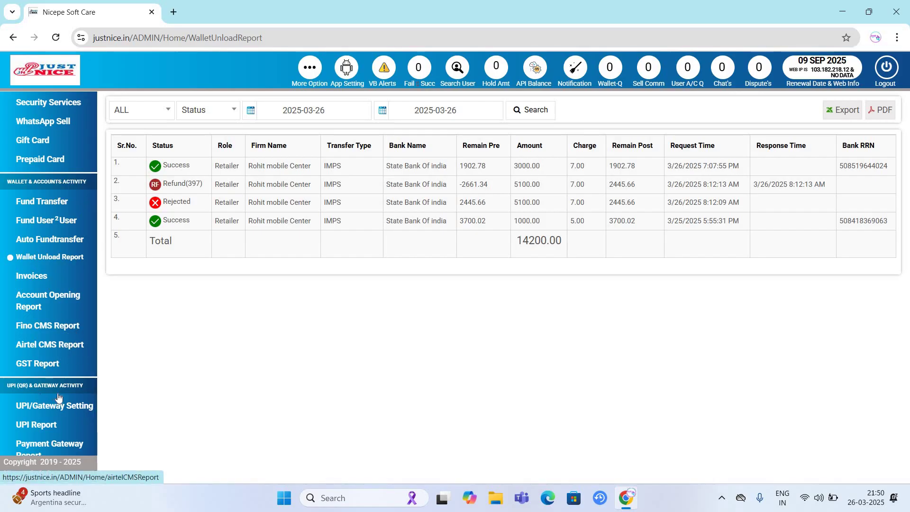
{"action": "scroll", "coordinate": [58, 398], "scroll_direction": "down", "scroll_amount": 1}
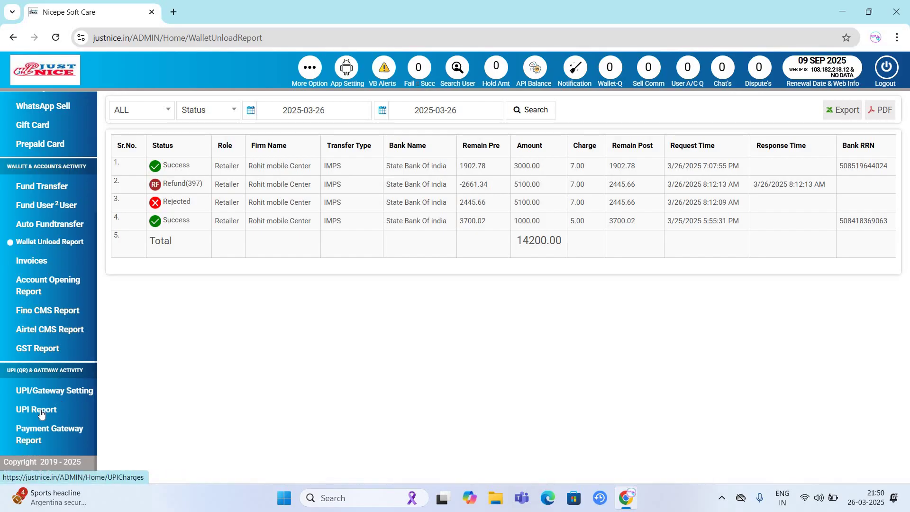
{"action": "left_click", "coordinate": [55, 391]}
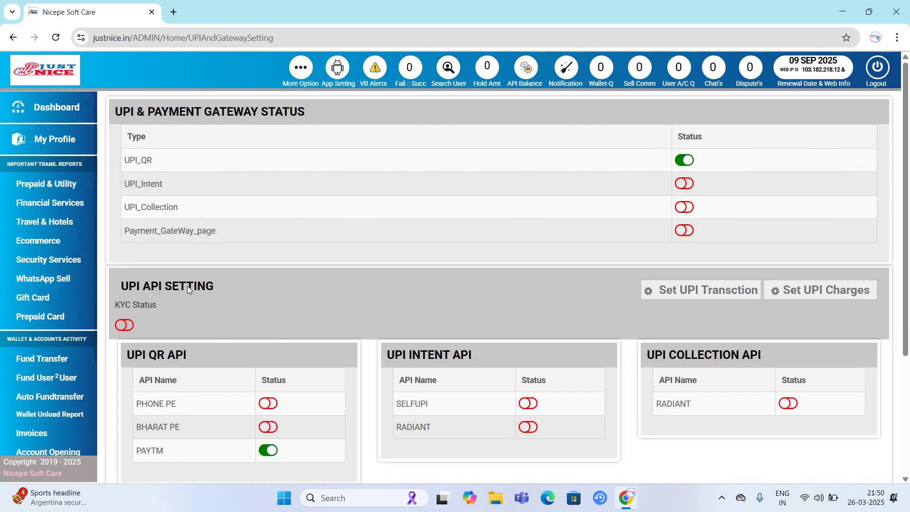
- Scroll through the UPI and payment gateway settings, where only UPI_QR and PAYTM QR API are on
{"action": "scroll", "coordinate": [185, 315], "scroll_direction": "down", "scroll_amount": 3}
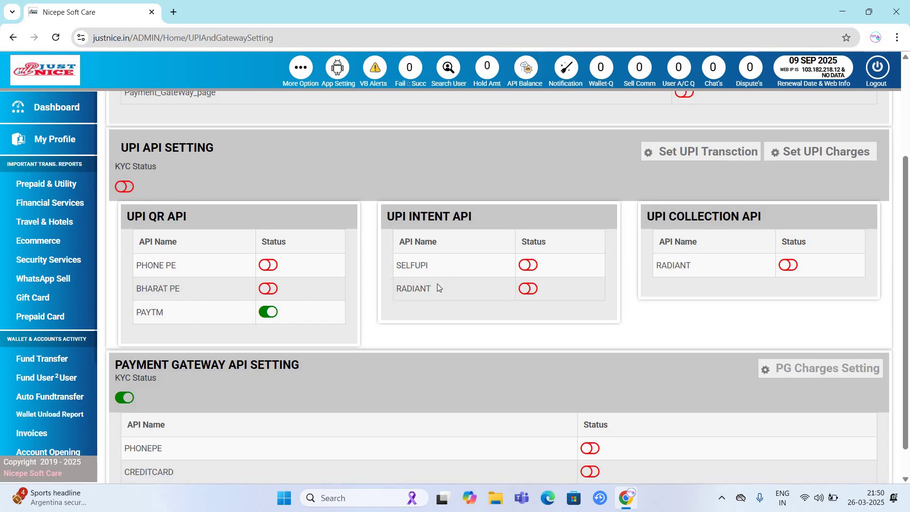
{"action": "scroll", "coordinate": [142, 441], "scroll_direction": "down", "scroll_amount": 1}
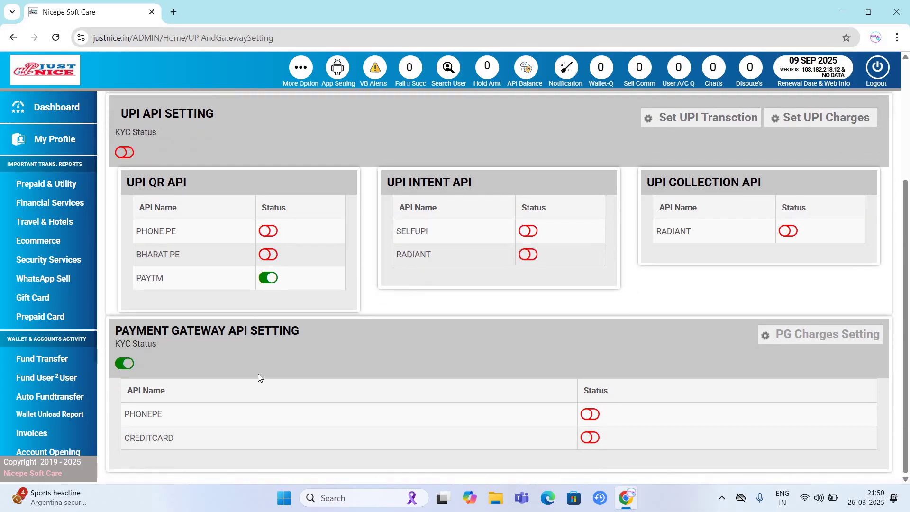
{"action": "scroll", "coordinate": [332, 247], "scroll_direction": "up", "scroll_amount": 5}
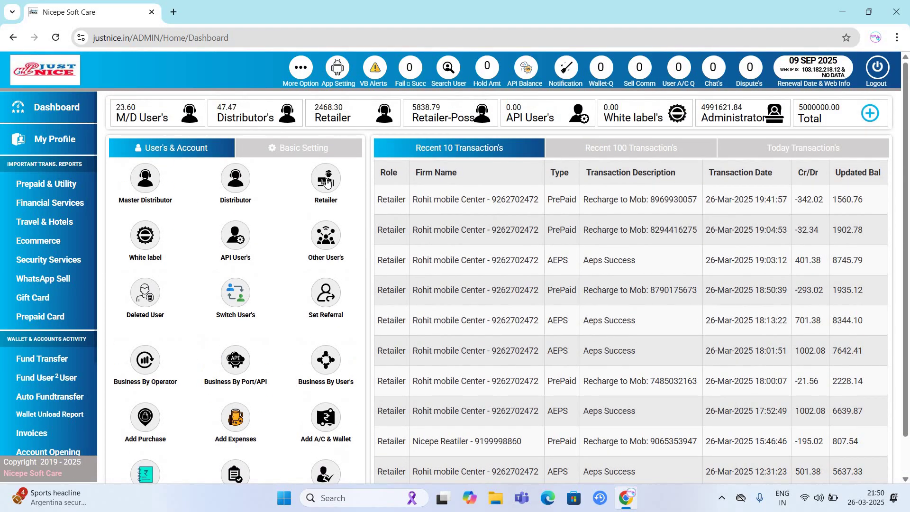
- In Create Retailers, pick Divopay as distributor, then reselect a different distributor from the list
{"action": "left_click", "coordinate": [326, 183]}
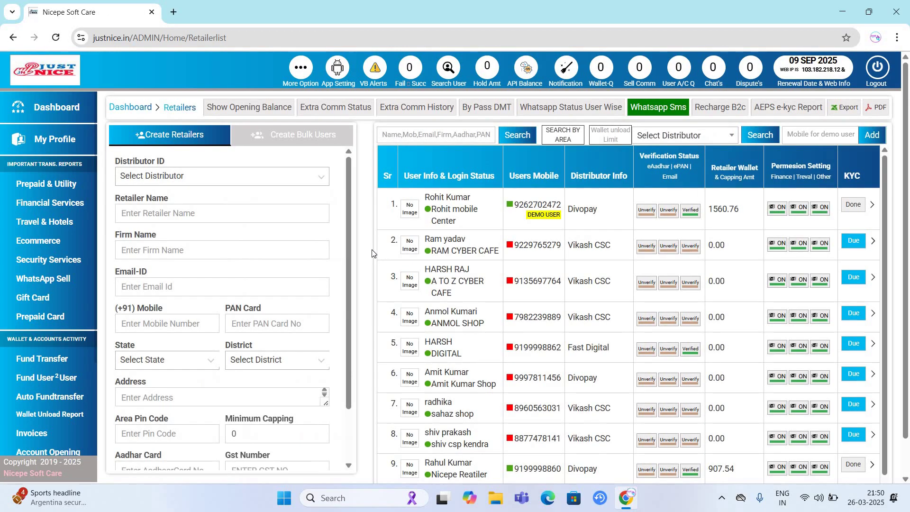
{"action": "left_click", "coordinate": [234, 179]}
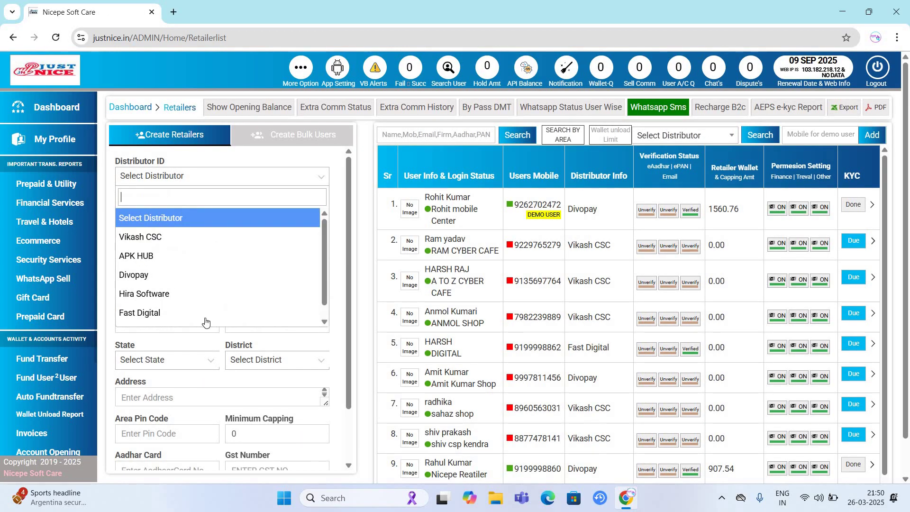
{"action": "scroll", "coordinate": [232, 265], "scroll_direction": "down", "scroll_amount": 1}
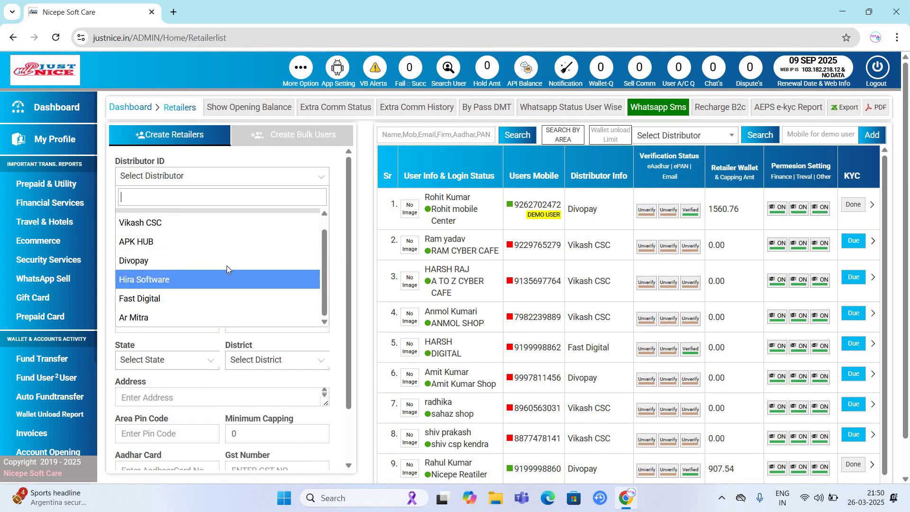
{"action": "left_click", "coordinate": [228, 262]}
{"action": "left_click", "coordinate": [234, 182]}
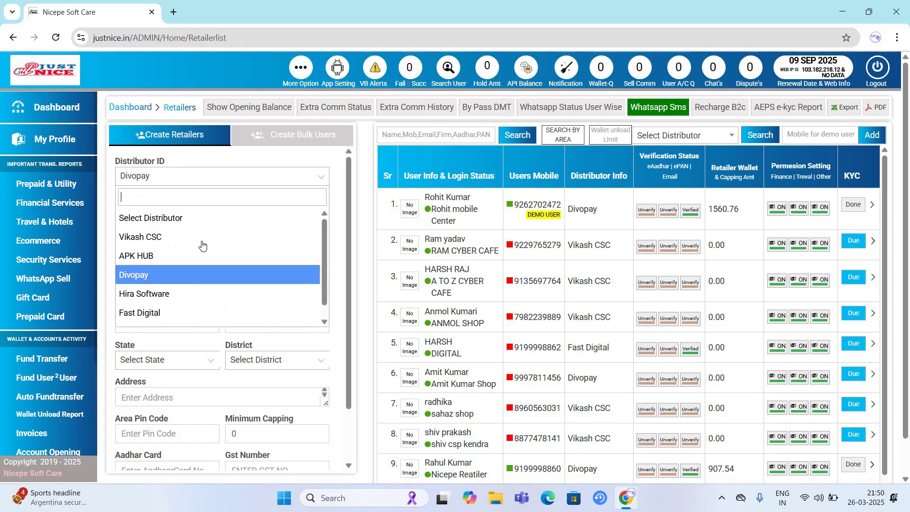
{"action": "scroll", "coordinate": [189, 315], "scroll_direction": "down", "scroll_amount": 1}
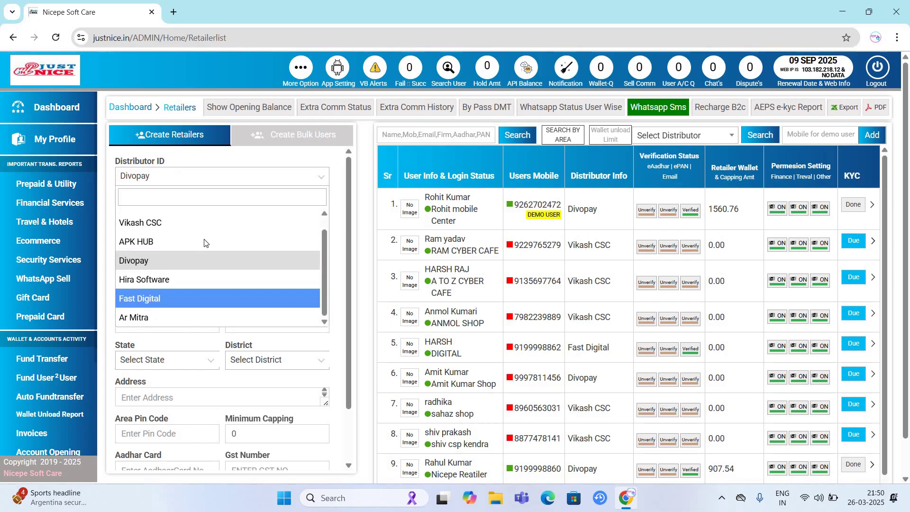
{"action": "key", "text": "Return"}
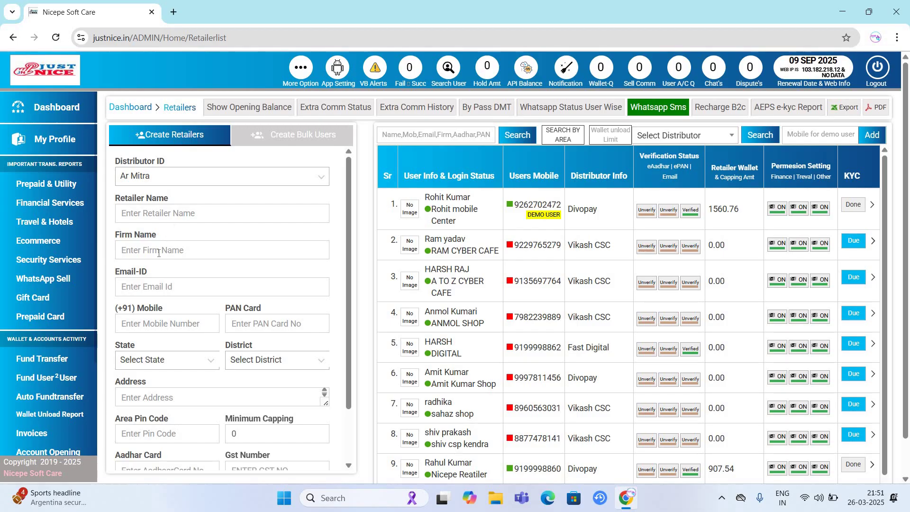
- Focus the Firm Name field, scroll the form, and return to the dashboard
{"action": "left_click", "coordinate": [152, 251]}
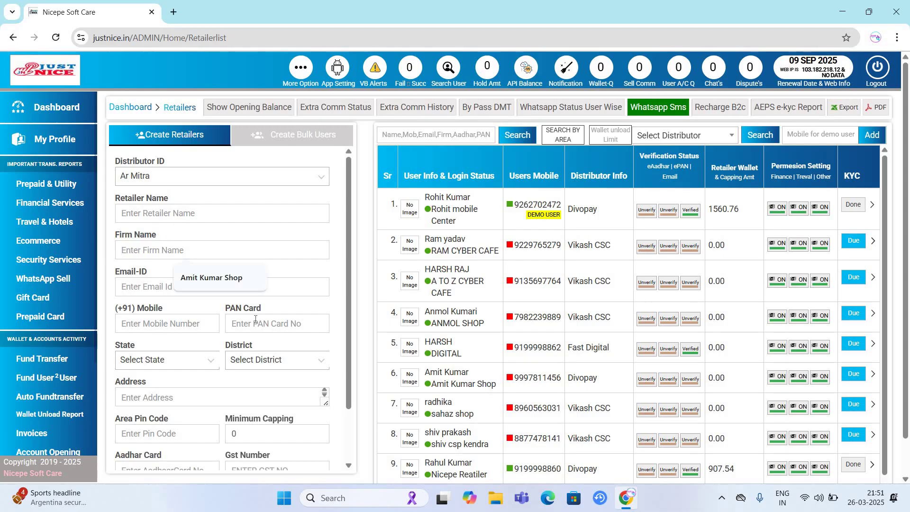
{"action": "scroll", "coordinate": [260, 317], "scroll_direction": "down", "scroll_amount": 2}
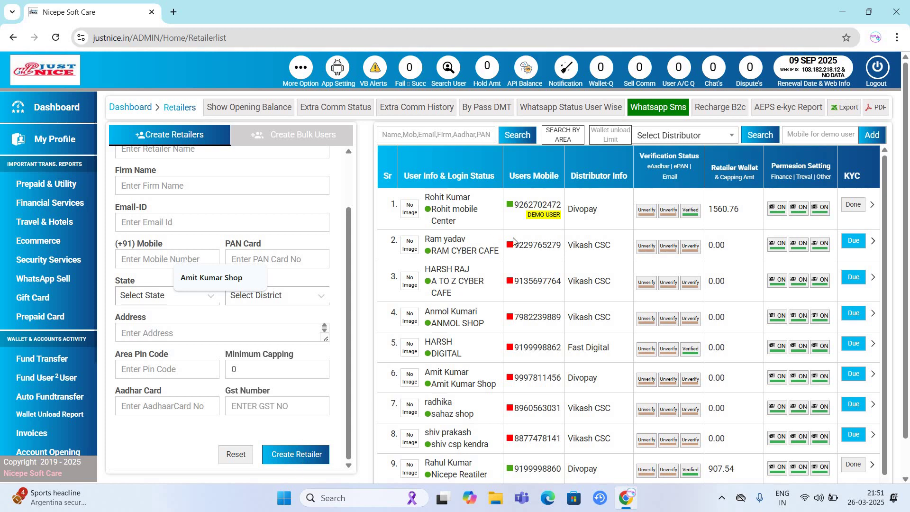
{"action": "left_click", "coordinate": [71, 112]}
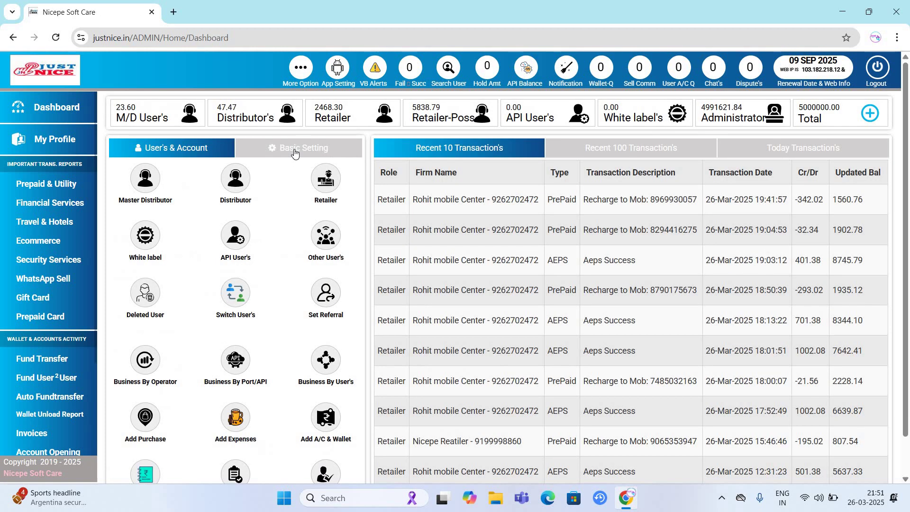
- Show the Basic Setting options and open SignUp Setting
{"action": "left_click", "coordinate": [294, 150]}
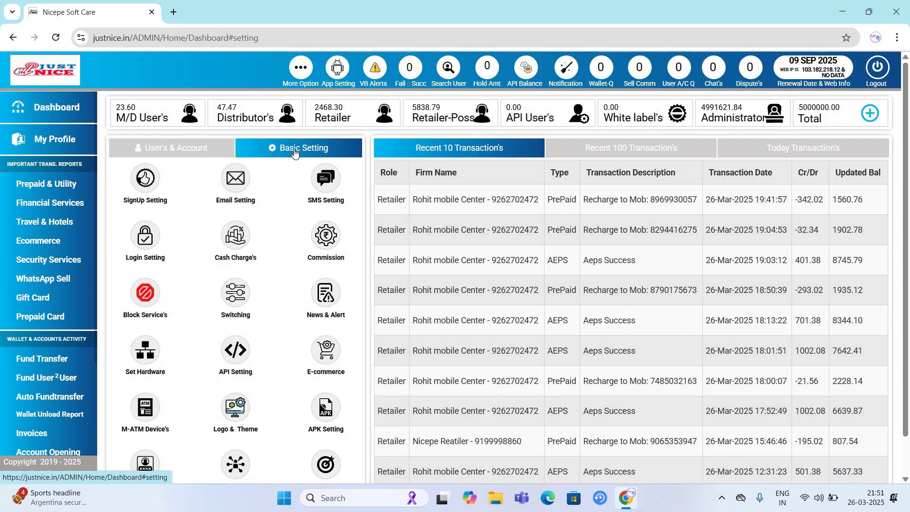
{"action": "left_click", "coordinate": [172, 179]}
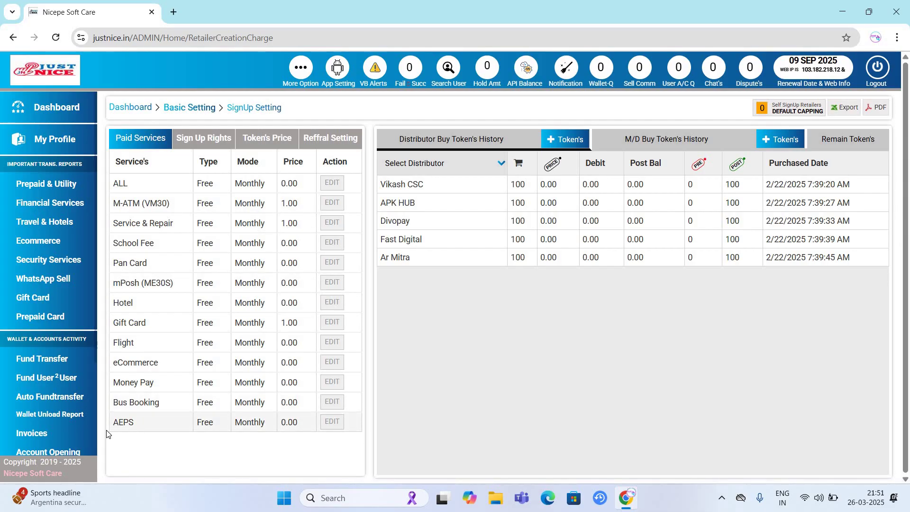
- Edit the AEPS row, trying Yearly billing, and enter a price of 99
{"action": "left_click_drag", "start_coordinate": [106, 430], "coordinate": [326, 428]}
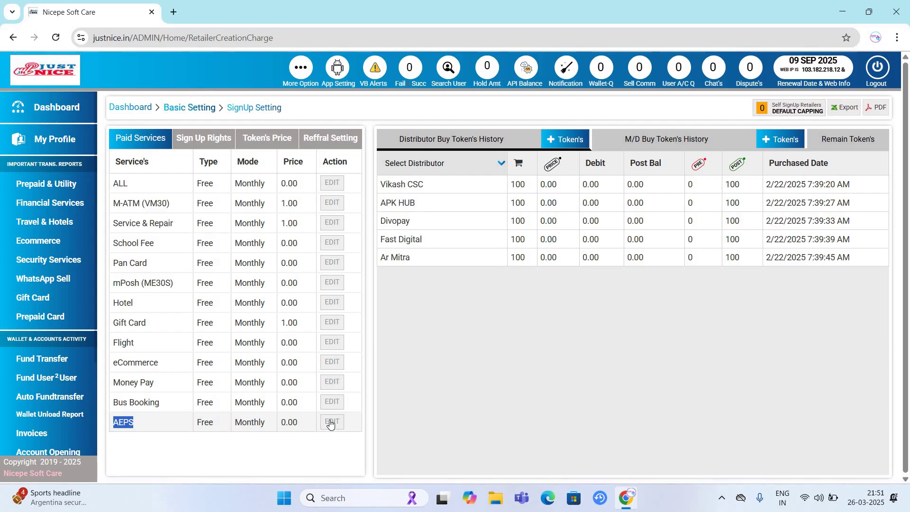
{"action": "left_click", "coordinate": [330, 422]}
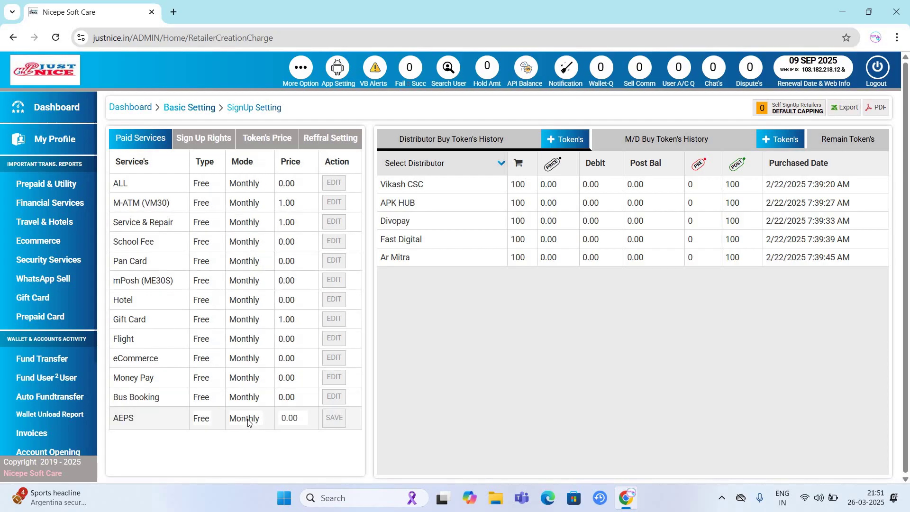
{"action": "left_click", "coordinate": [243, 419]}
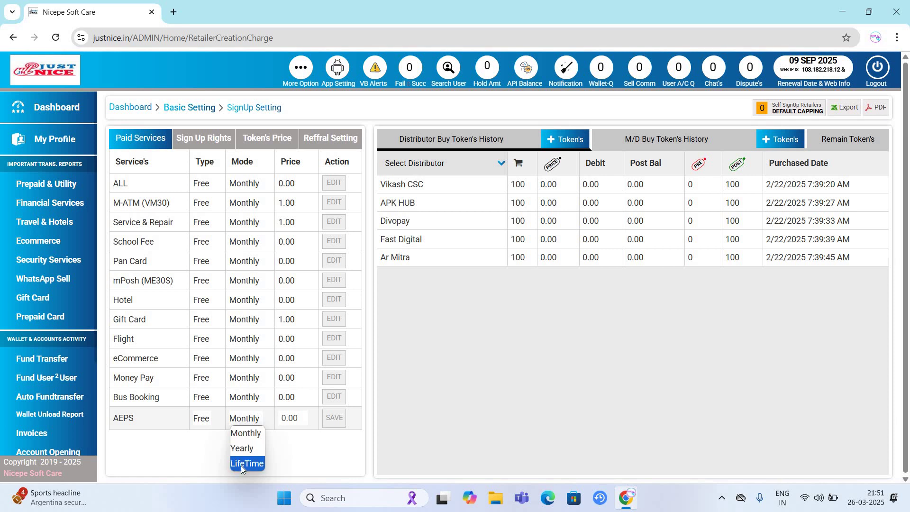
{"action": "left_click", "coordinate": [246, 449]}
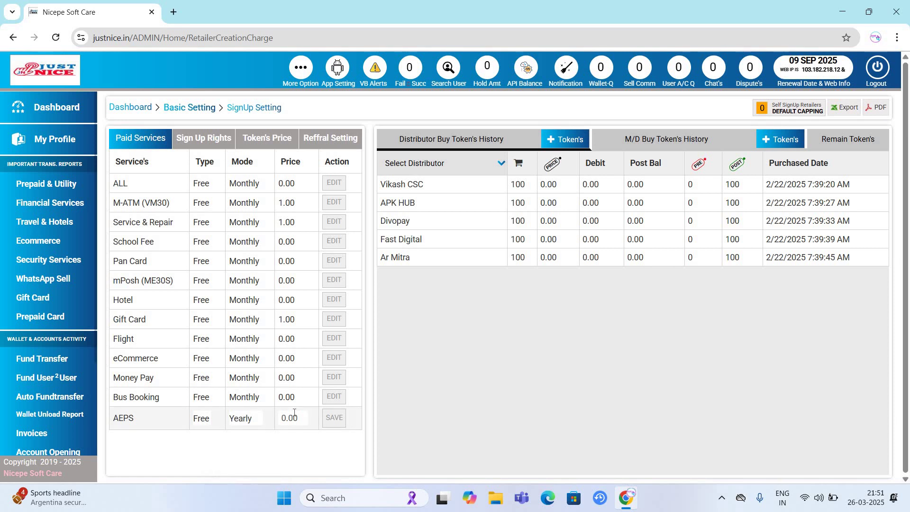
{"action": "double_click", "coordinate": [294, 417]}
{"action": "type", "text": "99"}
- Try Paid and LifeTime for AEPS, then settle on type Free and Monthly billing
{"action": "left_click", "coordinate": [203, 418]}
{"action": "left_click", "coordinate": [199, 449]}
{"action": "left_click", "coordinate": [240, 419]}
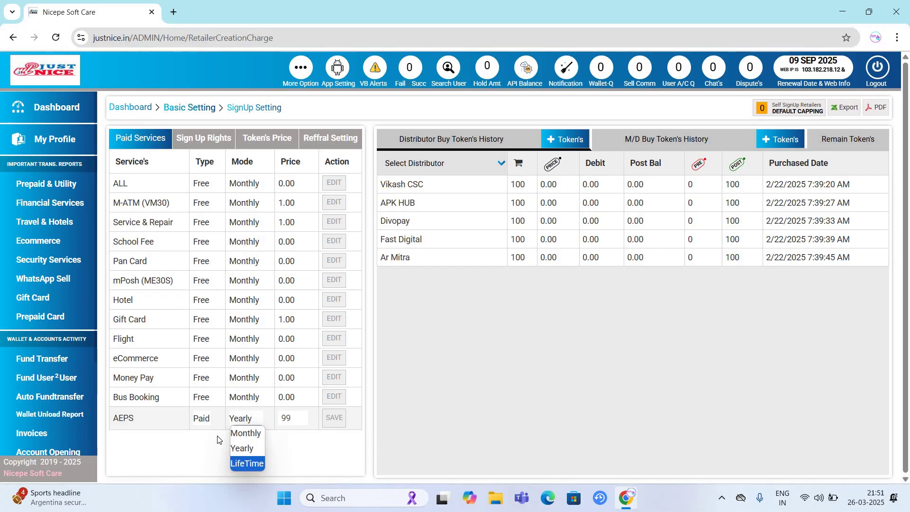
{"action": "key", "text": "Return"}
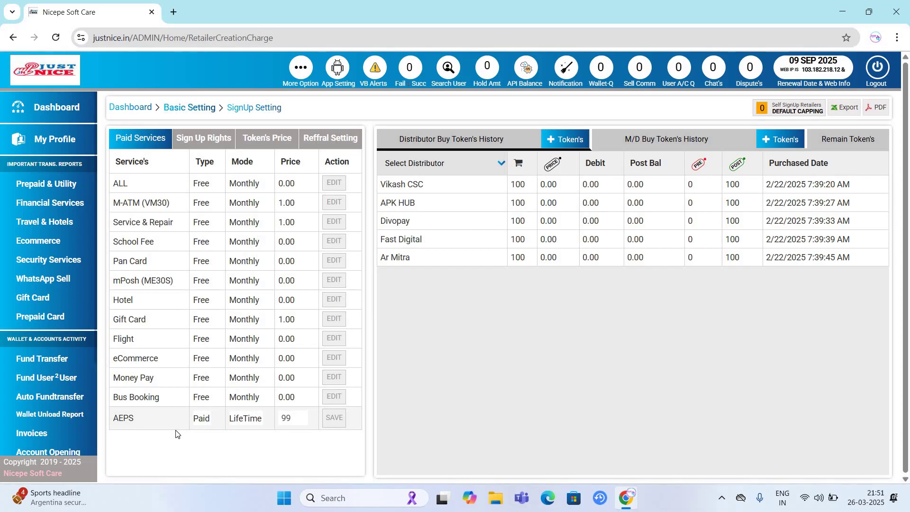
{"action": "left_click", "coordinate": [202, 418]}
{"action": "left_click", "coordinate": [203, 432]}
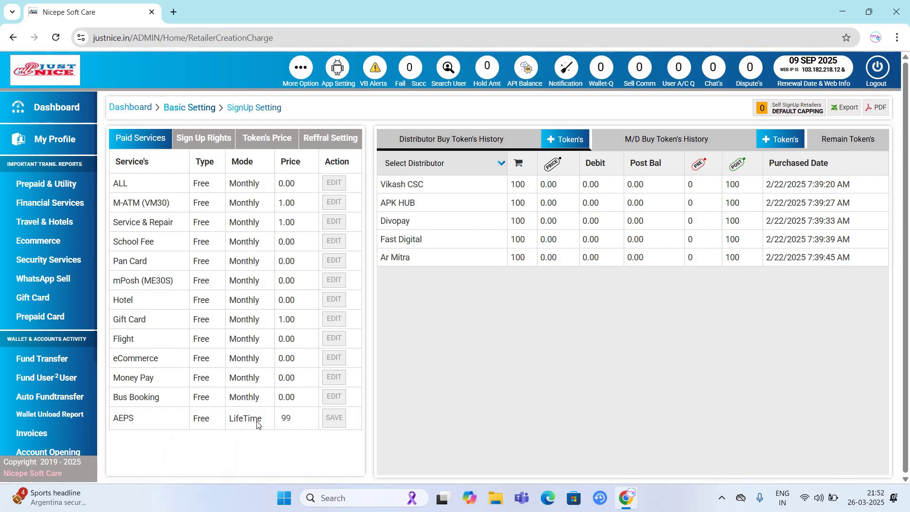
{"action": "left_click", "coordinate": [247, 419]}
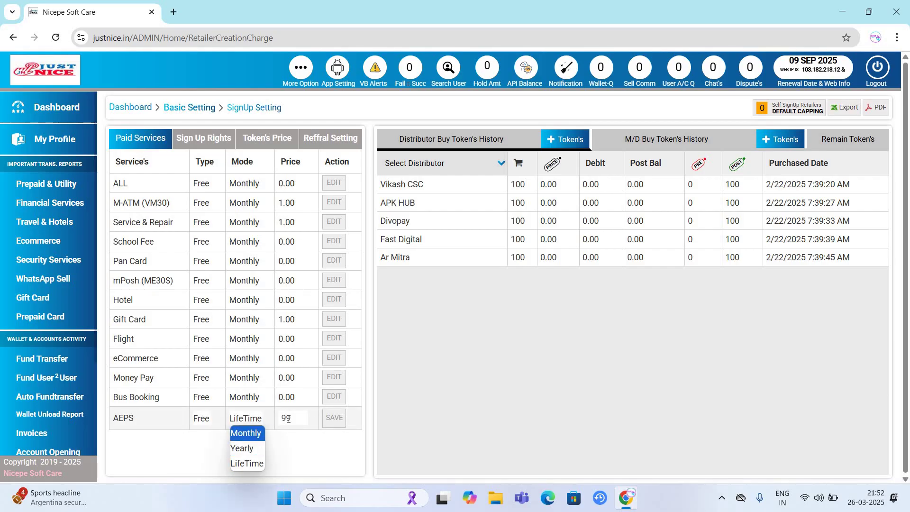
{"action": "key", "text": "Return"}
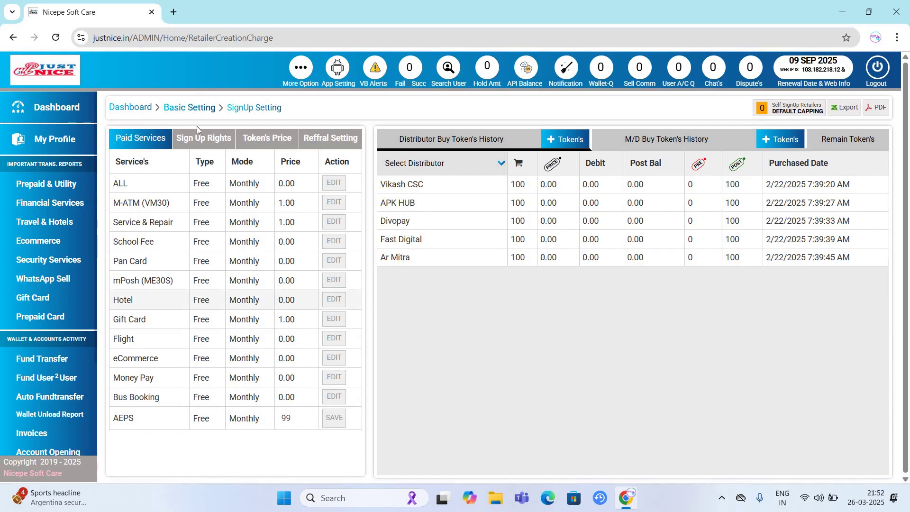
- Save Divopay as the default distributor under Sign Up Rights, then view Token's Price
{"action": "left_click", "coordinate": [204, 139]}
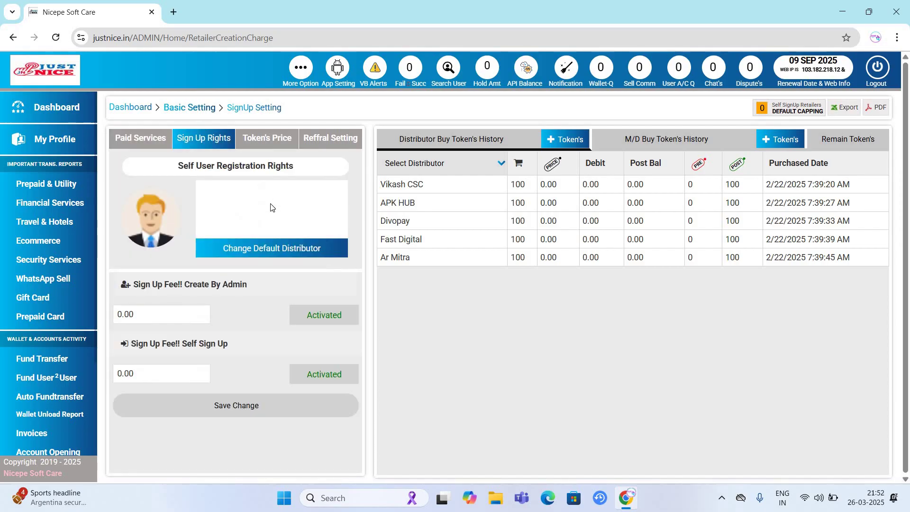
{"action": "left_click", "coordinate": [281, 251]}
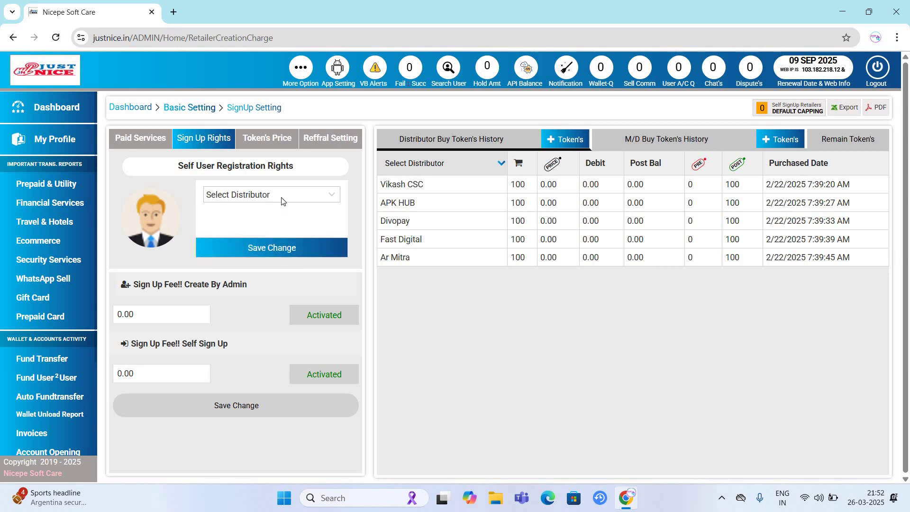
{"action": "left_click", "coordinate": [283, 199]}
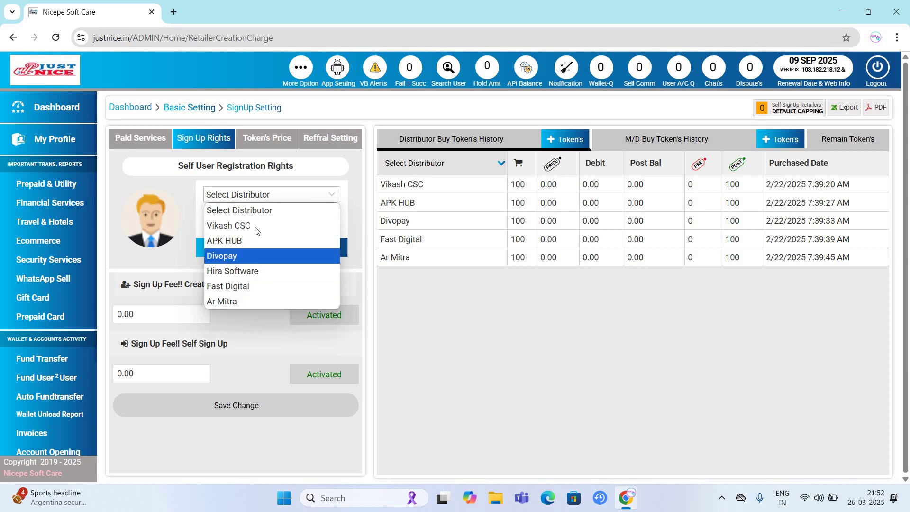
{"action": "left_click", "coordinate": [284, 257]}
{"action": "left_click", "coordinate": [285, 253]}
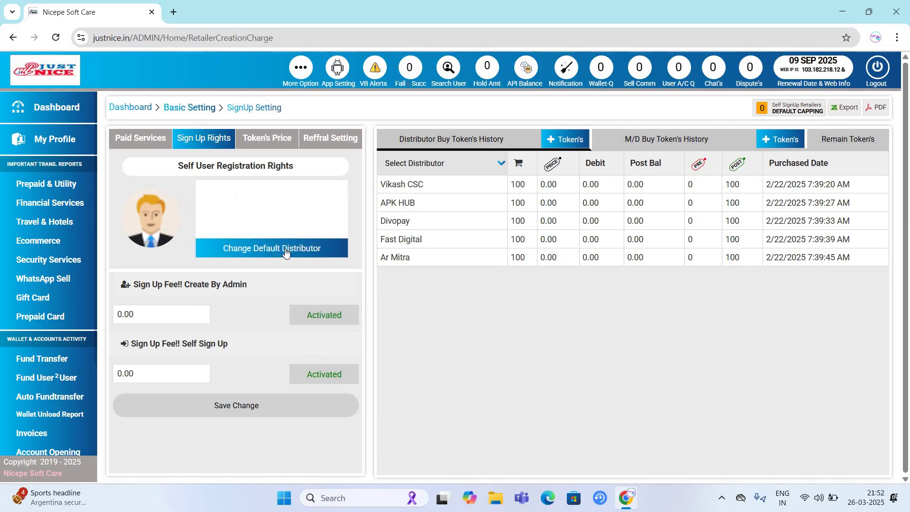
{"action": "left_click", "coordinate": [281, 139]}
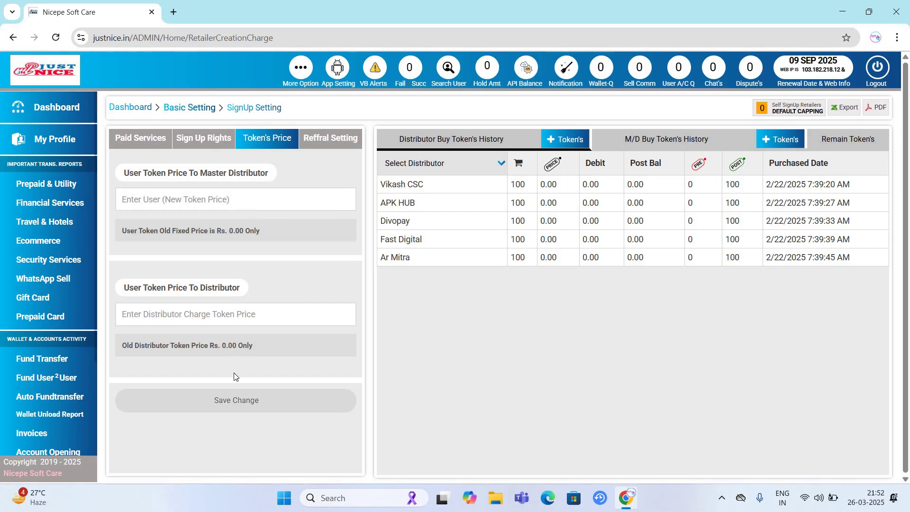
- View the Refrral Setting code limit of 3, then go back to Basic Setting
{"action": "left_click", "coordinate": [336, 143]}
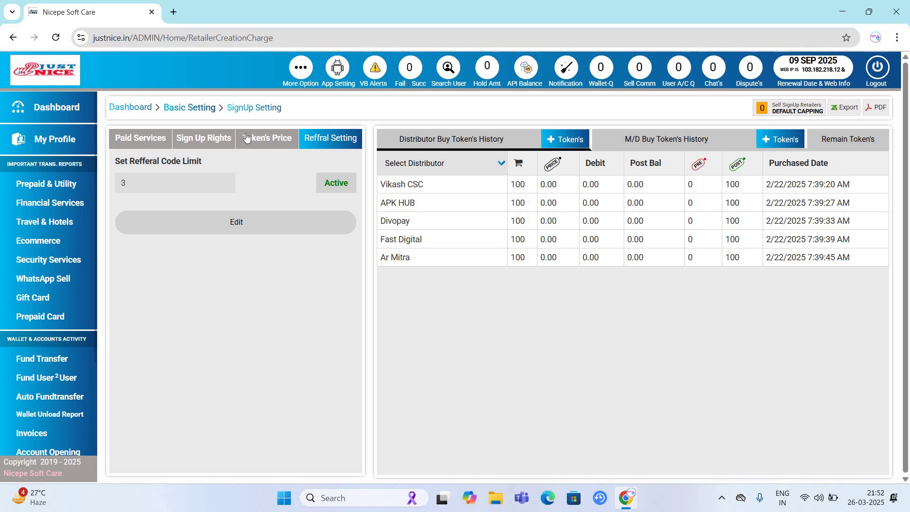
{"action": "key", "text": "alt+Left"}
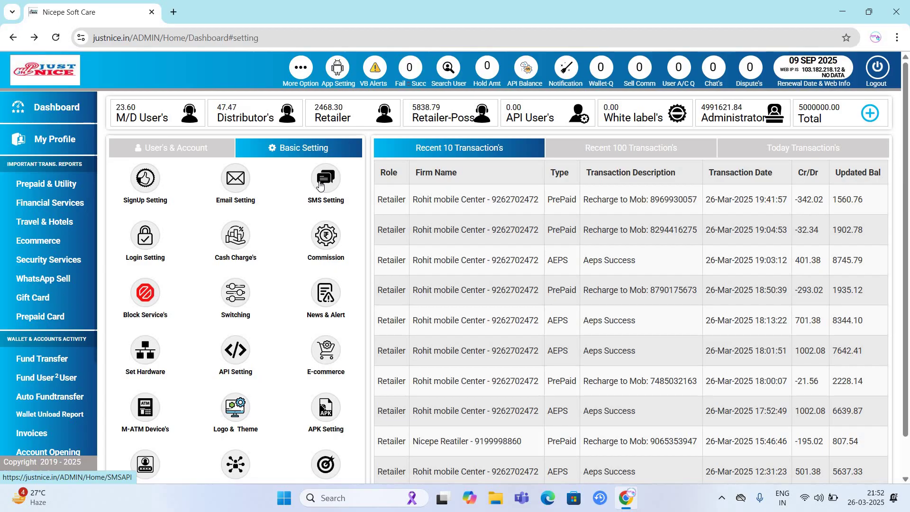
- Unlock Login Setting with the high-security password and show the Change Login ID form
{"action": "left_click", "coordinate": [145, 235]}
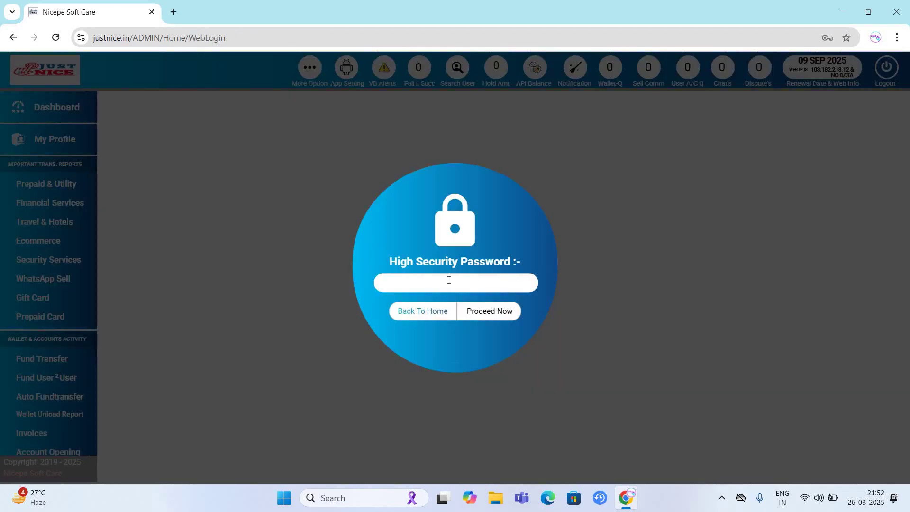
{"action": "left_click", "coordinate": [449, 280]}
{"action": "type", "text": "•"}
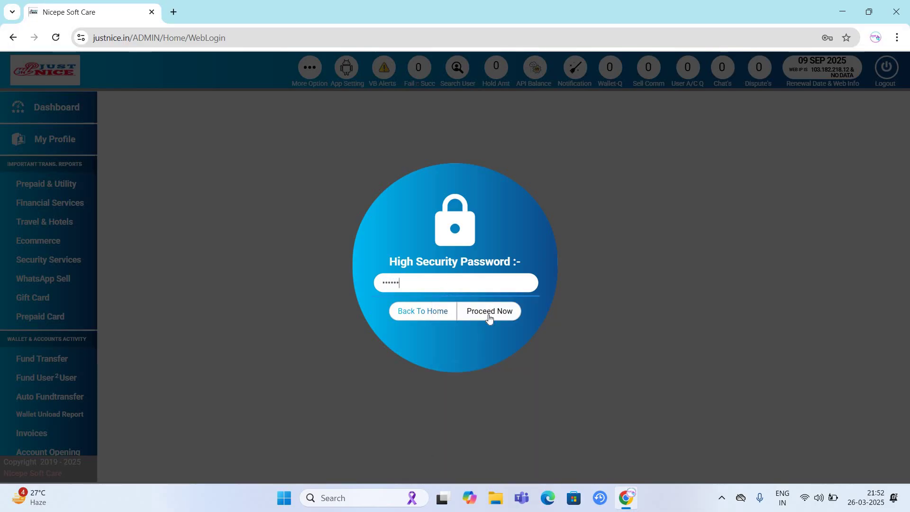
{"action": "left_click", "coordinate": [491, 312]}
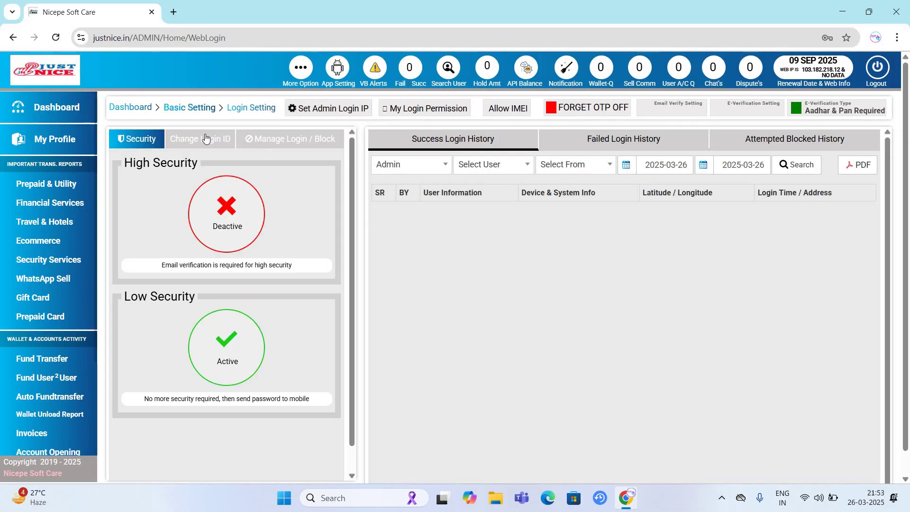
{"action": "left_click", "coordinate": [231, 146]}
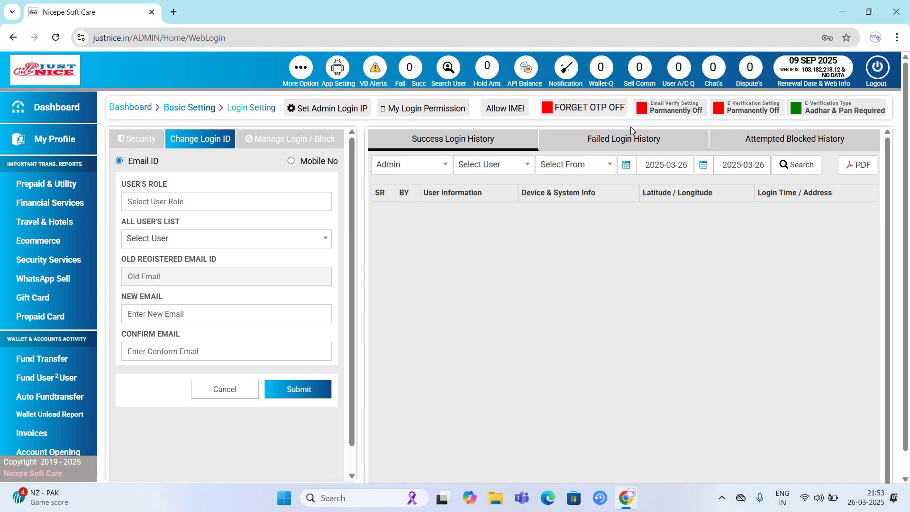
- Filter login history to a Master Distributor user, then return to the dashboard's Basic Setting
{"action": "left_click", "coordinate": [495, 168]}
{"action": "left_click", "coordinate": [571, 172]}
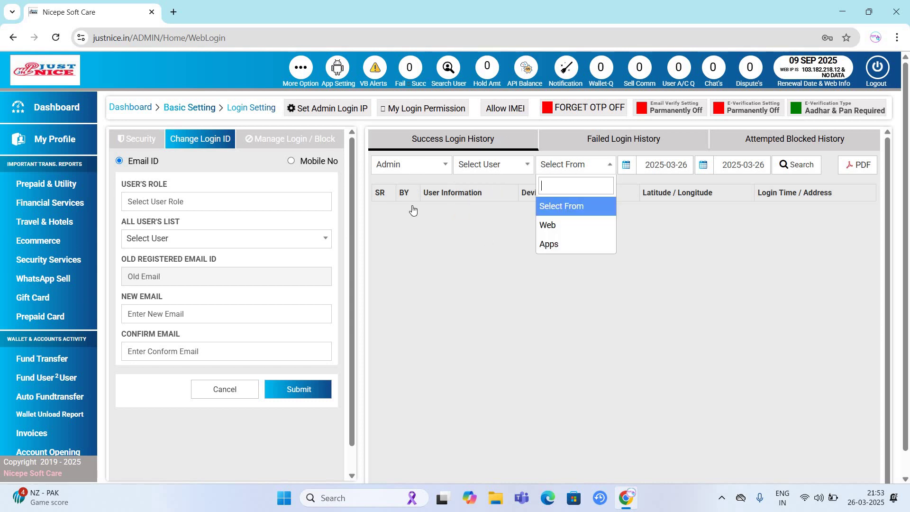
{"action": "left_click", "coordinate": [413, 171]}
{"action": "left_click", "coordinate": [493, 171]}
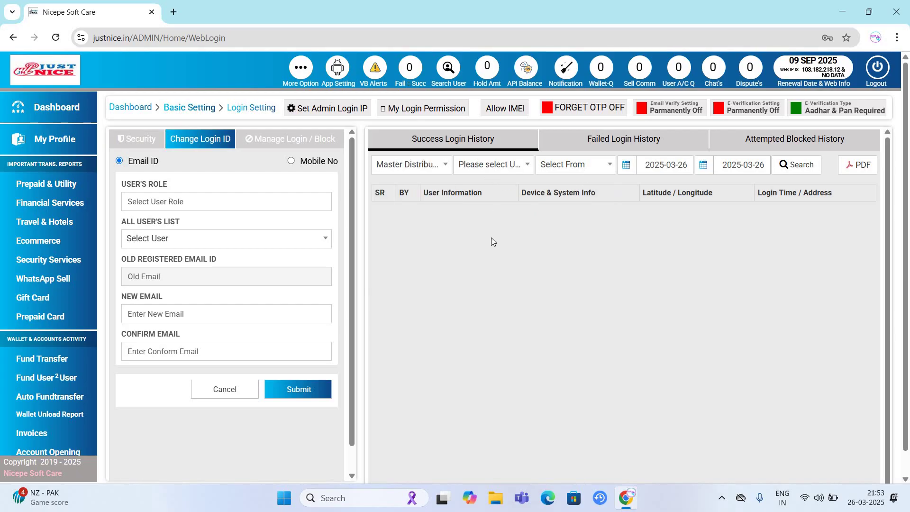
{"action": "left_click", "coordinate": [584, 170]}
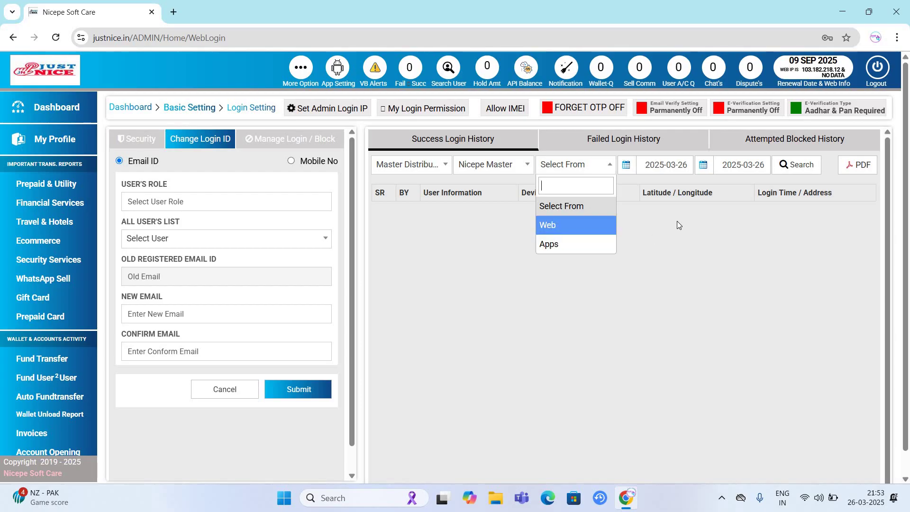
{"action": "left_click", "coordinate": [772, 153]}
{"action": "left_click", "coordinate": [67, 110]}
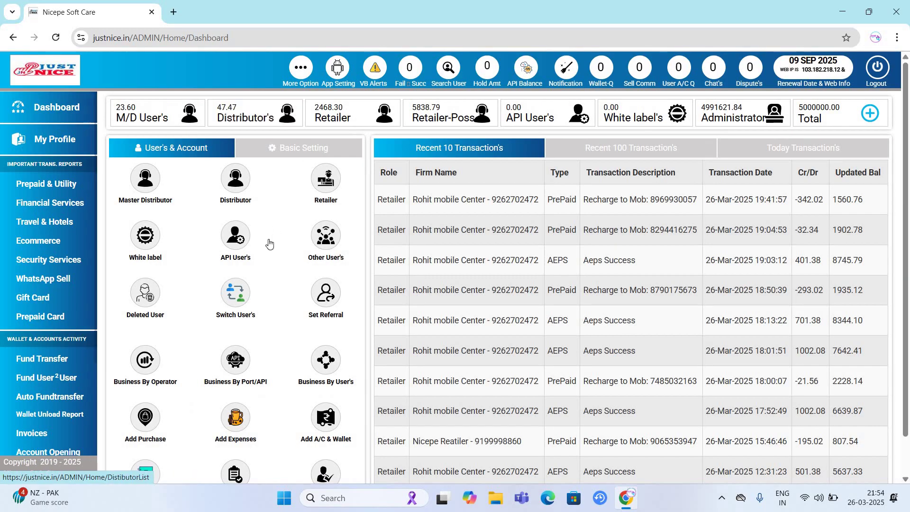
{"action": "left_click", "coordinate": [305, 153]}
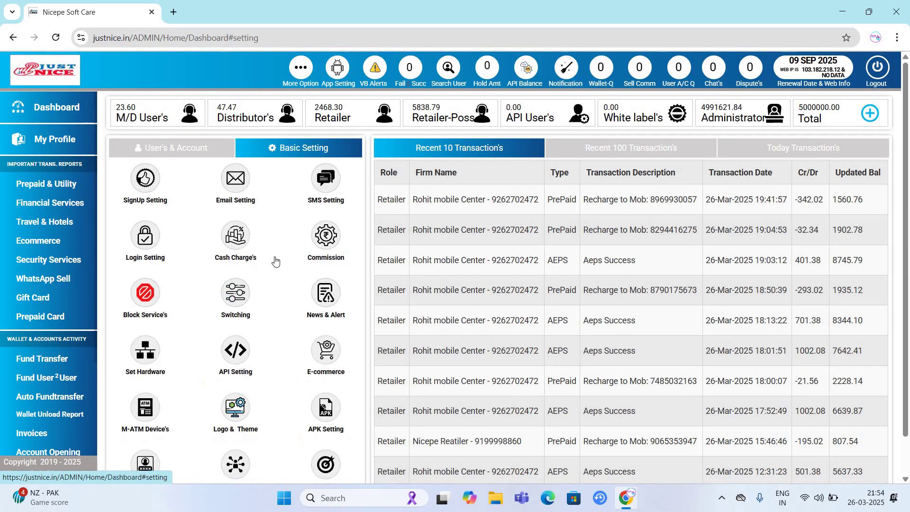
- Open the Commission settings and submit the high-security password
{"action": "left_click", "coordinate": [332, 239]}
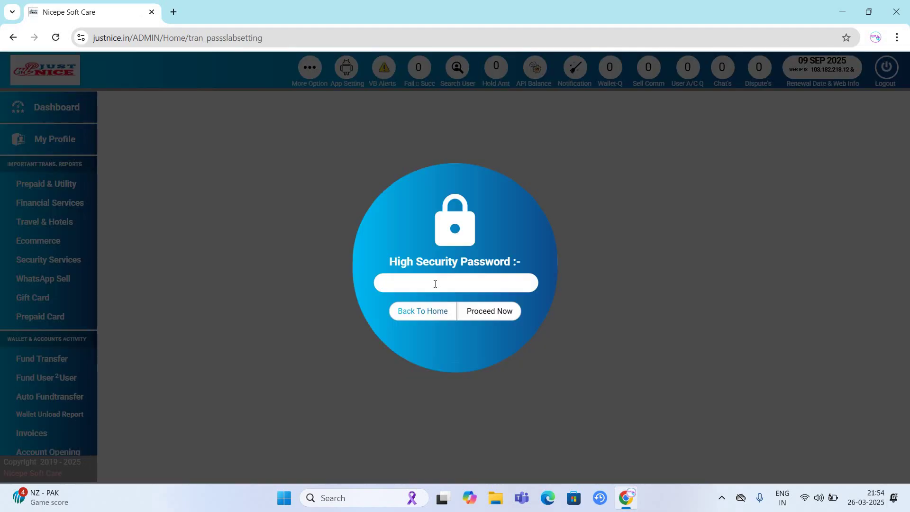
{"action": "left_click", "coordinate": [435, 284]}
{"action": "type", "text": "123456"}
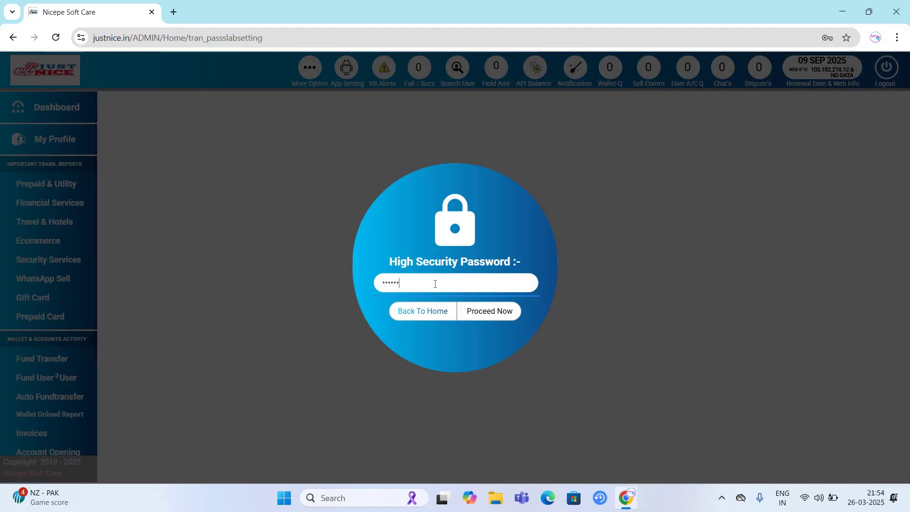
{"action": "key", "text": "Return"}
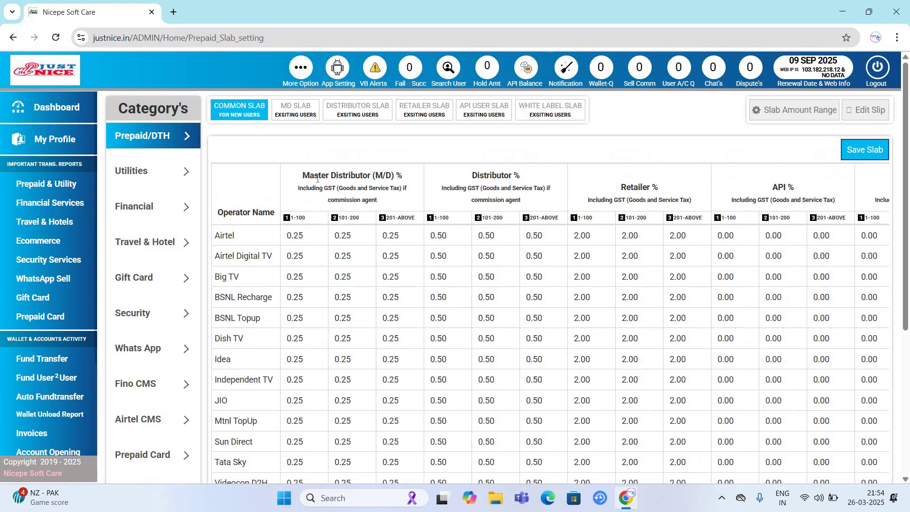
- Review the Prepaid/DTH slab's role headings, the 1-100 range and the Airtel row
{"action": "triple_click", "coordinate": [402, 201]}
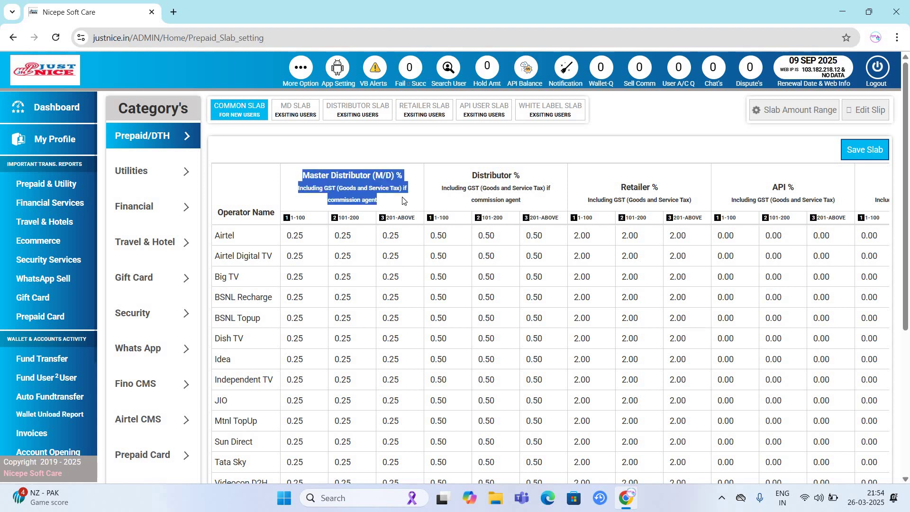
{"action": "triple_click", "coordinate": [533, 207]}
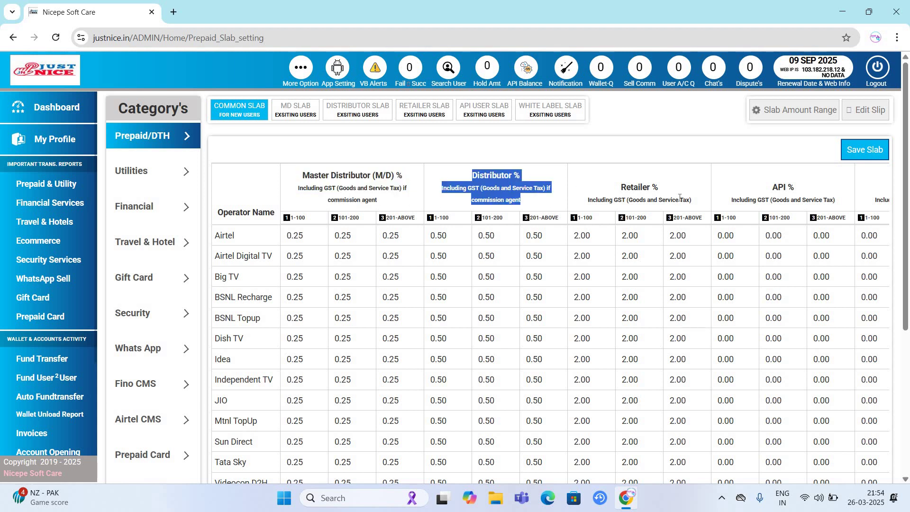
{"action": "triple_click", "coordinate": [695, 201]}
{"action": "triple_click", "coordinate": [837, 200]}
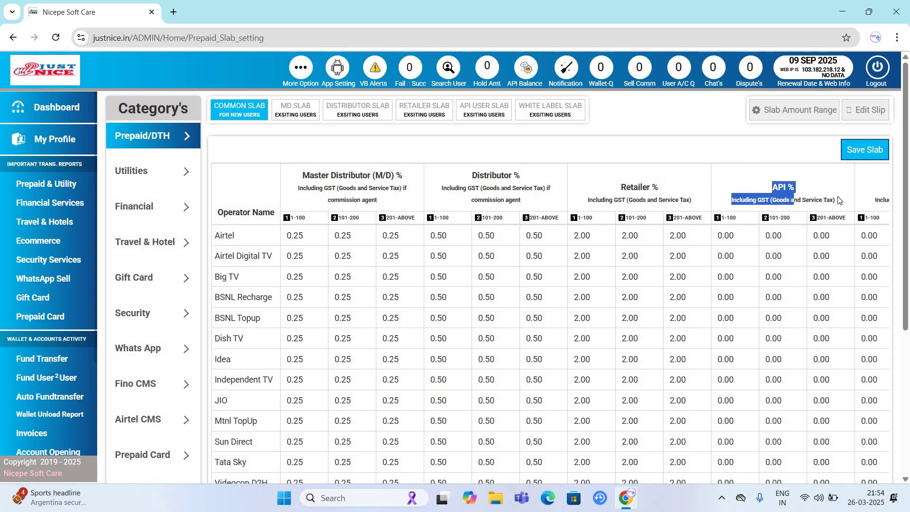
{"action": "left_click", "coordinate": [837, 200]}
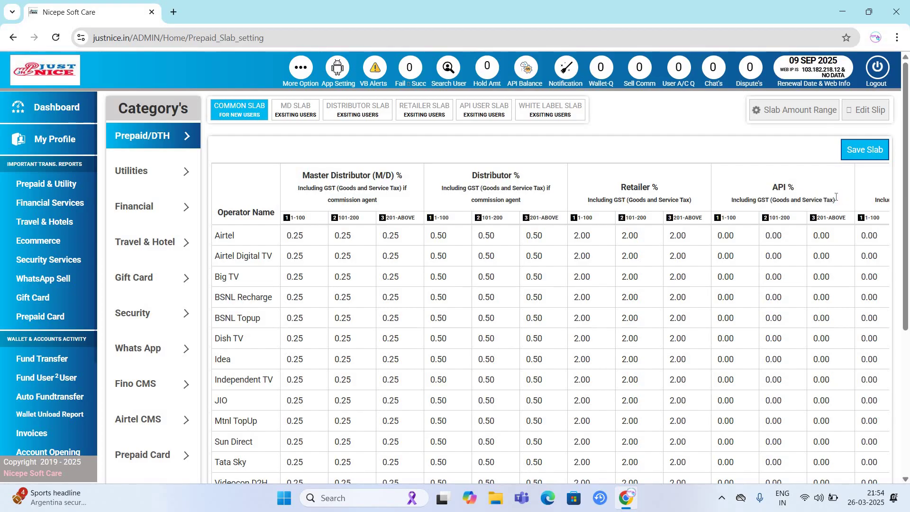
{"action": "scroll", "coordinate": [837, 198], "scroll_direction": "right", "scroll_amount": 3}
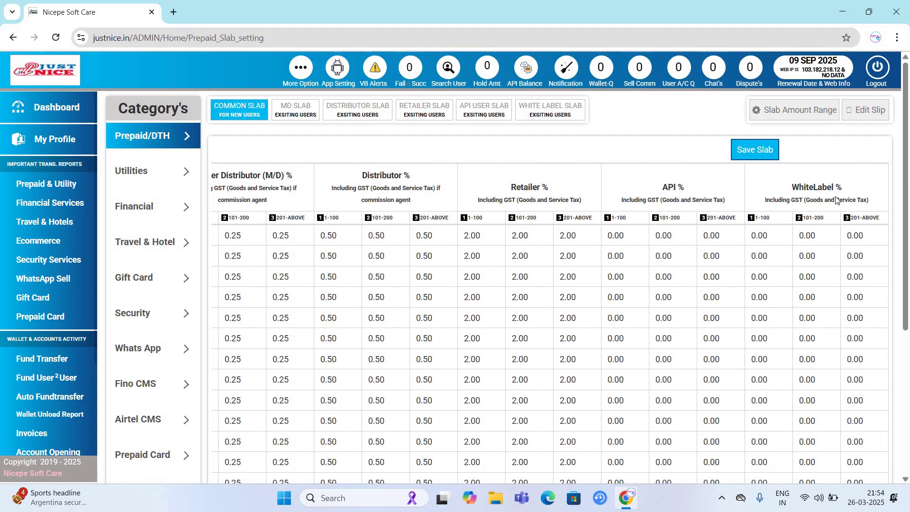
{"action": "scroll", "coordinate": [837, 200], "scroll_direction": "left", "scroll_amount": 3}
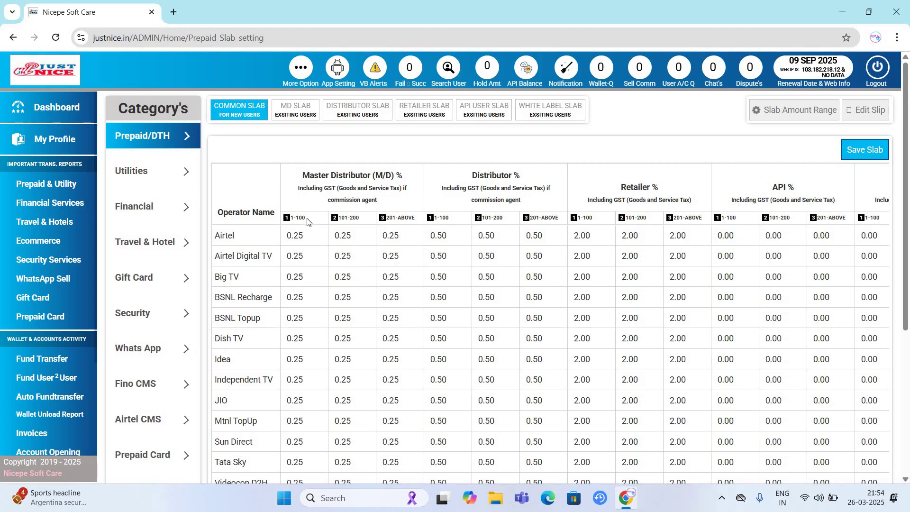
{"action": "left_click_drag", "start_coordinate": [290, 220], "coordinate": [306, 219]}
{"action": "left_click_drag", "start_coordinate": [377, 237], "coordinate": [577, 236]}
{"action": "left_click", "coordinate": [865, 111]}
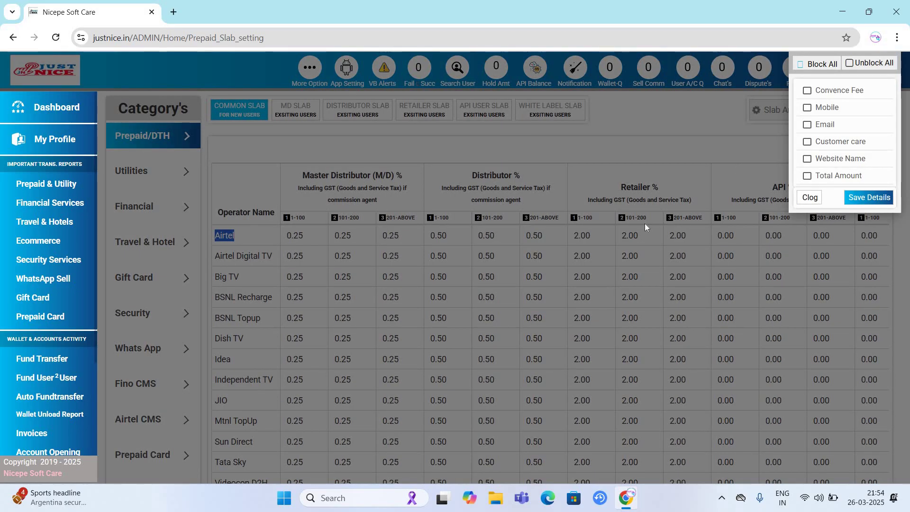
{"action": "left_click", "coordinate": [786, 138]}
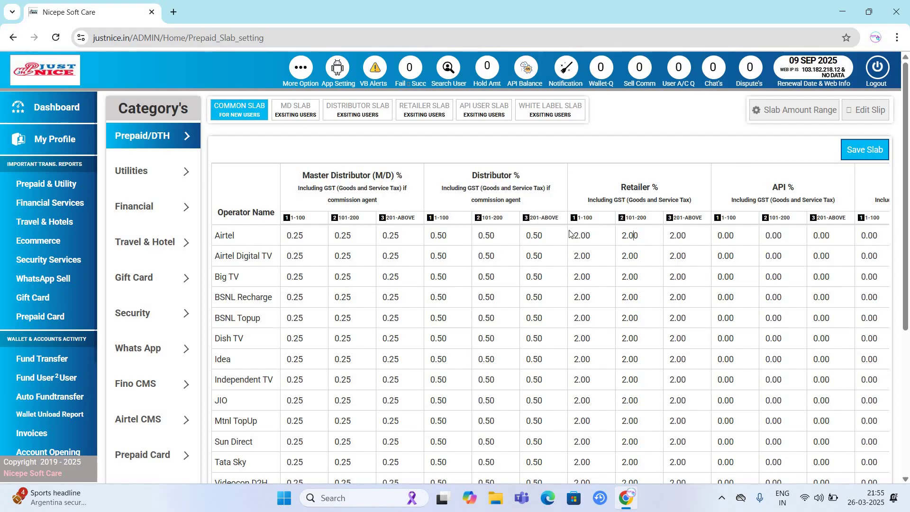
{"action": "left_click_drag", "start_coordinate": [235, 235], "coordinate": [221, 236]}
- Set Airtel's Retailer 101-200 commission to 2.00 and save the slab
{"action": "double_click", "coordinate": [624, 243]}
{"action": "type", "text": "3.00"}
{"action": "key", "text": "BackSpace"}
{"action": "key", "text": "BackSpace"}
{"action": "key", "text": "BackSpace"}
{"action": "type", "text": "2.00"}
{"action": "left_click", "coordinate": [869, 151]}
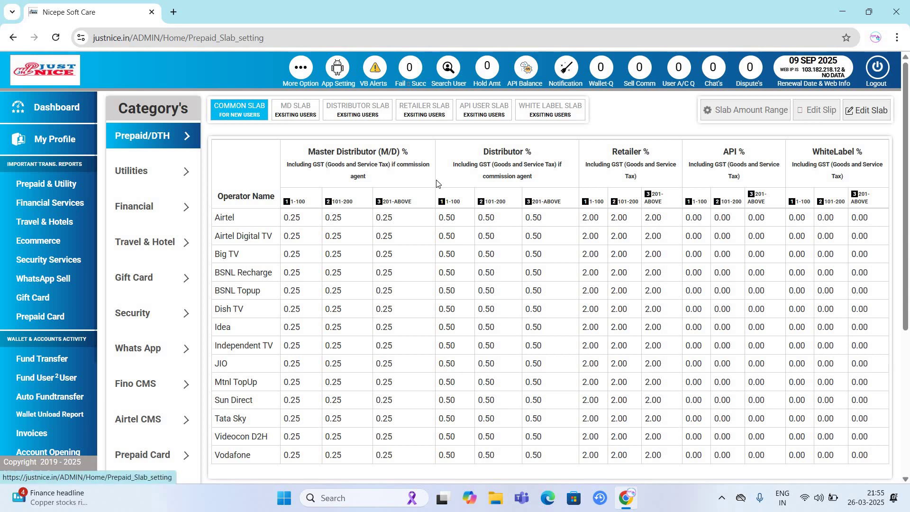
{"action": "left_click", "coordinate": [139, 173]}
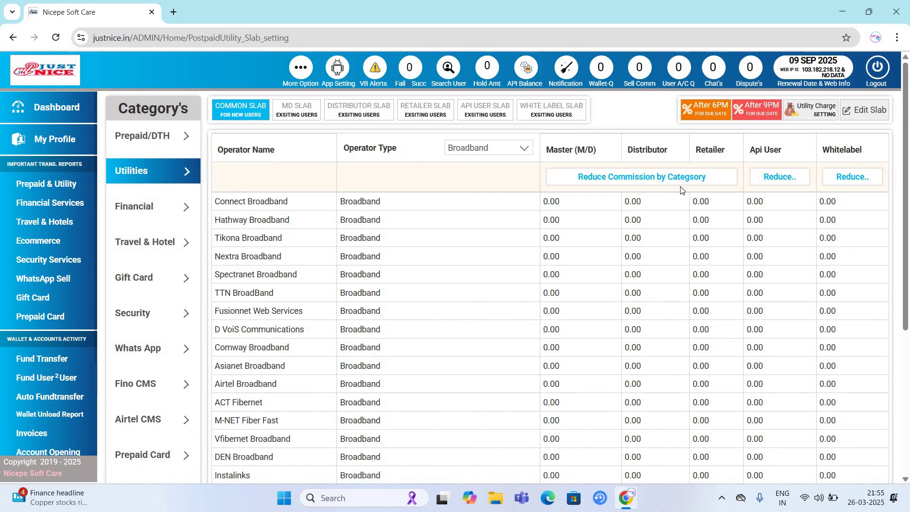
- Show Electricity operator commissions, search the table for 'bihar', and enable Edit Slab
{"action": "left_click", "coordinate": [479, 148]}
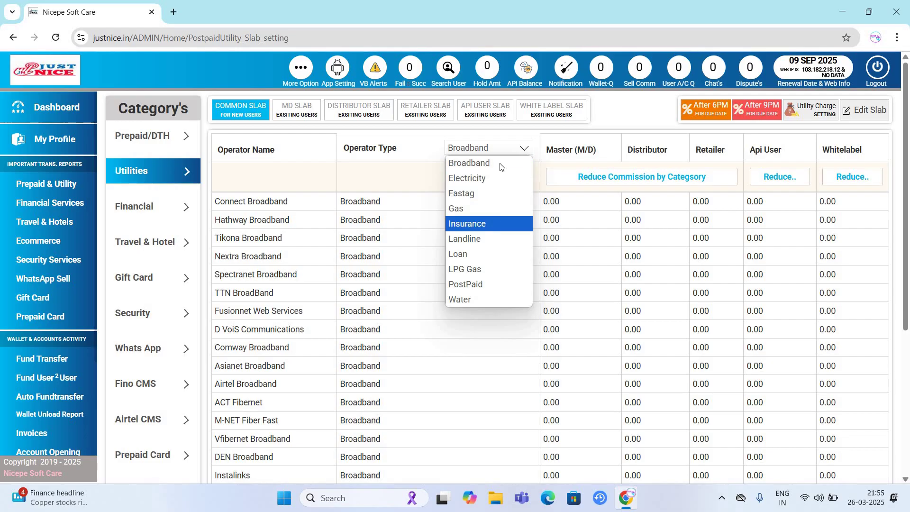
{"action": "left_click", "coordinate": [495, 178]}
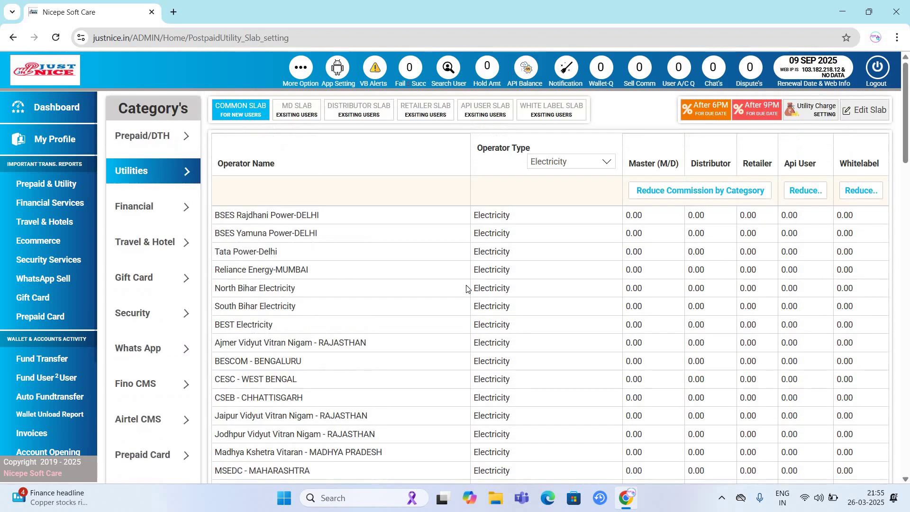
{"action": "key", "text": "ctrl+f"}
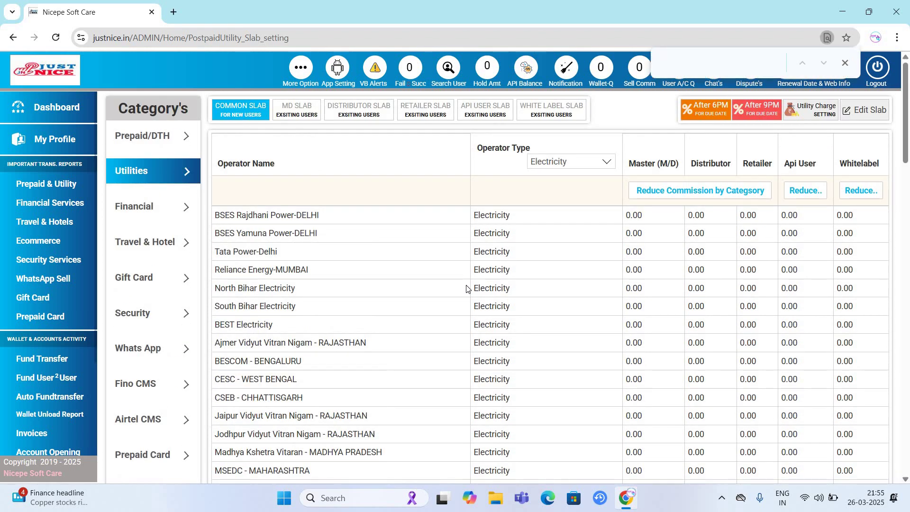
{"action": "type", "text": "bihar"}
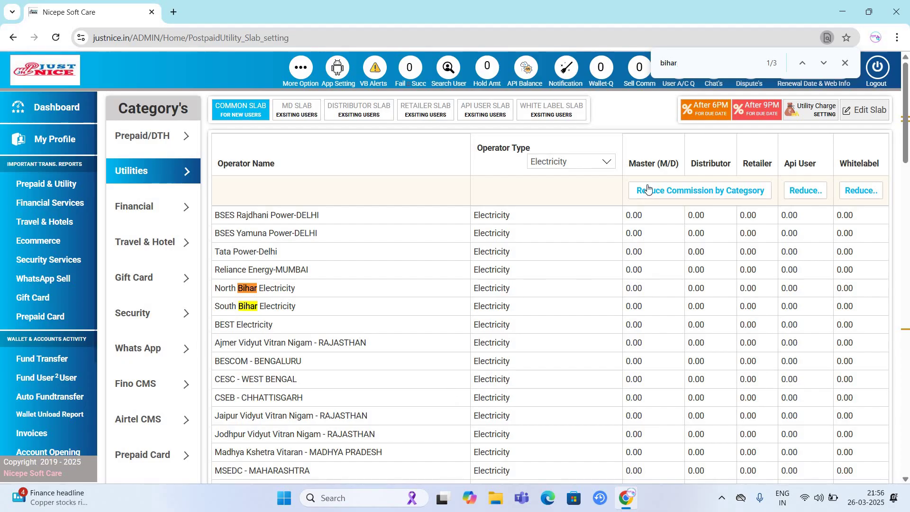
{"action": "double_click", "coordinate": [716, 245]}
{"action": "left_click", "coordinate": [860, 111]}
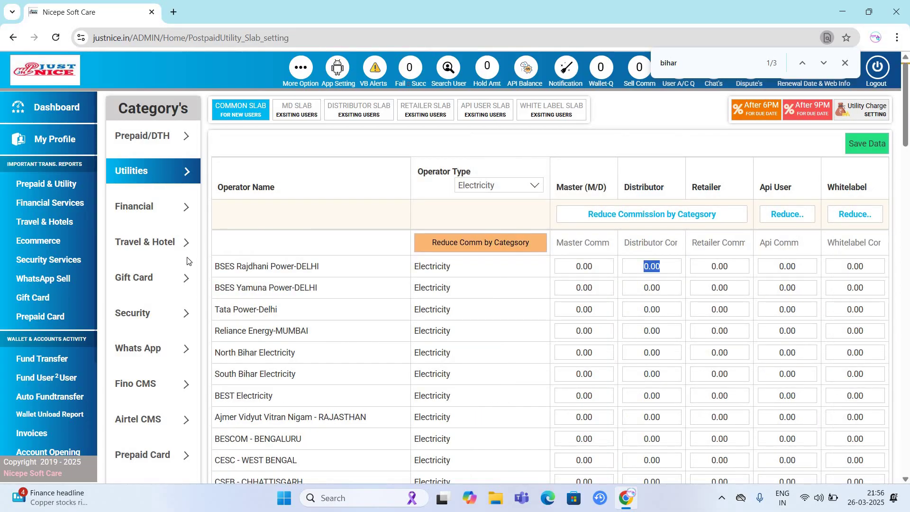
{"action": "left_click", "coordinate": [144, 207]}
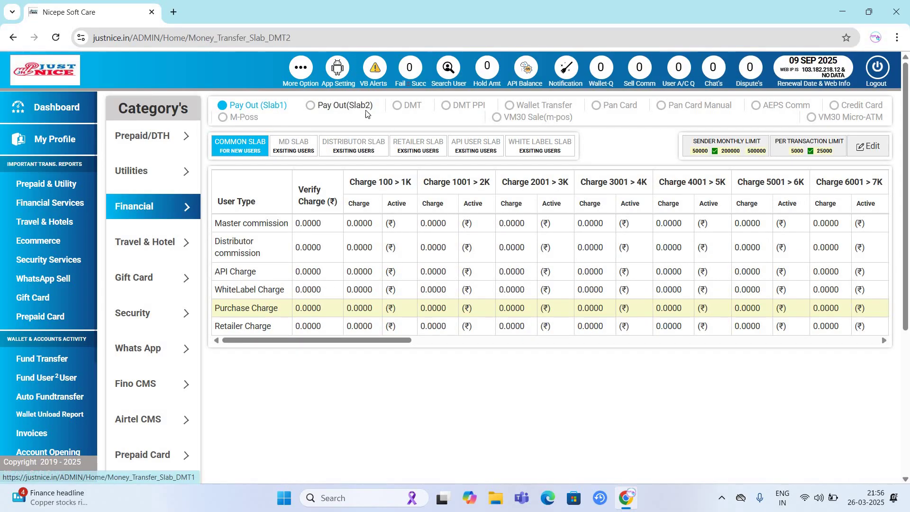
- Browse the DMT and AEPS Comm slabs, then return to the dashboard's Basic Setting
{"action": "left_click", "coordinate": [397, 107]}
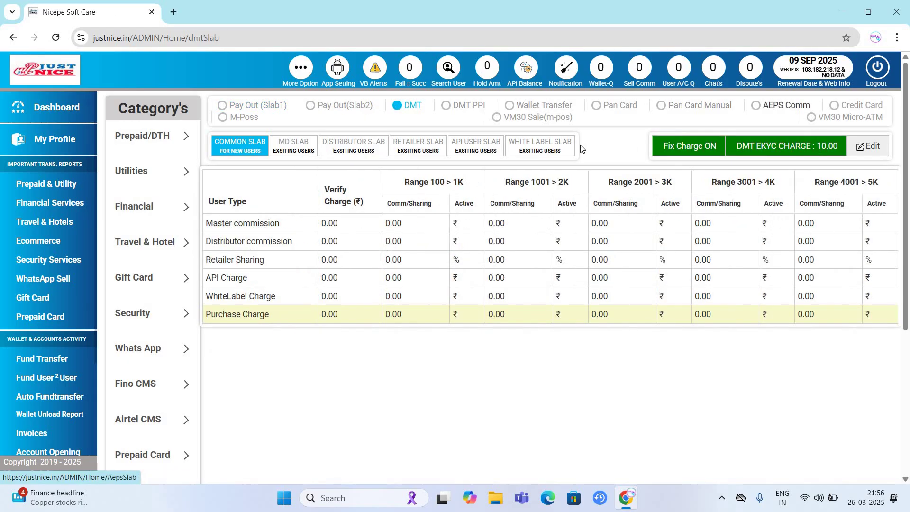
{"action": "left_click", "coordinate": [758, 106]}
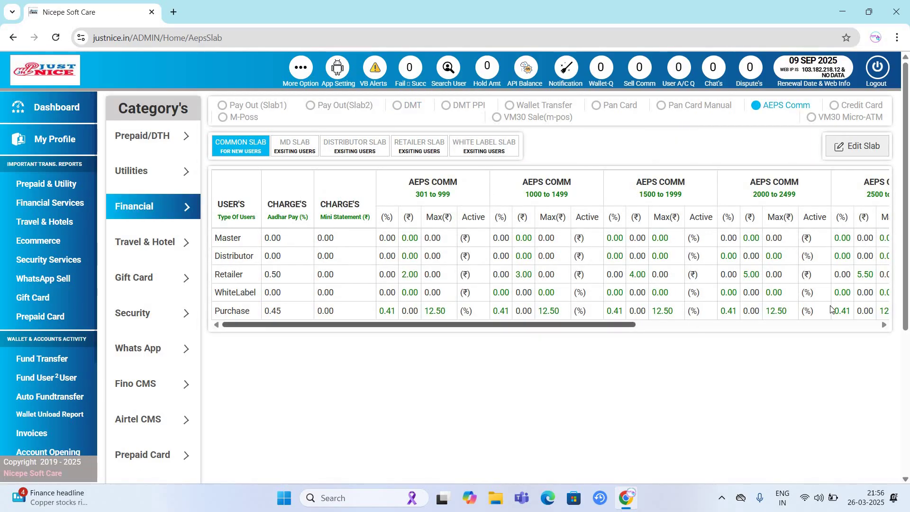
{"action": "scroll", "coordinate": [688, 336], "scroll_direction": "right", "scroll_amount": 5}
{"action": "scroll", "coordinate": [403, 306], "scroll_direction": "left", "scroll_amount": 5}
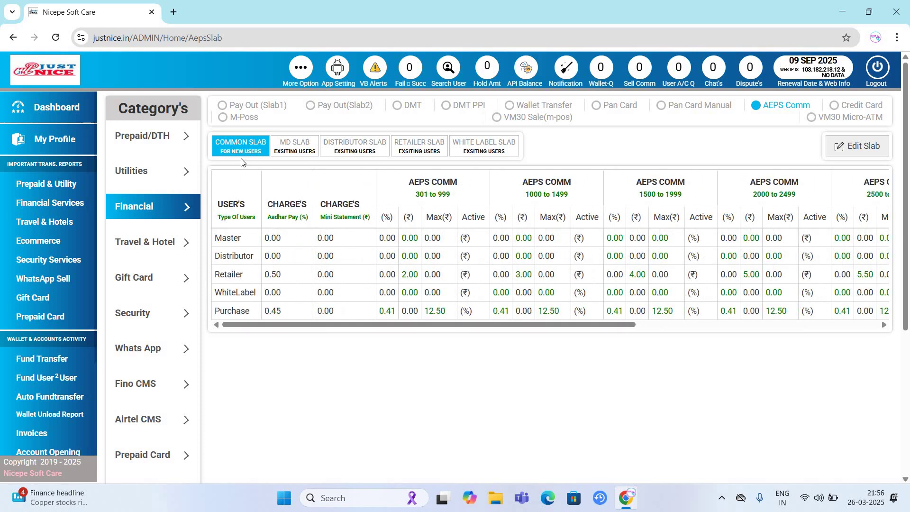
{"action": "scroll", "coordinate": [160, 283], "scroll_direction": "down", "scroll_amount": 5}
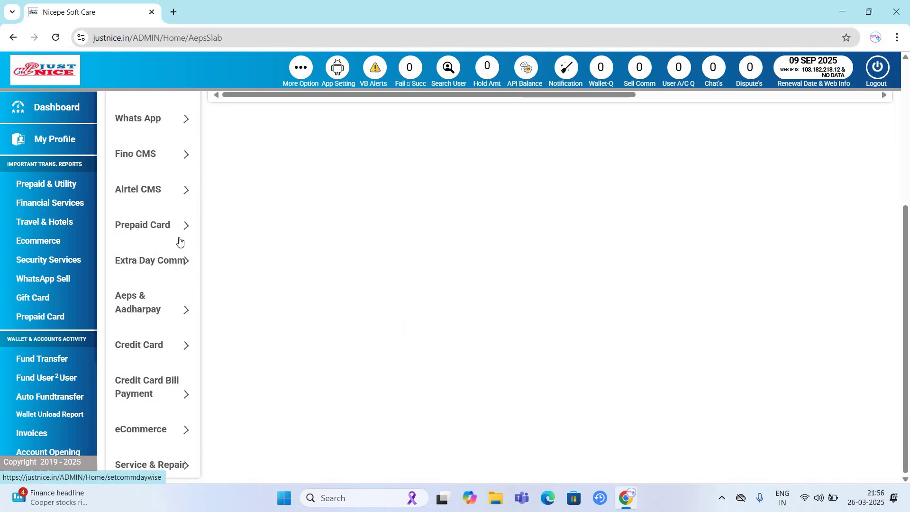
{"action": "scroll", "coordinate": [179, 239], "scroll_direction": "up", "scroll_amount": 5}
{"action": "left_click", "coordinate": [56, 107]}
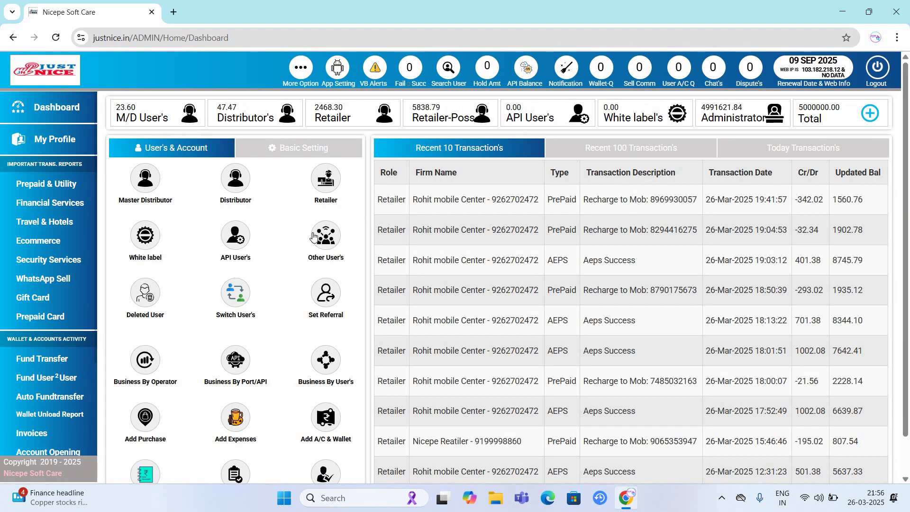
{"action": "left_click", "coordinate": [299, 147]}
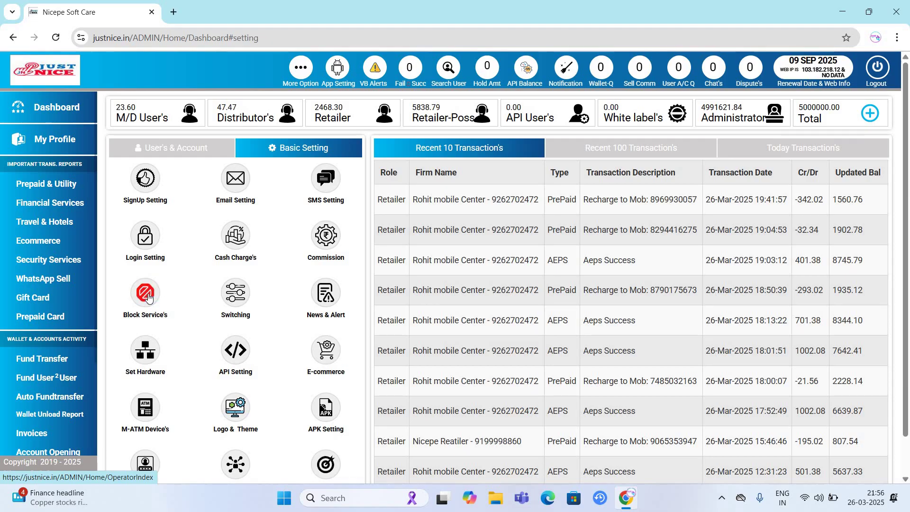
- In Block Service's, pick retailer Nicepe Reatiler and the Finance category, then return to the dashboard
{"action": "left_click", "coordinate": [149, 297]}
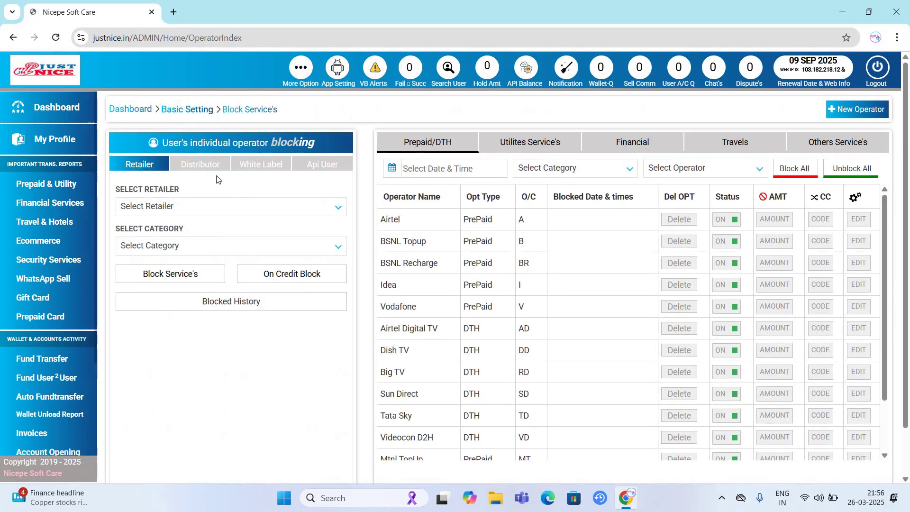
{"action": "left_click", "coordinate": [197, 207]}
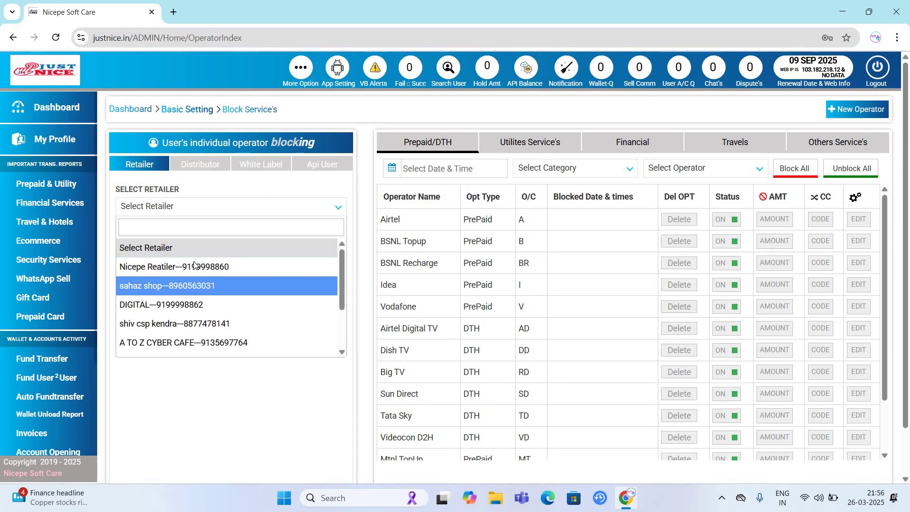
{"action": "left_click", "coordinate": [194, 265]}
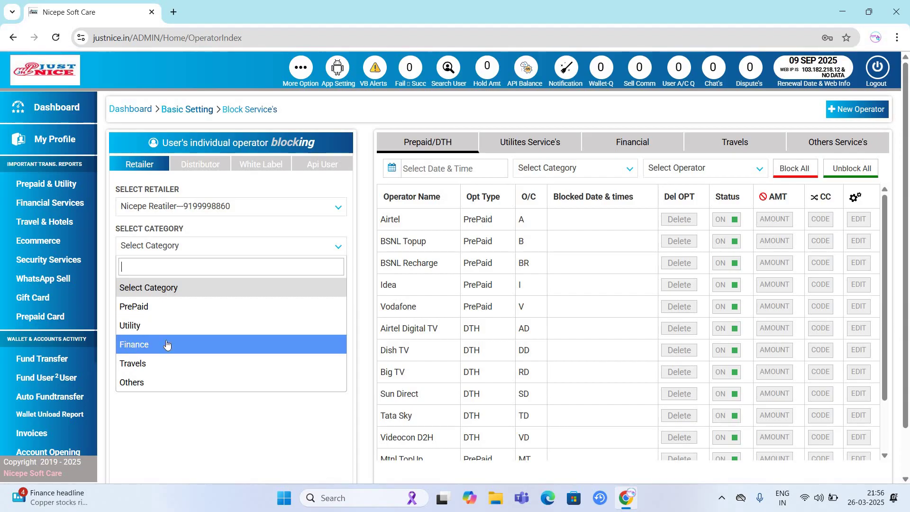
{"action": "left_click", "coordinate": [167, 345]}
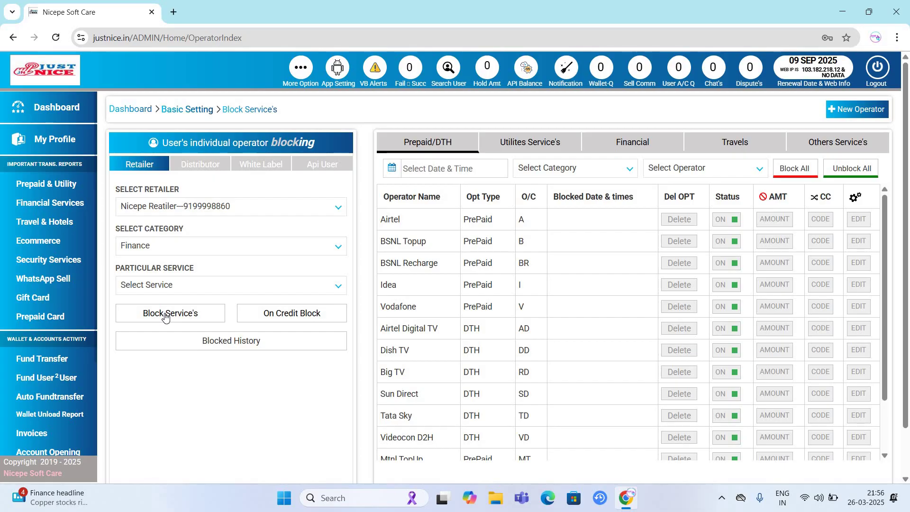
{"action": "left_click", "coordinate": [71, 114]}
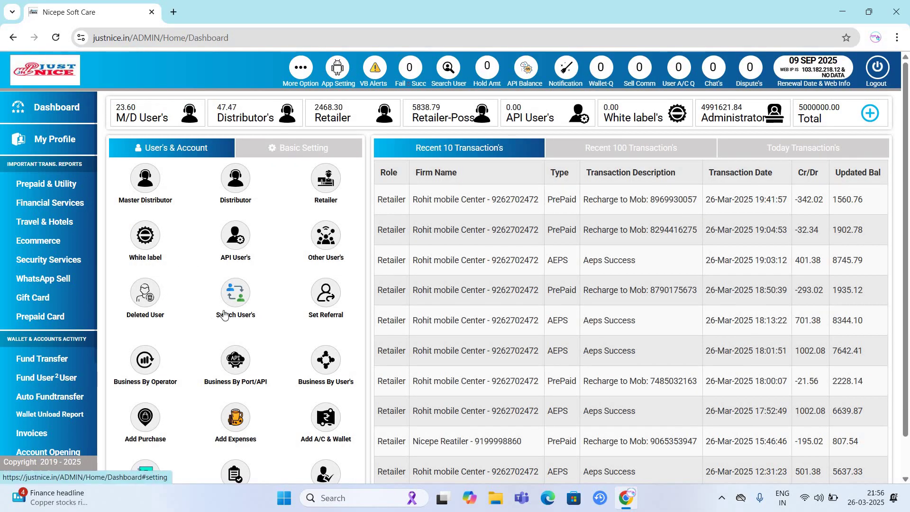
- Open the Basic Setting tab beside User's & Account on the dashboard
{"action": "left_click", "coordinate": [225, 316]}
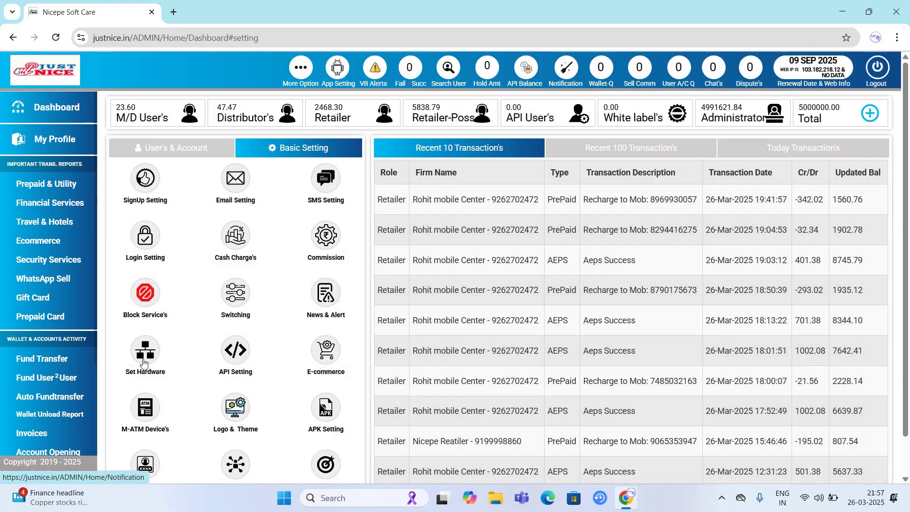
- Scroll down to the Select for Front Theme - Free themes and open the browser menu
{"action": "scroll", "coordinate": [322, 323], "scroll_direction": "down", "scroll_amount": 1}
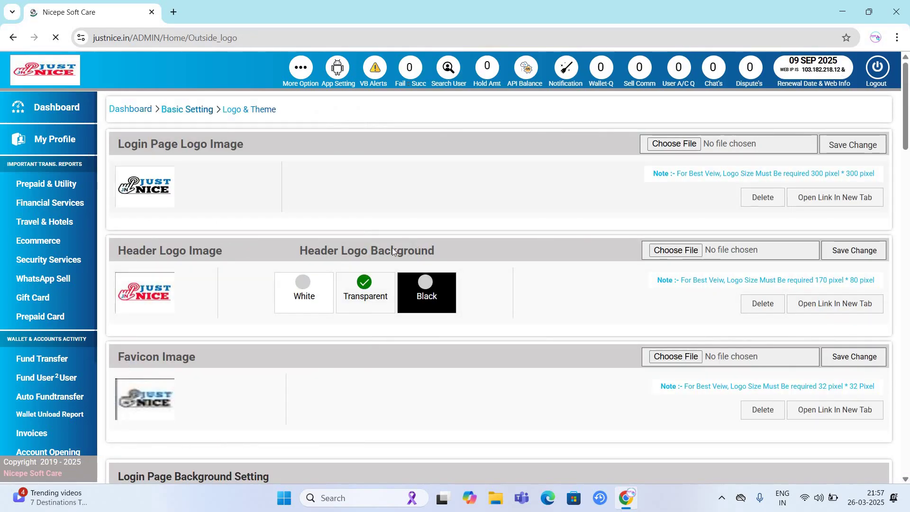
{"action": "scroll", "coordinate": [304, 262], "scroll_direction": "down", "scroll_amount": 10}
{"action": "scroll", "coordinate": [305, 262], "scroll_direction": "down", "scroll_amount": 20}
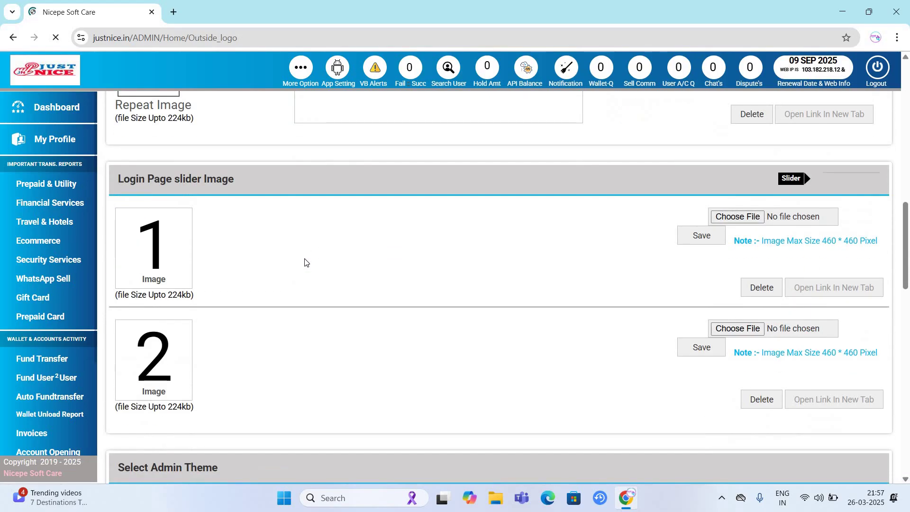
{"action": "scroll", "coordinate": [260, 228], "scroll_direction": "up", "scroll_amount": 8}
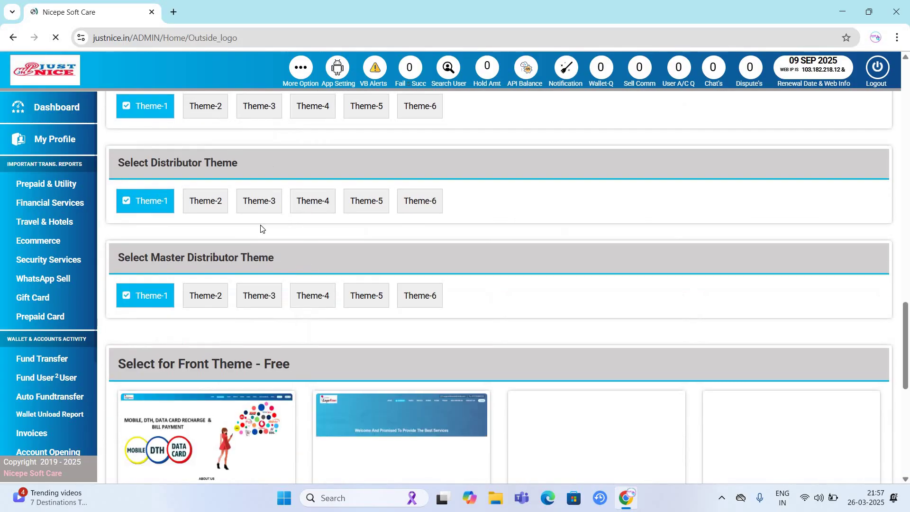
{"action": "scroll", "coordinate": [297, 206], "scroll_direction": "down", "scroll_amount": 6}
{"action": "scroll", "coordinate": [371, 286], "scroll_direction": "up", "scroll_amount": 5}
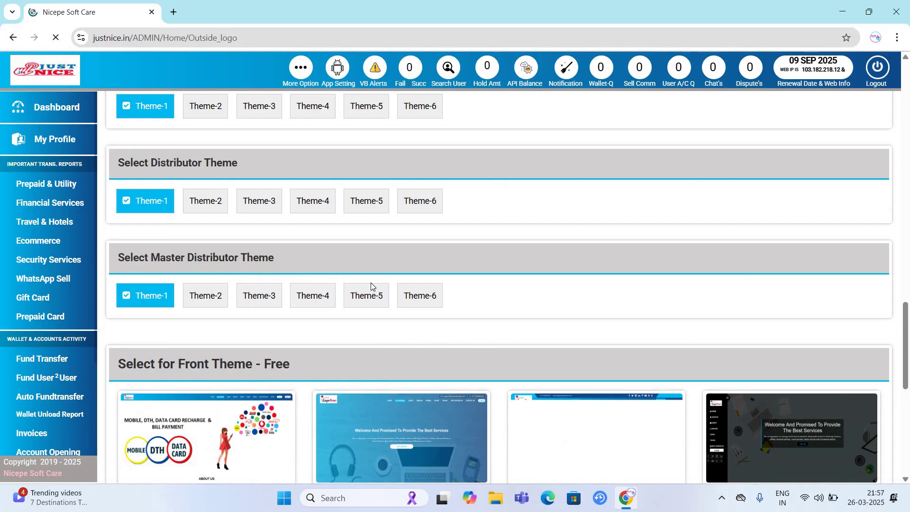
{"action": "scroll", "coordinate": [371, 286], "scroll_direction": "down", "scroll_amount": 3}
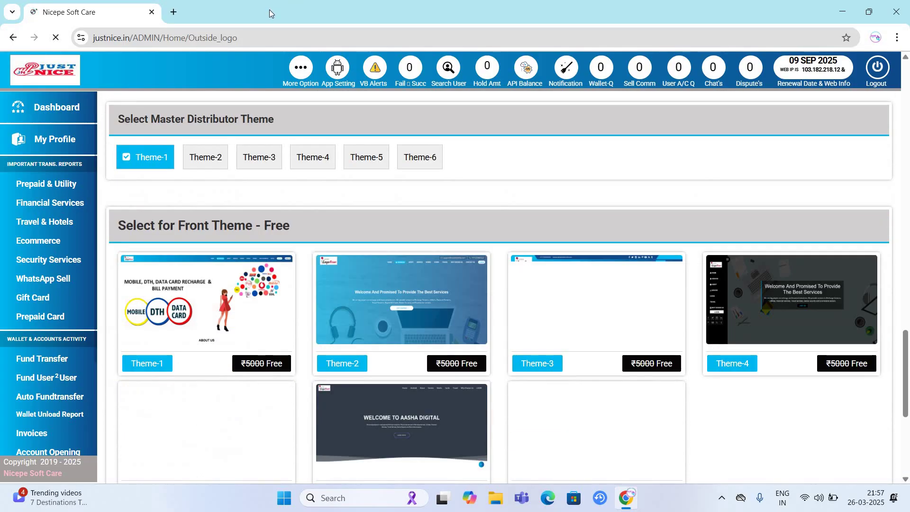
{"action": "left_click", "coordinate": [897, 38]}
- Load justnice.in in a new incognito window, then return to the admin window
{"action": "left_click", "coordinate": [786, 136]}
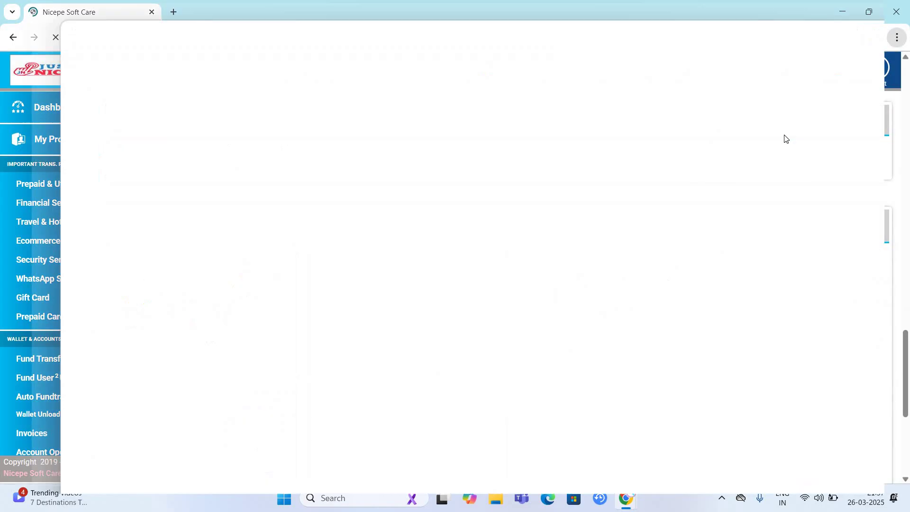
{"action": "type", "text": "ju"}
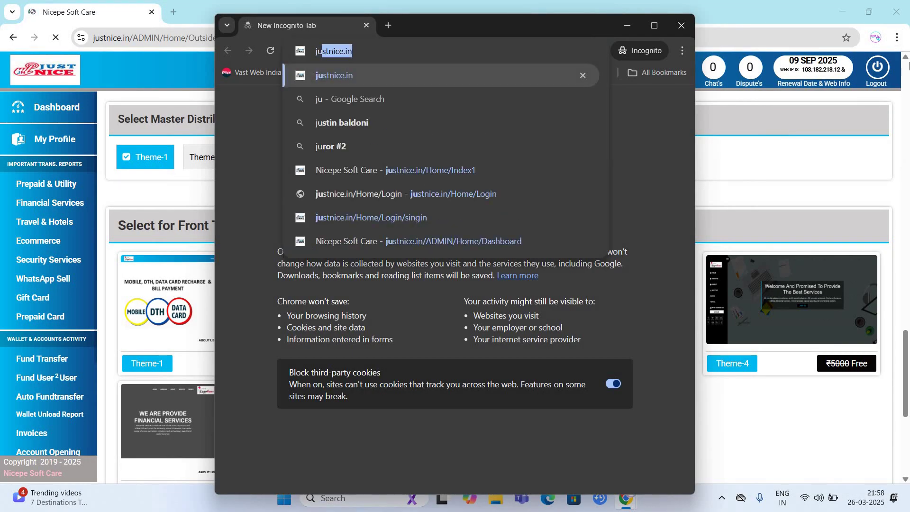
{"action": "key", "text": "Return"}
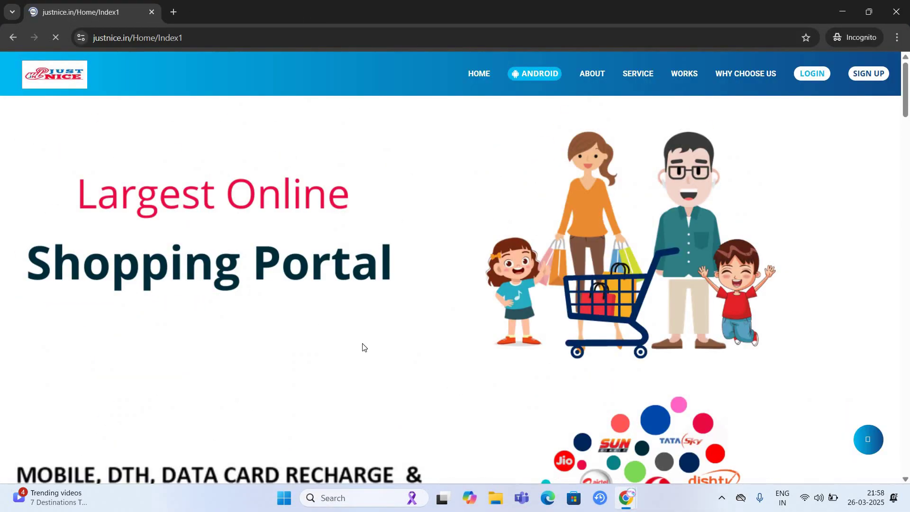
{"action": "key", "text": "alt+Tab"}
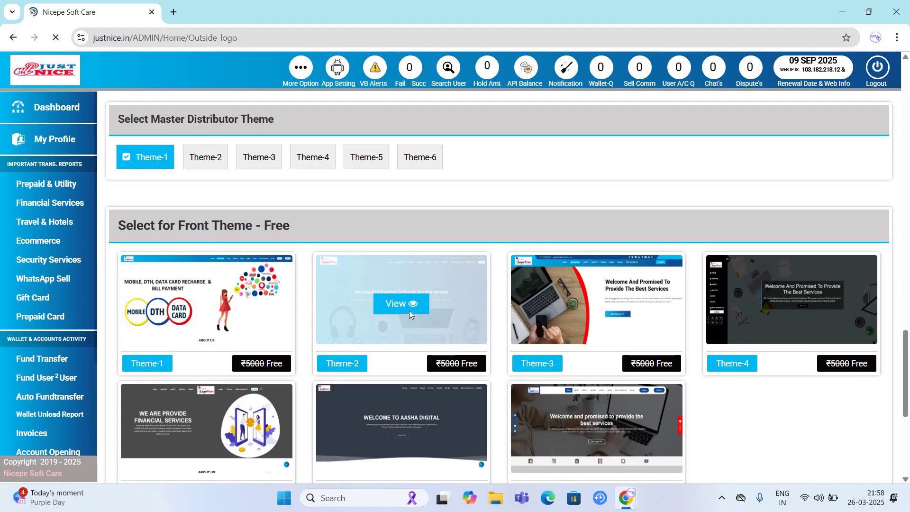
- Preview the Theme-2 front website design, then leave the preview for the dashboard
{"action": "scroll", "coordinate": [410, 312], "scroll_direction": "down", "scroll_amount": 3}
{"action": "scroll", "coordinate": [410, 313], "scroll_direction": "down", "scroll_amount": 3}
{"action": "scroll", "coordinate": [410, 313], "scroll_direction": "up", "scroll_amount": 9}
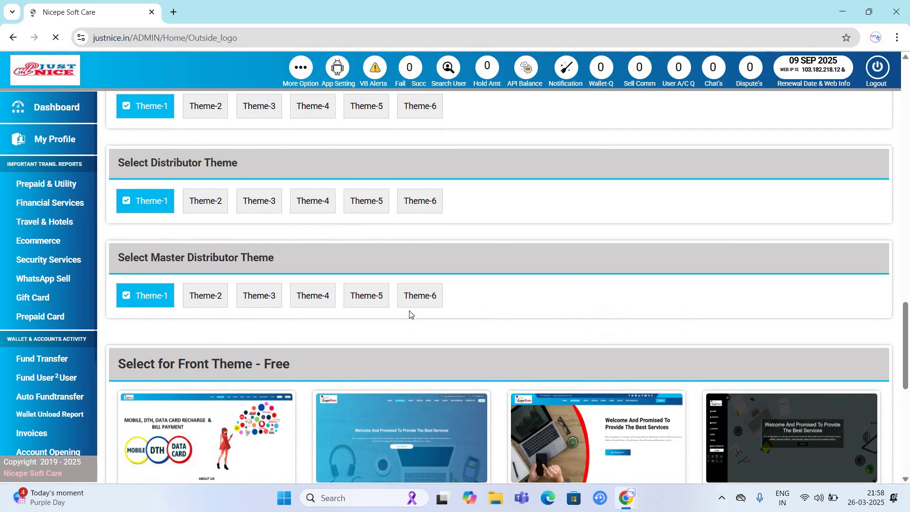
{"action": "scroll", "coordinate": [410, 314], "scroll_direction": "down", "scroll_amount": 3}
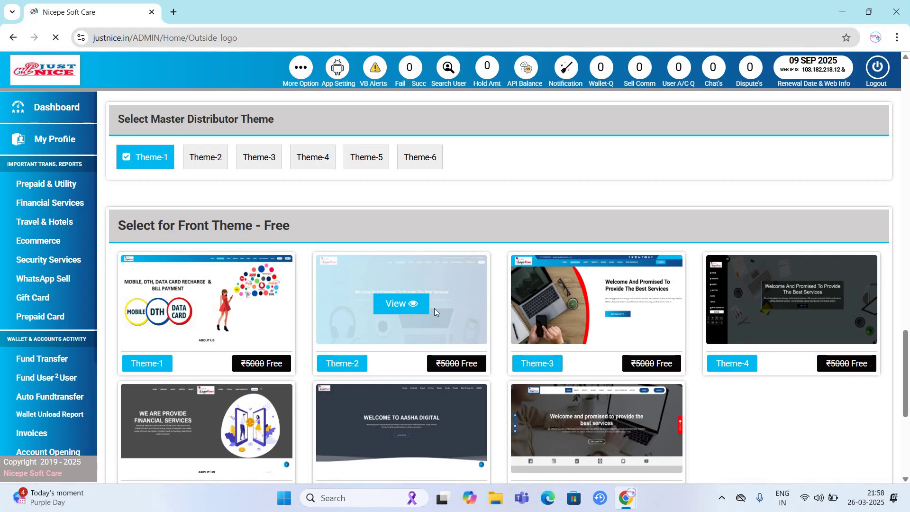
{"action": "left_click", "coordinate": [403, 306]}
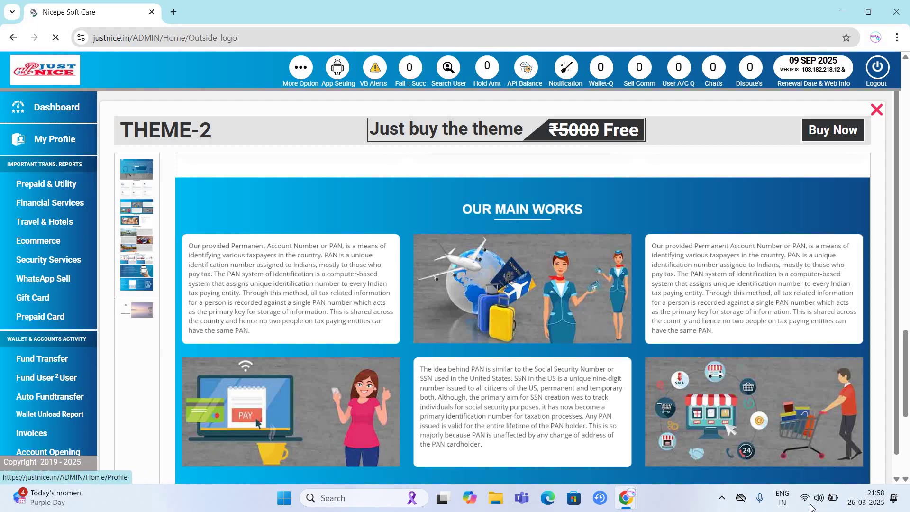
{"action": "key", "text": "super+a"}
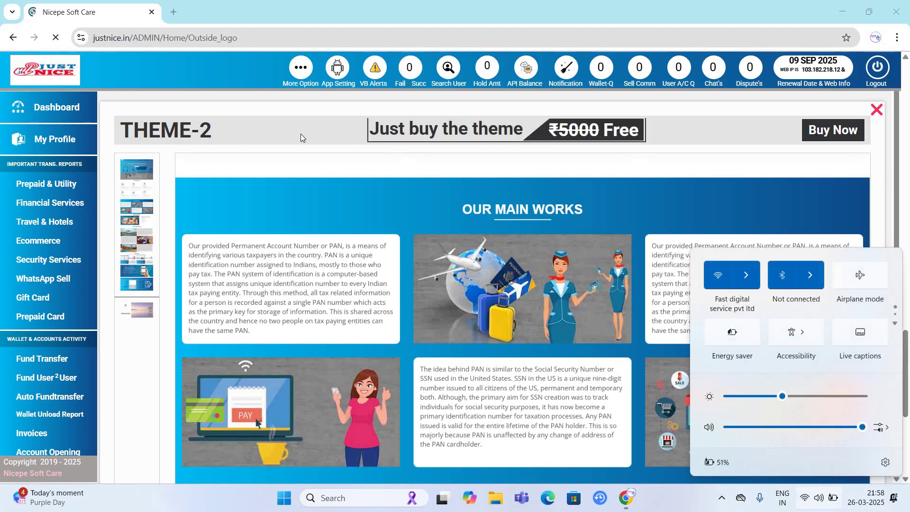
{"action": "key", "text": "Escape"}
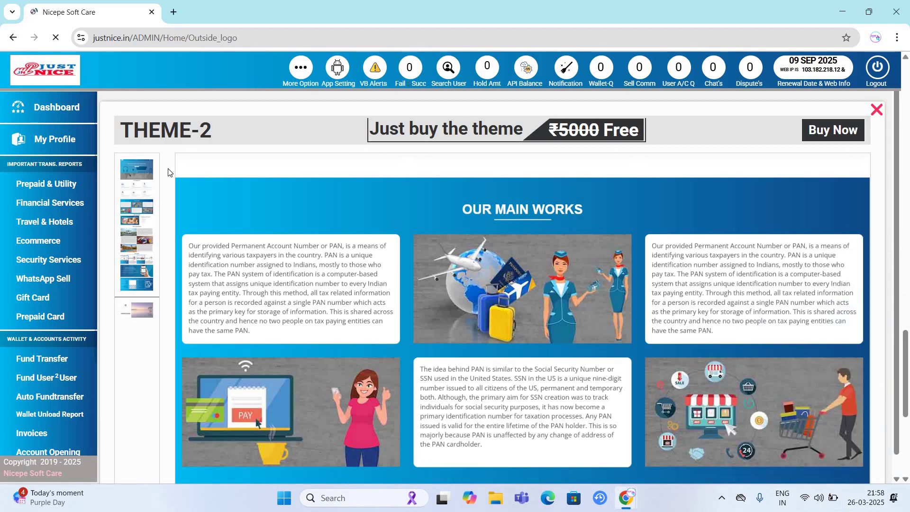
{"action": "left_click", "coordinate": [60, 113]}
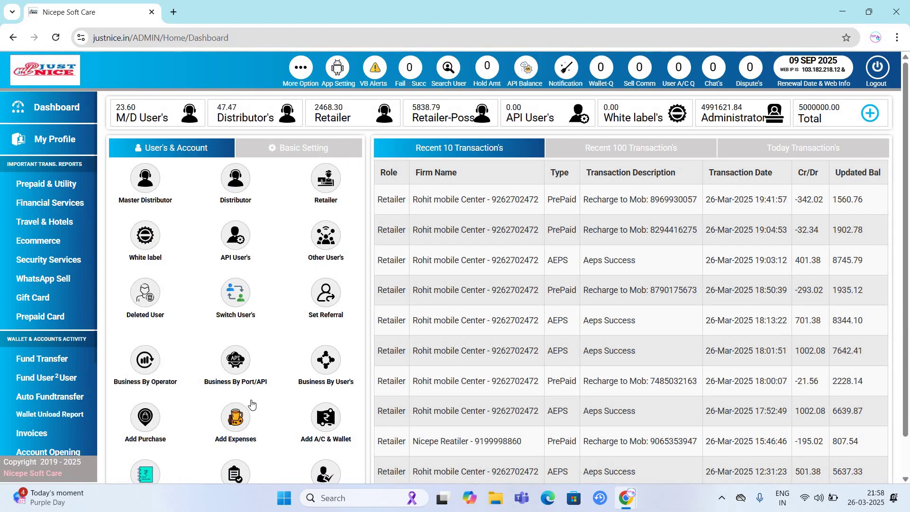
- Reopen Logo & Theme from Basic Setting and close the Theme-4 preview
{"action": "left_click", "coordinate": [299, 147]}
{"action": "left_click", "coordinate": [236, 420]}
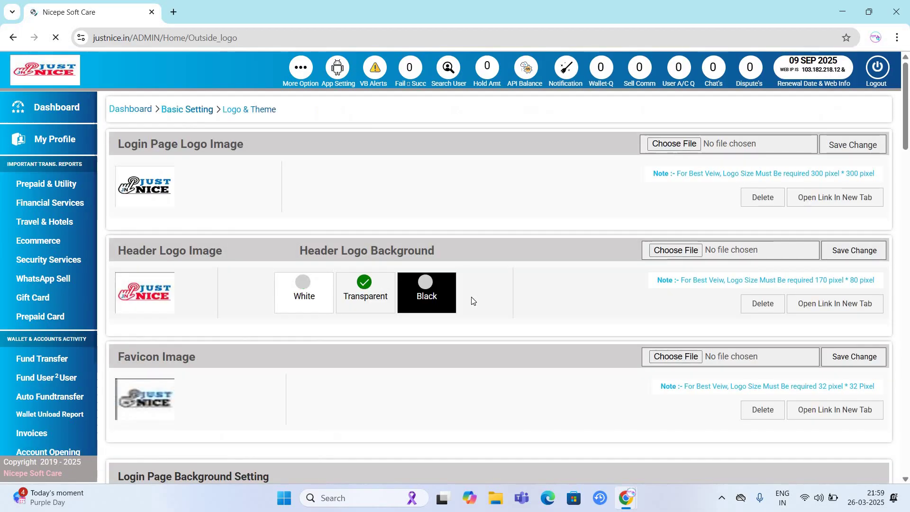
{"action": "scroll", "coordinate": [471, 299], "scroll_direction": "down", "scroll_amount": 20}
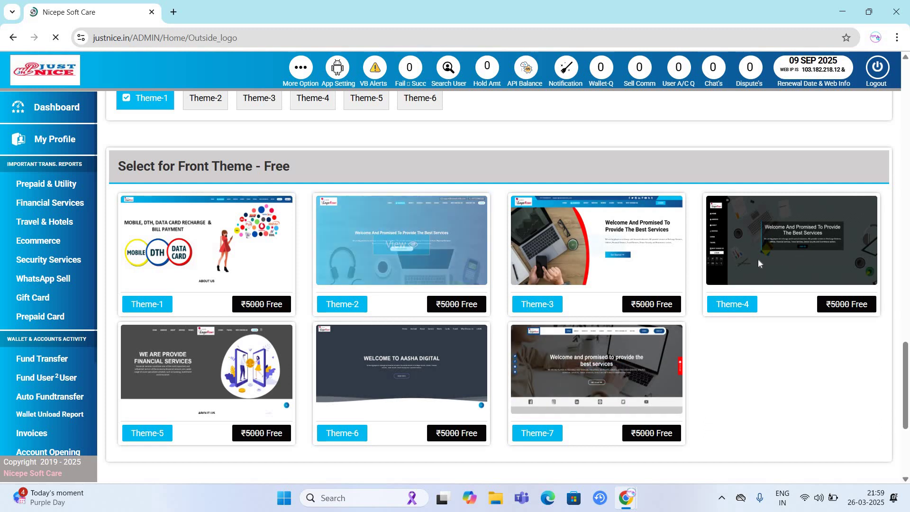
{"action": "mouse_move", "coordinate": [792, 243]}
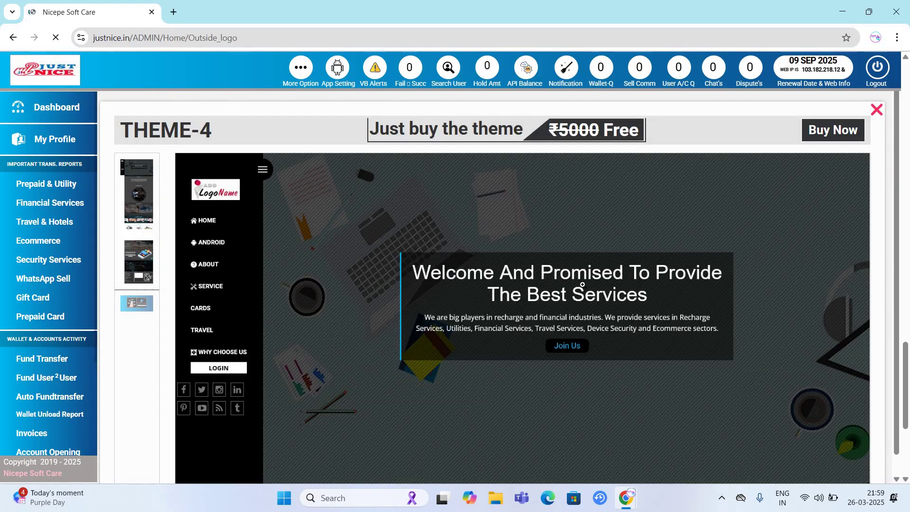
{"action": "scroll", "coordinate": [692, 337], "scroll_direction": "down", "scroll_amount": 5}
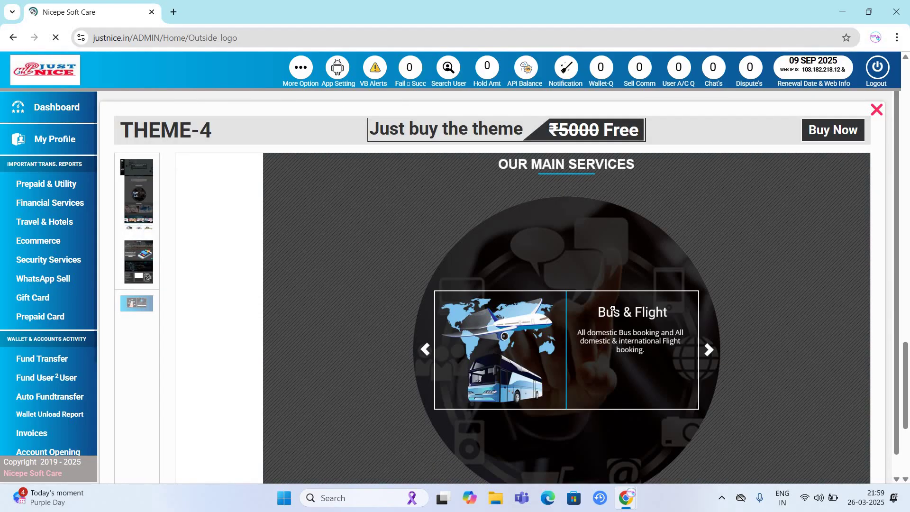
{"action": "scroll", "coordinate": [613, 309], "scroll_direction": "down", "scroll_amount": 10}
{"action": "scroll", "coordinate": [807, 308], "scroll_direction": "down", "scroll_amount": 10}
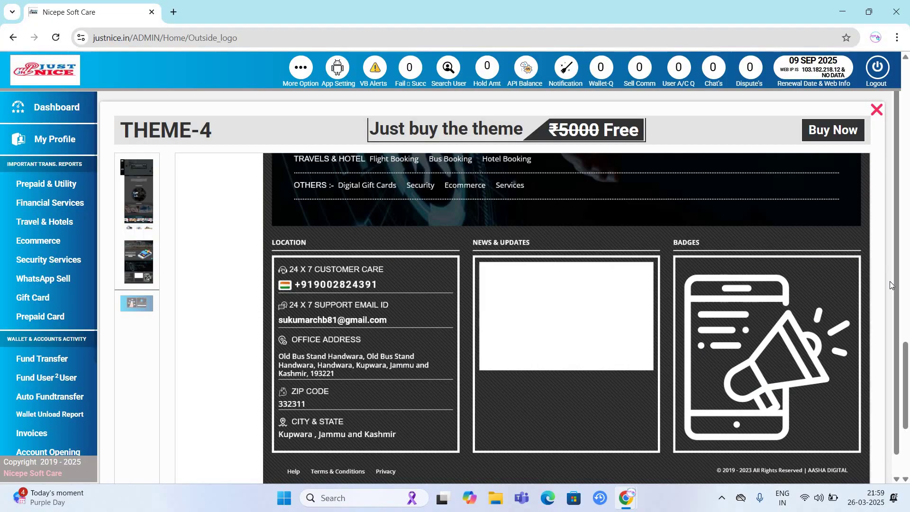
{"action": "scroll", "coordinate": [891, 284], "scroll_direction": "down", "scroll_amount": 1}
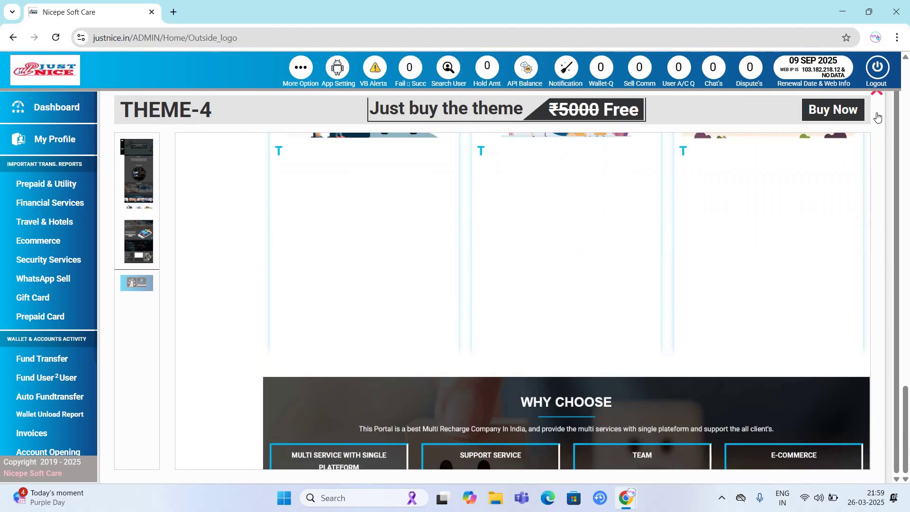
{"action": "scroll", "coordinate": [539, 352], "scroll_direction": "up", "scroll_amount": 1}
{"action": "key", "text": "Escape"}
- Preview the Theme-7 front website design and close it
{"action": "scroll", "coordinate": [632, 268], "scroll_direction": "up", "scroll_amount": 9}
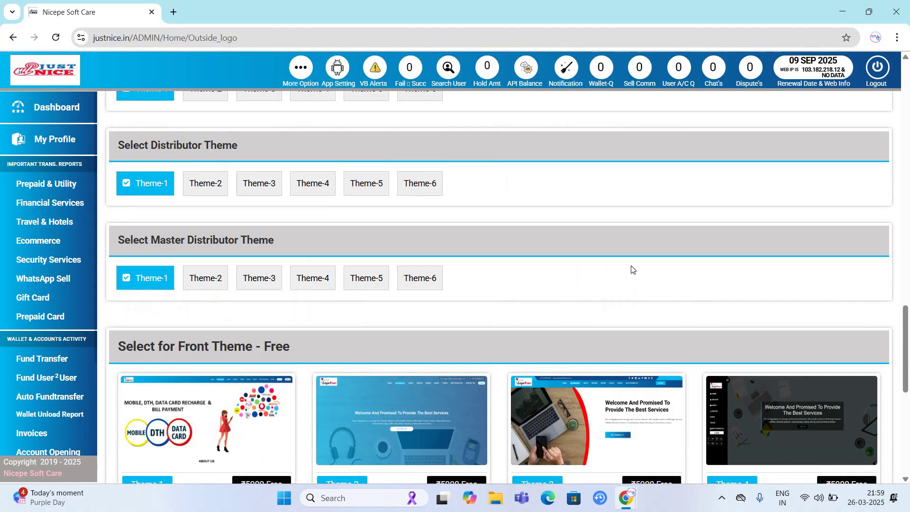
{"action": "scroll", "coordinate": [631, 267], "scroll_direction": "down", "scroll_amount": 5}
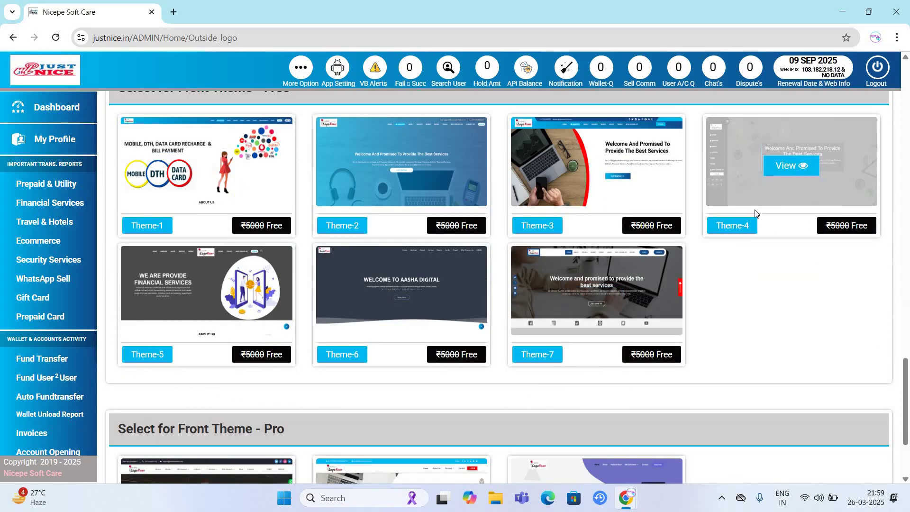
{"action": "scroll", "coordinate": [757, 288], "scroll_direction": "up", "scroll_amount": 3}
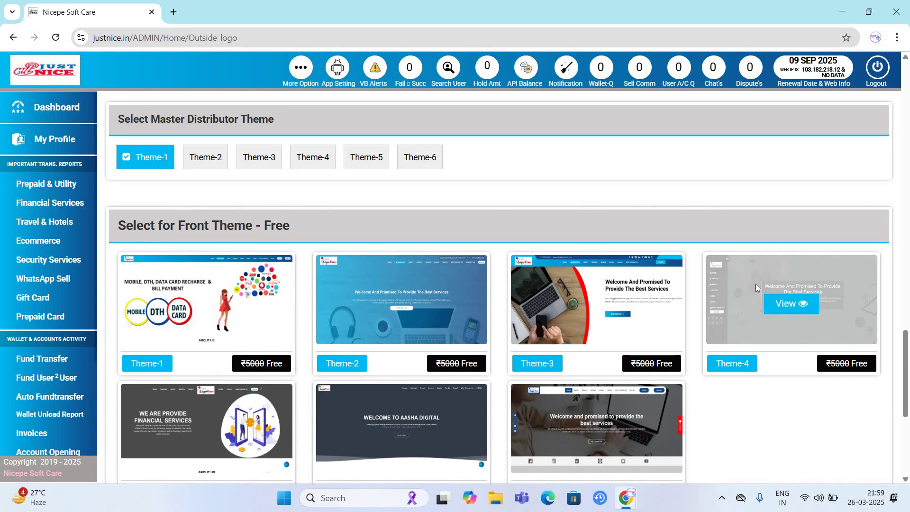
{"action": "scroll", "coordinate": [756, 284], "scroll_direction": "down", "scroll_amount": 2}
{"action": "scroll", "coordinate": [710, 293], "scroll_direction": "down", "scroll_amount": 1}
{"action": "scroll", "coordinate": [440, 314], "scroll_direction": "down", "scroll_amount": 3}
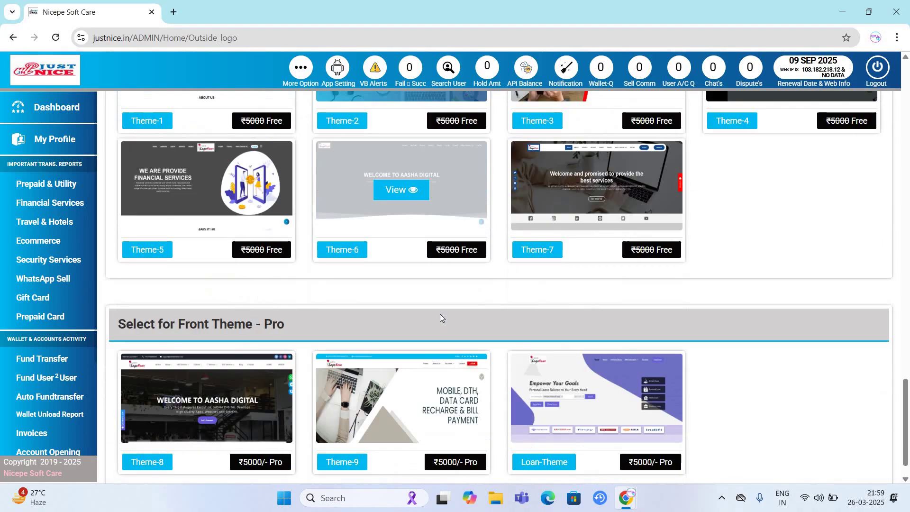
{"action": "scroll", "coordinate": [532, 272], "scroll_direction": "up", "scroll_amount": 3}
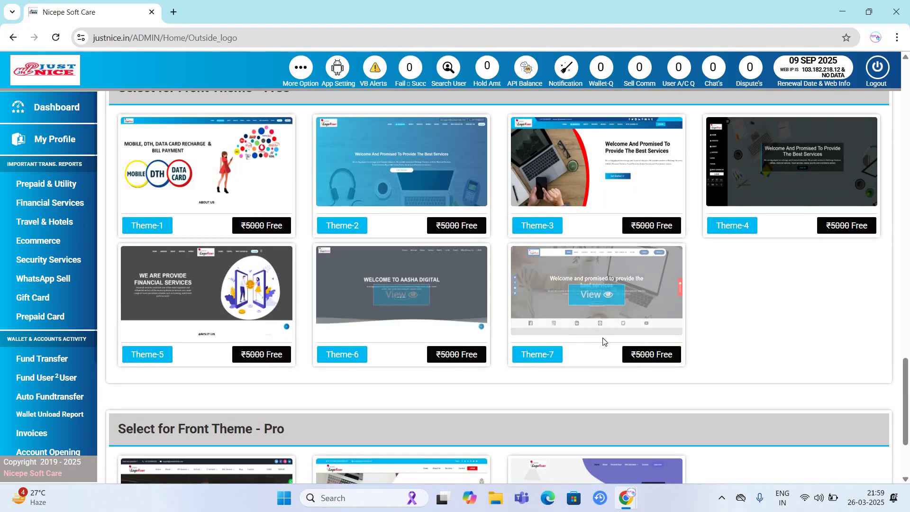
{"action": "left_click", "coordinate": [597, 290]}
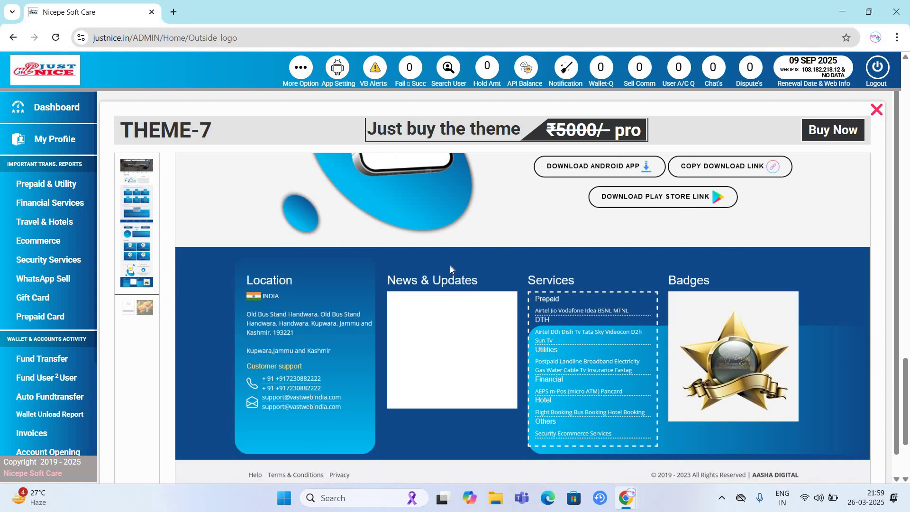
{"action": "key", "text": "Escape"}
- Scroll back up to the Select Admin Theme and retailer theme choices
{"action": "scroll", "coordinate": [407, 278], "scroll_direction": "up", "scroll_amount": 10}
{"action": "scroll", "coordinate": [408, 277], "scroll_direction": "down", "scroll_amount": 6}
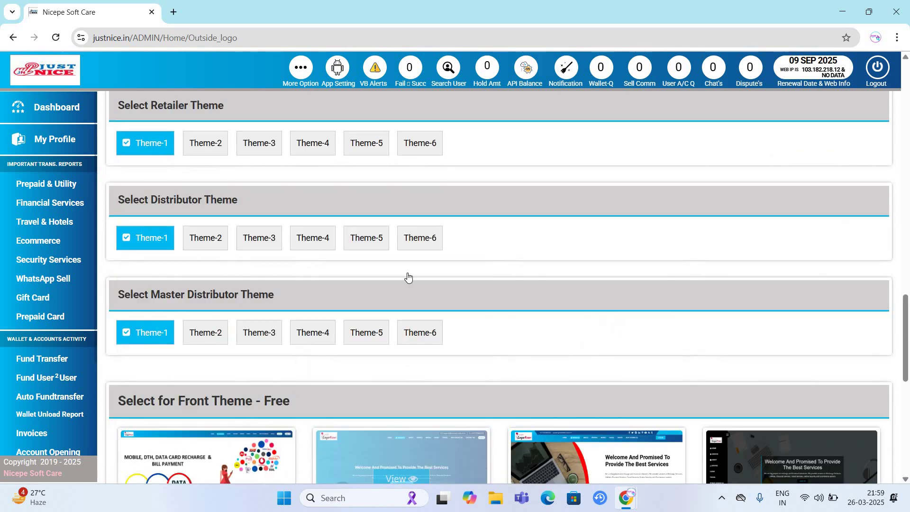
{"action": "scroll", "coordinate": [408, 278], "scroll_direction": "up", "scroll_amount": 1}
{"action": "scroll", "coordinate": [408, 277], "scroll_direction": "down", "scroll_amount": 10}
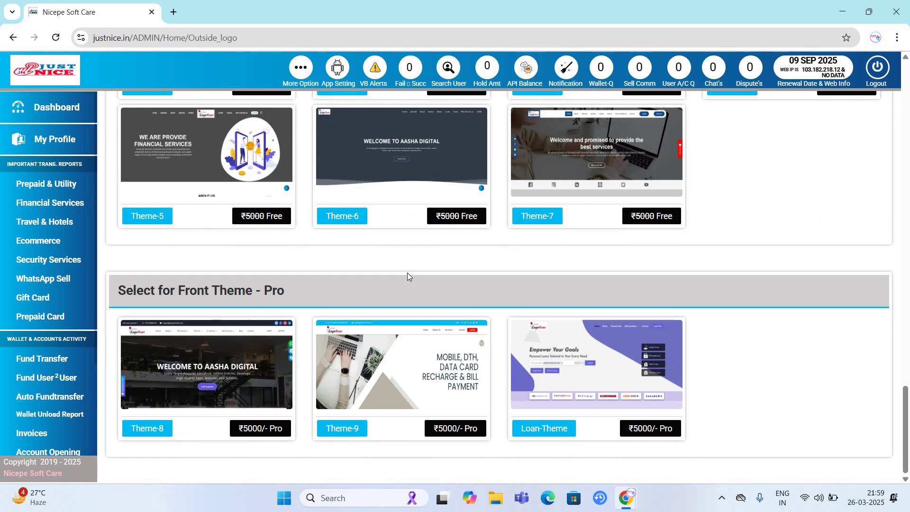
{"action": "scroll", "coordinate": [408, 276], "scroll_direction": "up", "scroll_amount": 15}
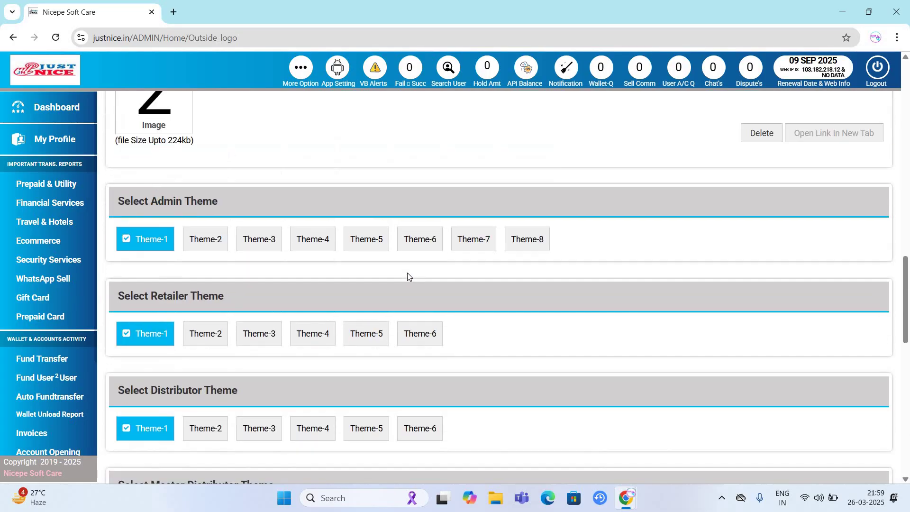
{"action": "scroll", "coordinate": [407, 274], "scroll_direction": "up", "scroll_amount": 1}
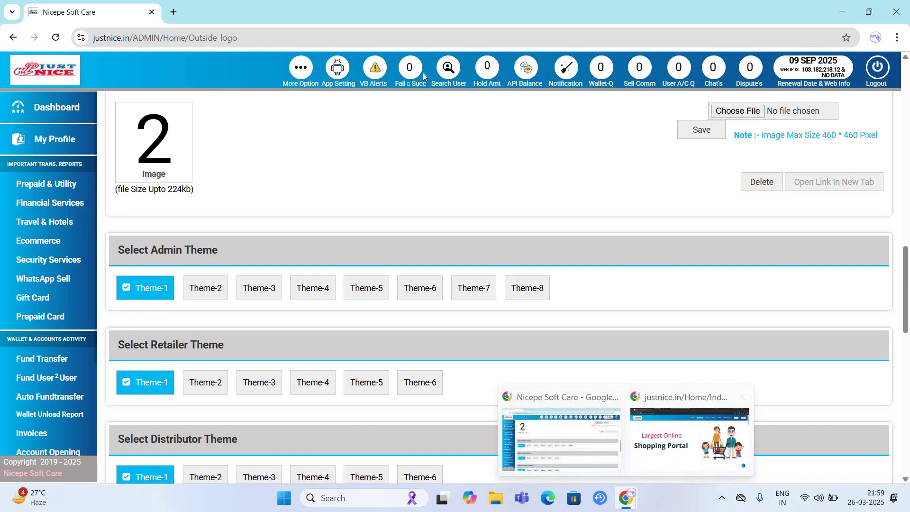
- In the incognito window, allow location and sign in to the retailer account with saved credentials
{"action": "left_click", "coordinate": [711, 429]}
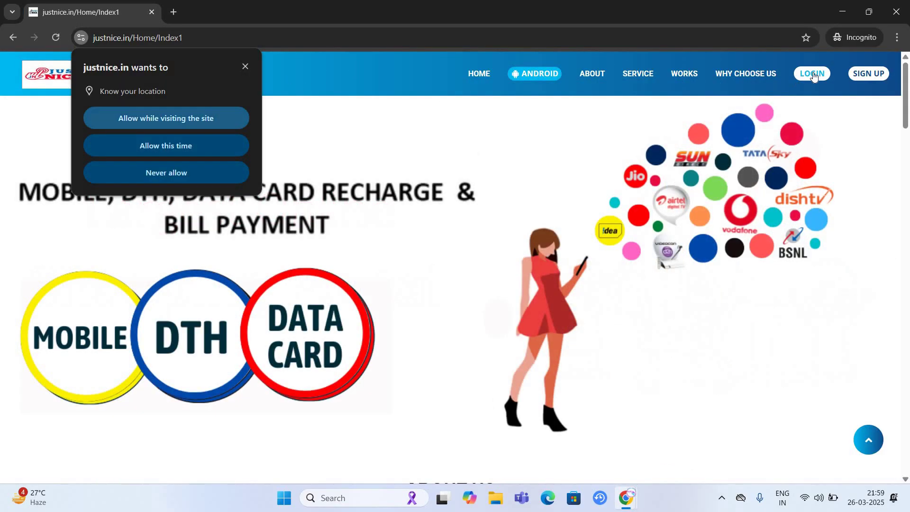
{"action": "left_click", "coordinate": [191, 127]}
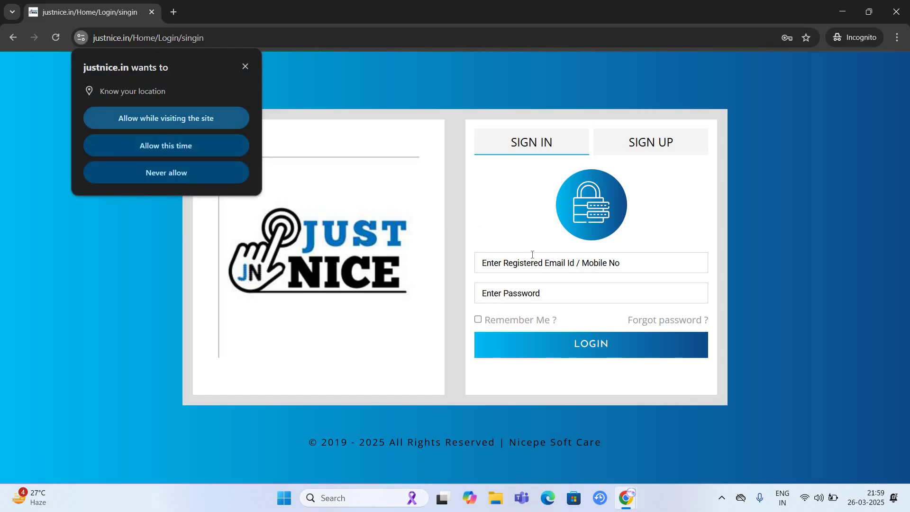
{"action": "key", "text": "Return"}
{"action": "left_click", "coordinate": [584, 263]}
{"action": "key", "text": "Down"}
{"action": "key", "text": "Return"}
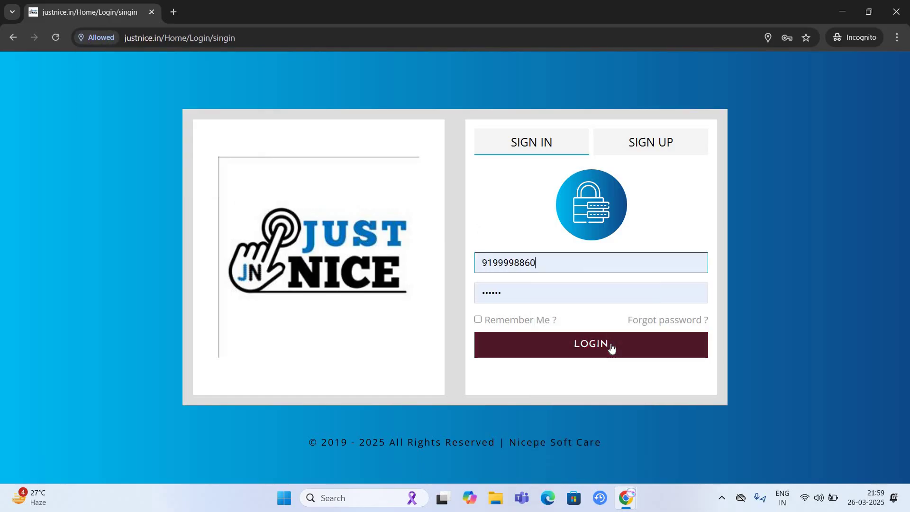
{"action": "left_click", "coordinate": [611, 344]}
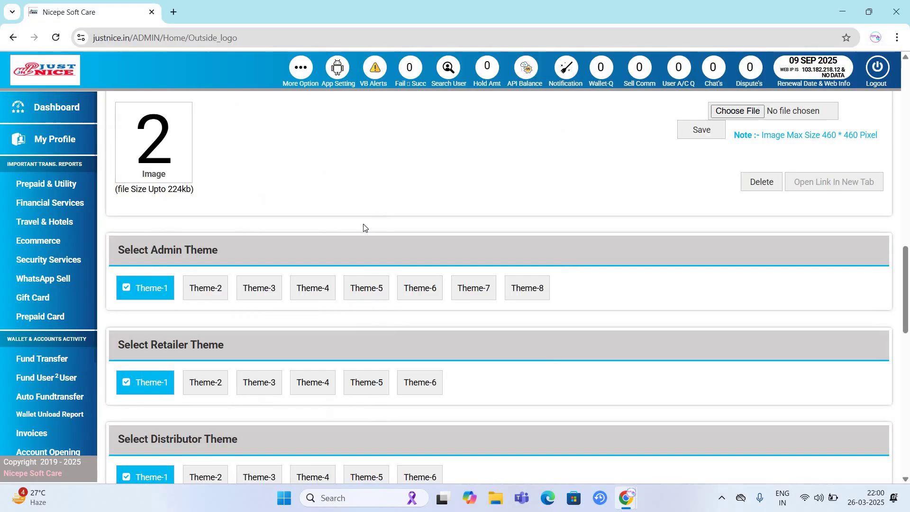
- Apply retailer Theme-2 and reload the retailer home to view it, including the Offers !! tab
{"action": "scroll", "coordinate": [364, 227], "scroll_direction": "down", "scroll_amount": 7}
{"action": "scroll", "coordinate": [340, 230], "scroll_direction": "up", "scroll_amount": 7}
{"action": "scroll", "coordinate": [323, 235], "scroll_direction": "down", "scroll_amount": 5}
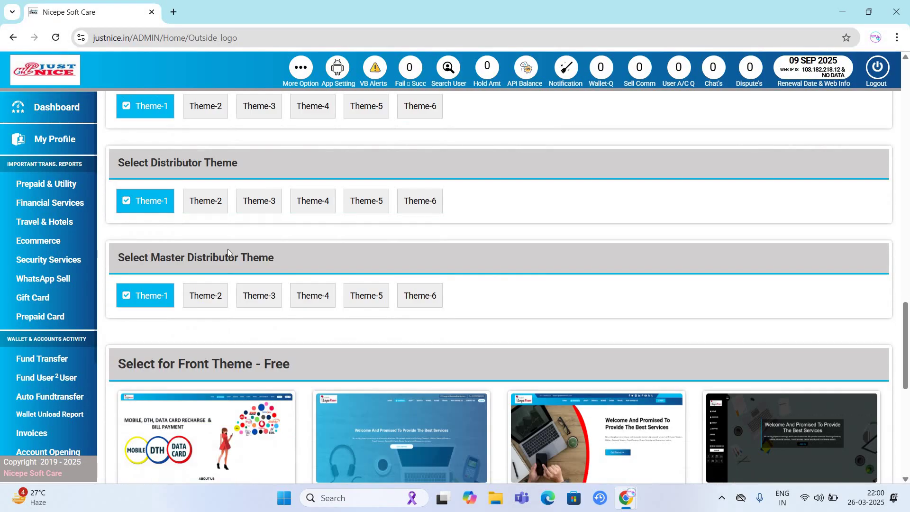
{"action": "scroll", "coordinate": [220, 410], "scroll_direction": "up", "scroll_amount": 3}
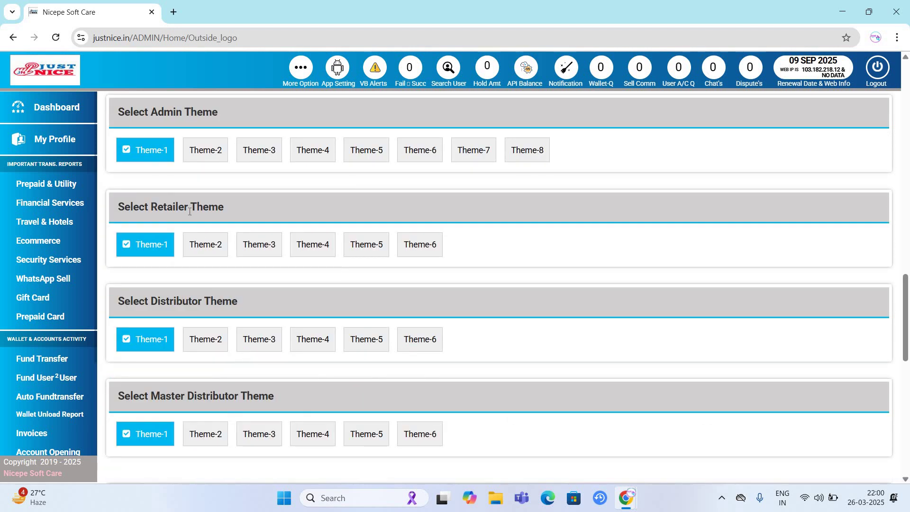
{"action": "triple_click", "coordinate": [252, 203]}
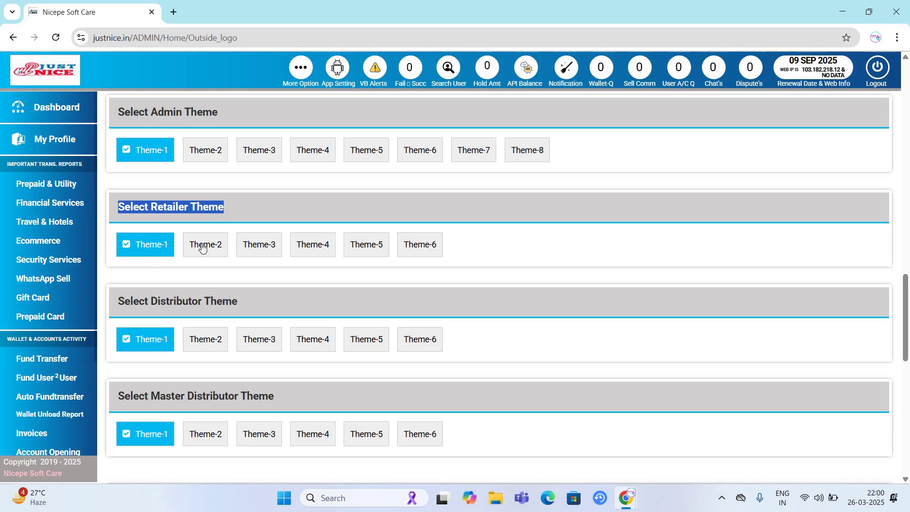
{"action": "left_click", "coordinate": [202, 247]}
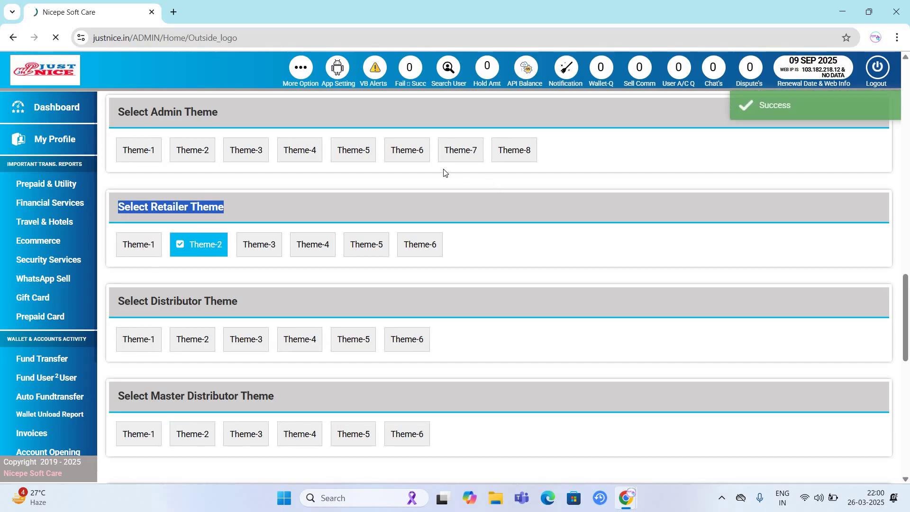
{"action": "key", "text": "alt+Tab"}
{"action": "key", "text": "F5"}
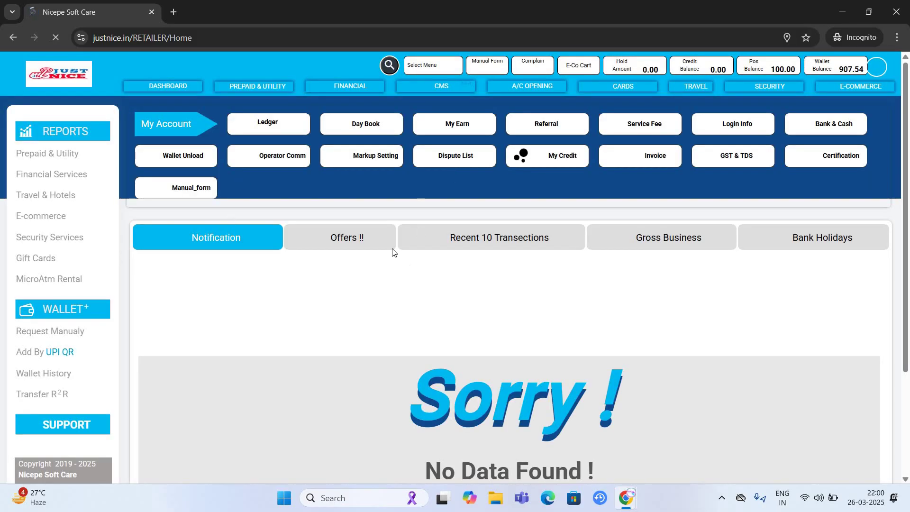
{"action": "left_click", "coordinate": [392, 253]}
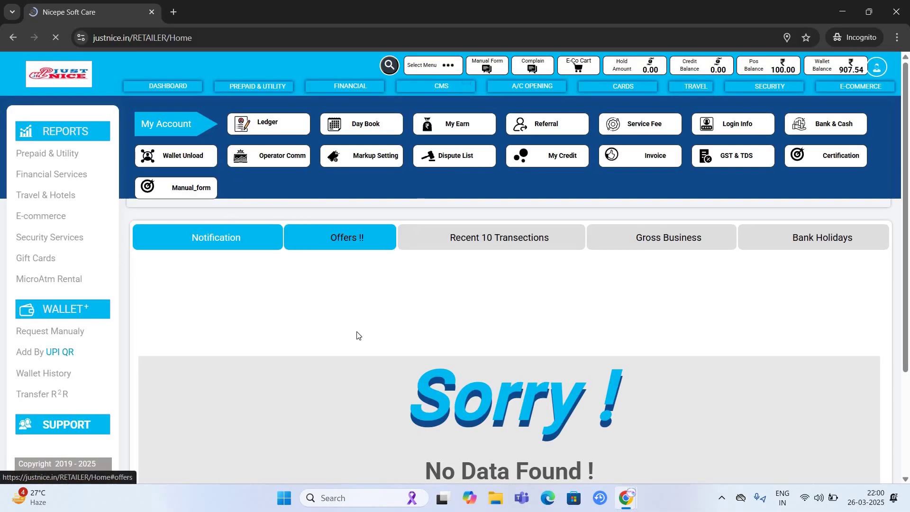
- Apply retailer Theme-3 and reload the retailer home page in the new design
{"action": "key", "text": "alt+Tab"}
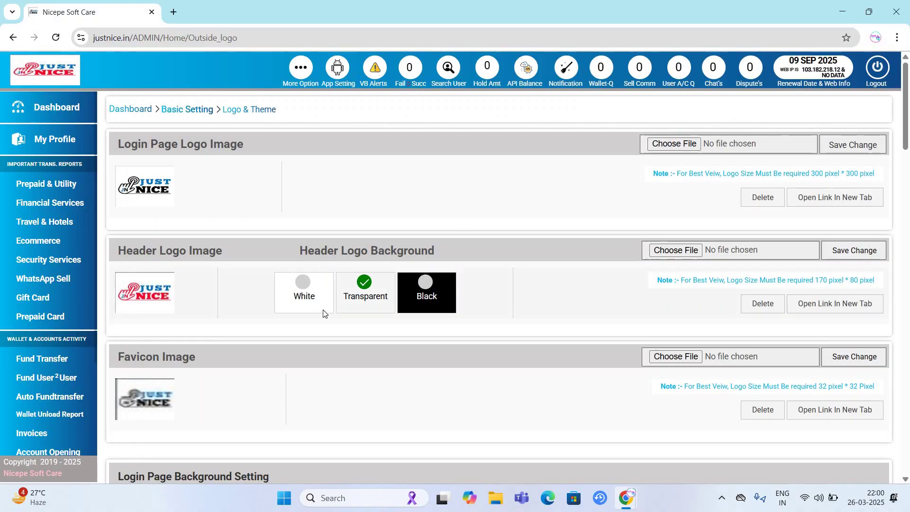
{"action": "scroll", "coordinate": [323, 313], "scroll_direction": "down", "scroll_amount": 18}
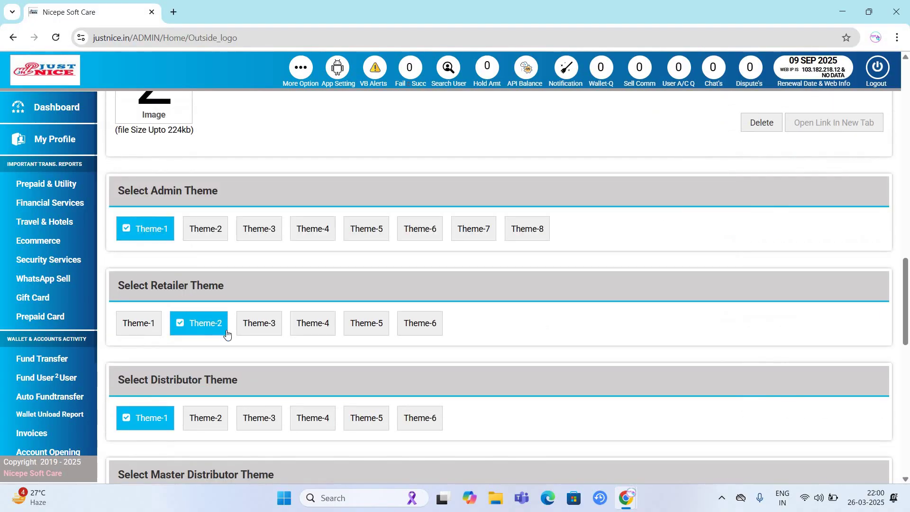
{"action": "left_click", "coordinate": [423, 238]}
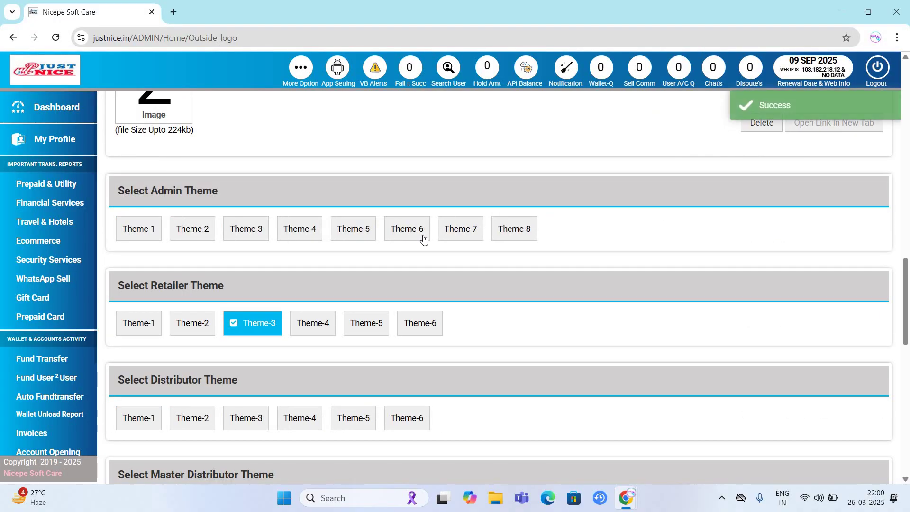
{"action": "key", "text": "alt+Tab"}
{"action": "key", "text": "F5"}
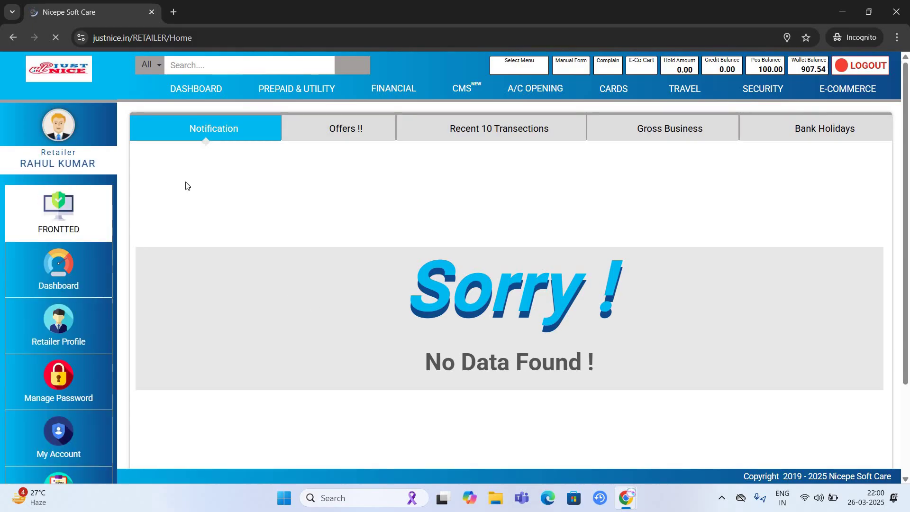
- Open the PREPAID & UTILITY recharge page, then the FINANCIAL money transfer page
{"action": "left_click", "coordinate": [311, 90]}
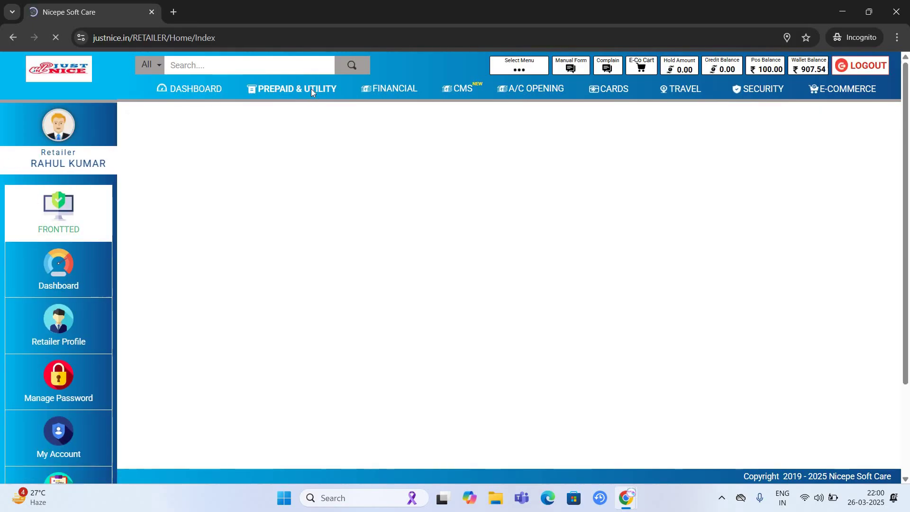
{"action": "scroll", "coordinate": [368, 281], "scroll_direction": "down", "scroll_amount": 1}
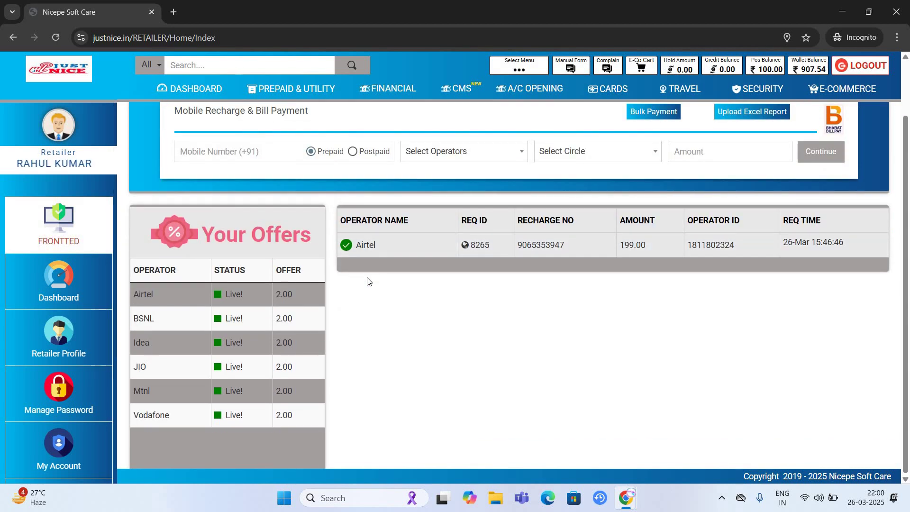
{"action": "scroll", "coordinate": [368, 282], "scroll_direction": "up", "scroll_amount": 1}
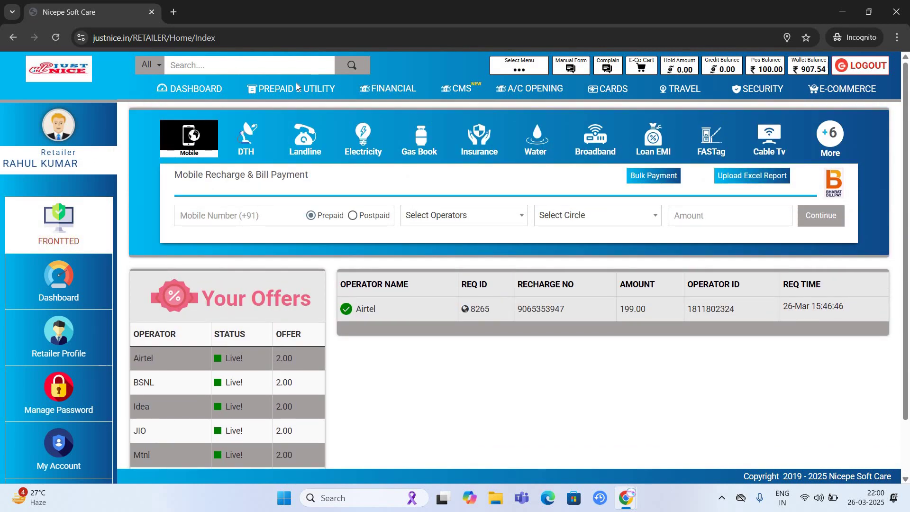
{"action": "left_click", "coordinate": [394, 88]}
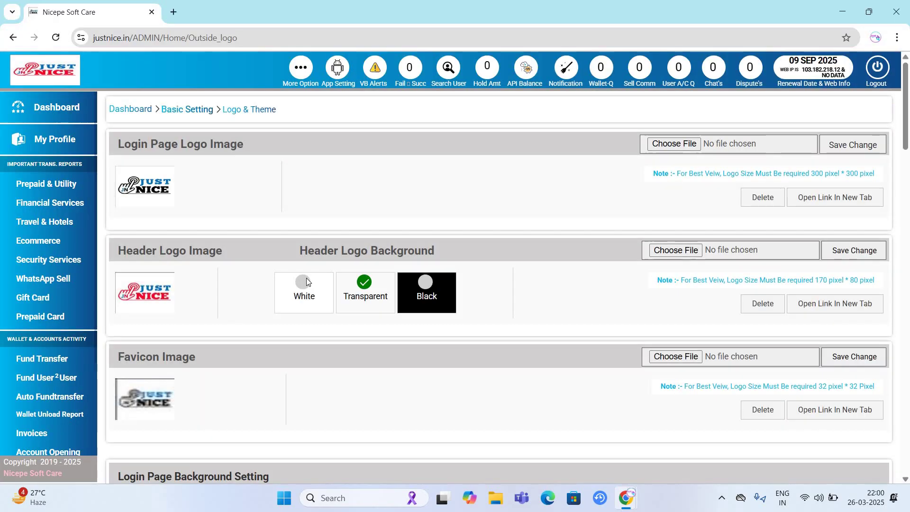
{"action": "scroll", "coordinate": [307, 280], "scroll_direction": "down", "scroll_amount": 20}
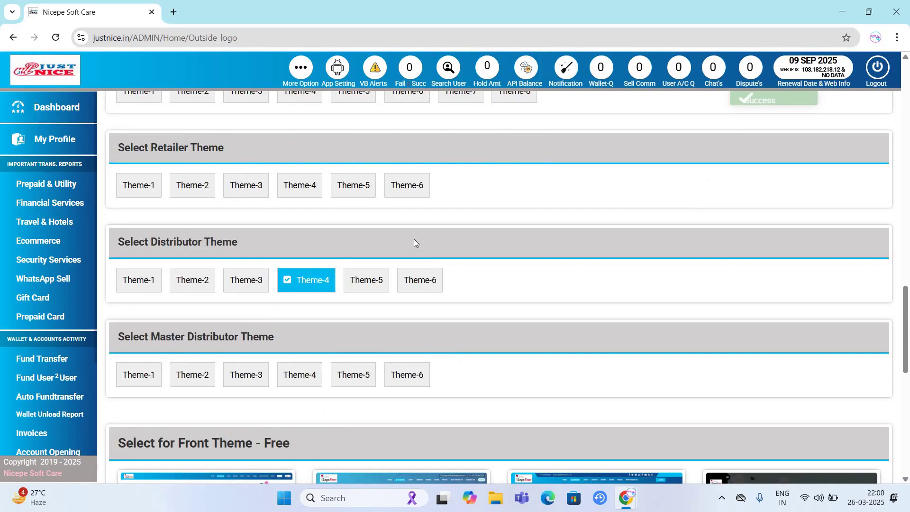
- Reload the money transfer page after the distributor Theme-4 change, then return to admin
{"action": "key", "text": "alt+Tab"}
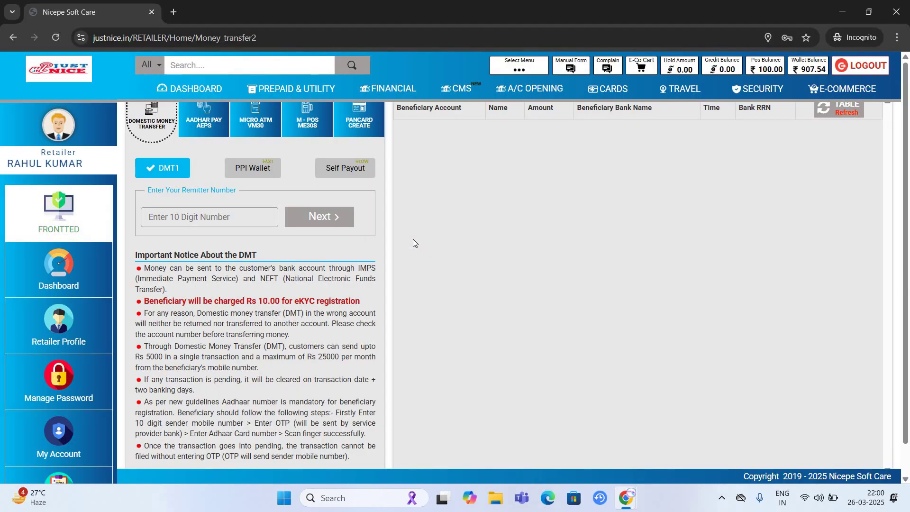
{"action": "key", "text": "F5"}
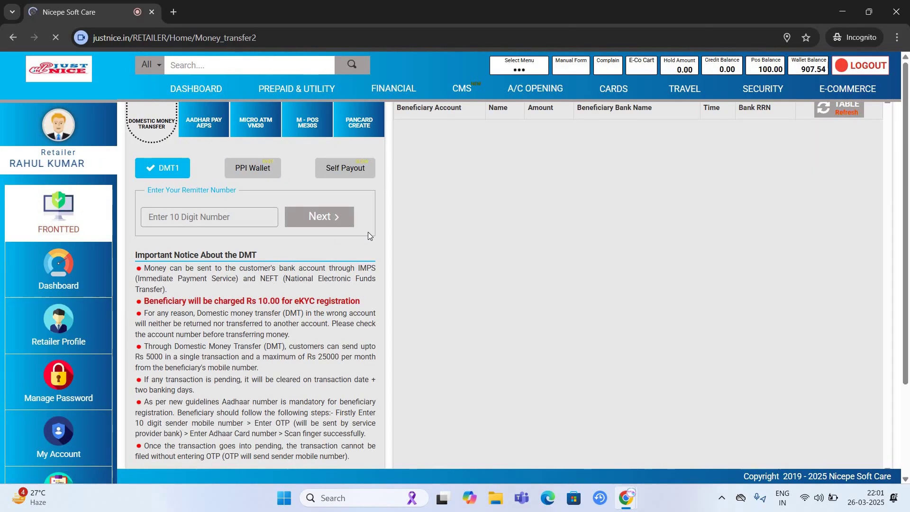
{"action": "key", "text": "alt+Tab"}
{"action": "scroll", "coordinate": [346, 318], "scroll_direction": "down", "scroll_amount": 7}
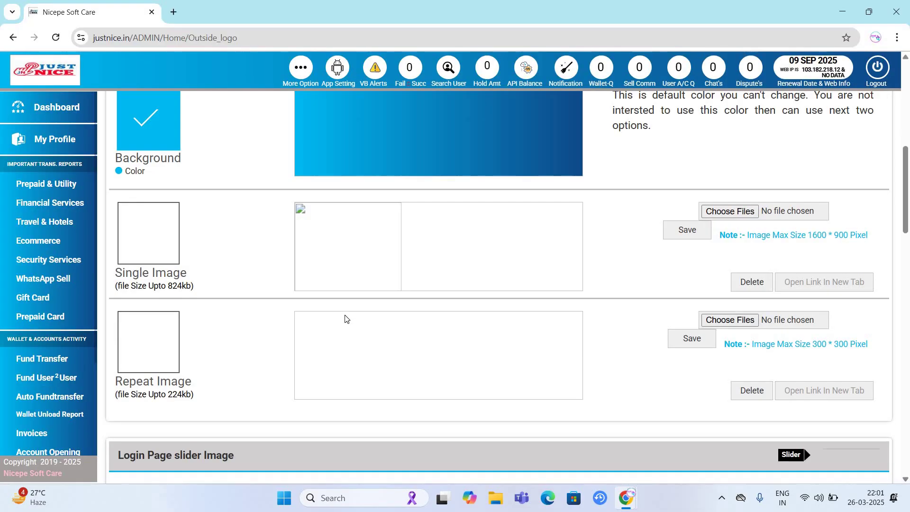
- Set the distributor theme to Theme-5 and reload the retailer page
{"action": "scroll", "coordinate": [376, 279], "scroll_direction": "down", "scroll_amount": 12}
{"action": "left_click", "coordinate": [376, 279]}
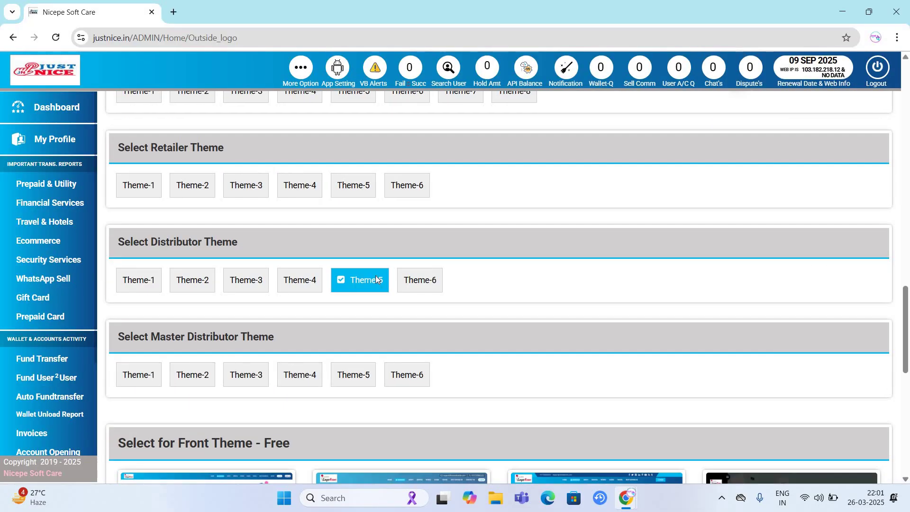
{"action": "key", "text": "alt+Tab"}
{"action": "key", "text": "F5"}
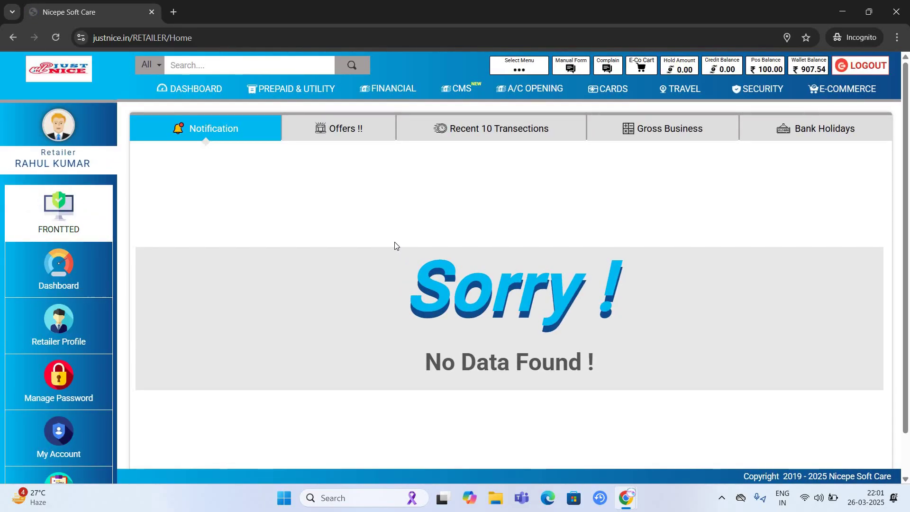
- Switch the distributor theme to Theme-6 and reload the retailer home page to check it
{"action": "key", "text": "alt+Tab"}
{"action": "scroll", "coordinate": [443, 321], "scroll_direction": "down", "scroll_amount": 15}
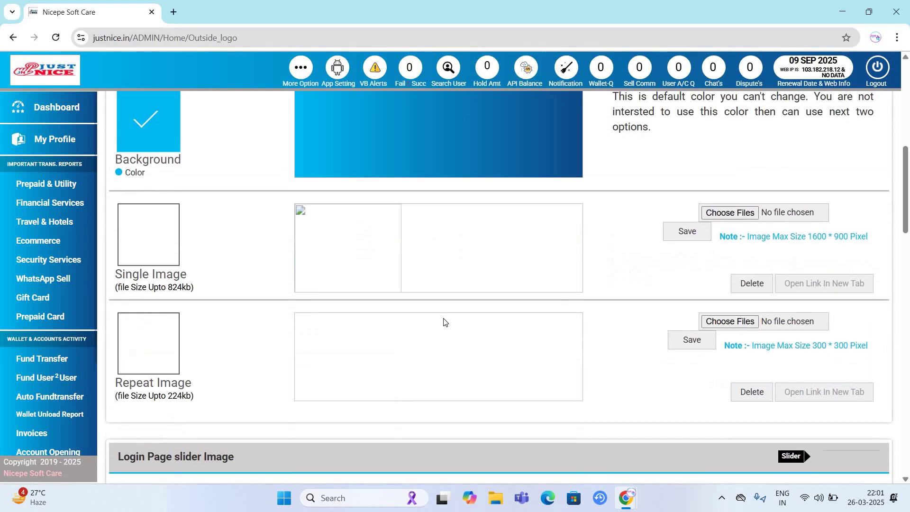
{"action": "scroll", "coordinate": [444, 321], "scroll_direction": "down", "scroll_amount": 12}
{"action": "left_click", "coordinate": [429, 141]}
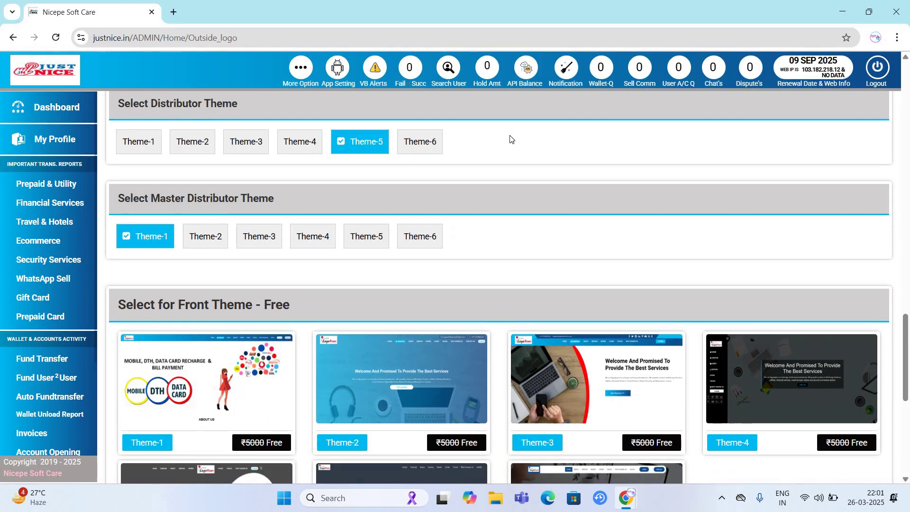
{"action": "key", "text": "alt+Tab"}
{"action": "key", "text": "F5"}
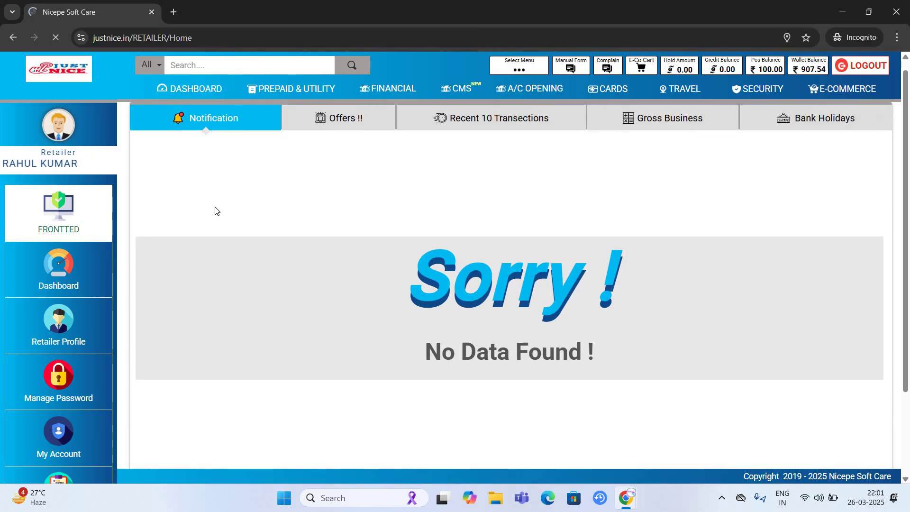
{"action": "key", "text": "alt+Tab"}
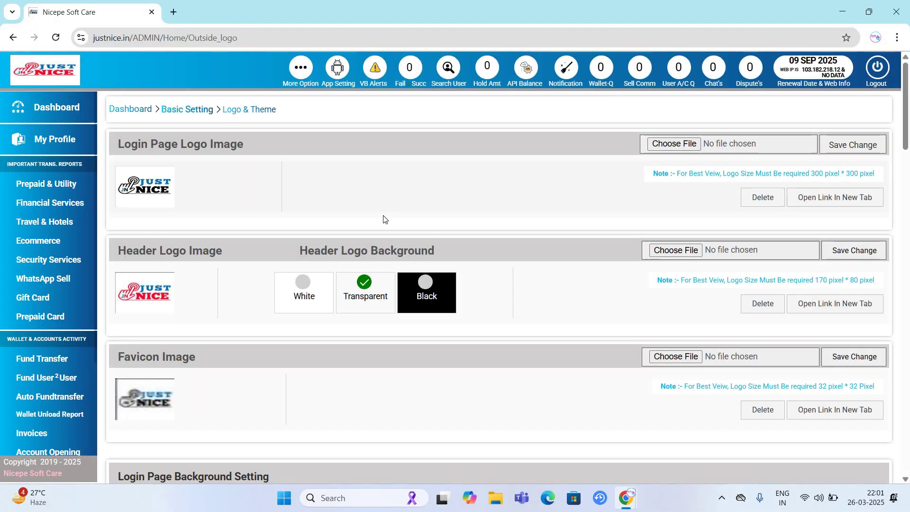
- Open the Retailers list from the admin dashboard
{"action": "scroll", "coordinate": [382, 220], "scroll_direction": "down", "scroll_amount": 15}
{"action": "scroll", "coordinate": [87, 164], "scroll_direction": "up", "scroll_amount": 3}
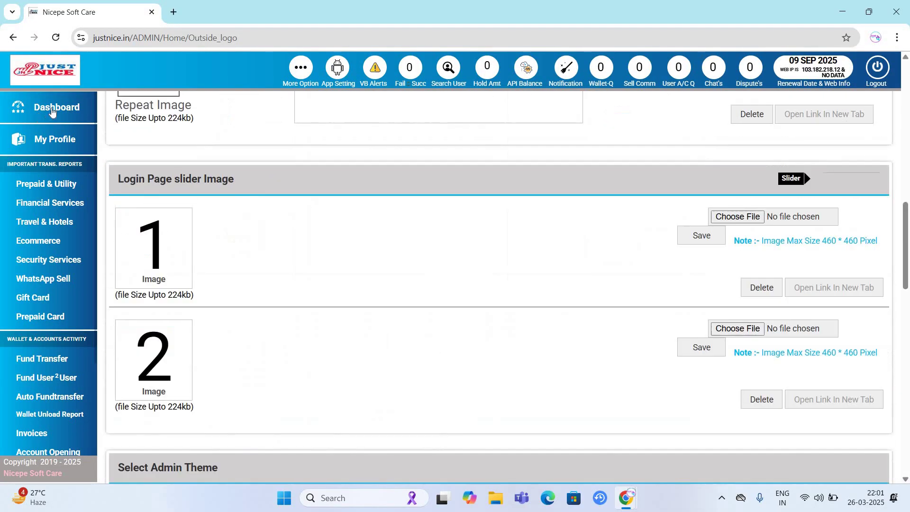
{"action": "left_click", "coordinate": [196, 146]}
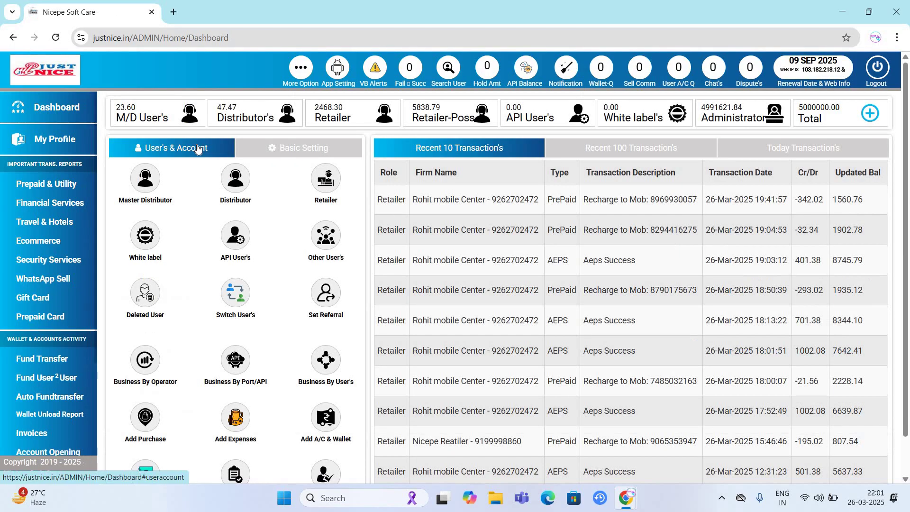
{"action": "left_click", "coordinate": [327, 180]}
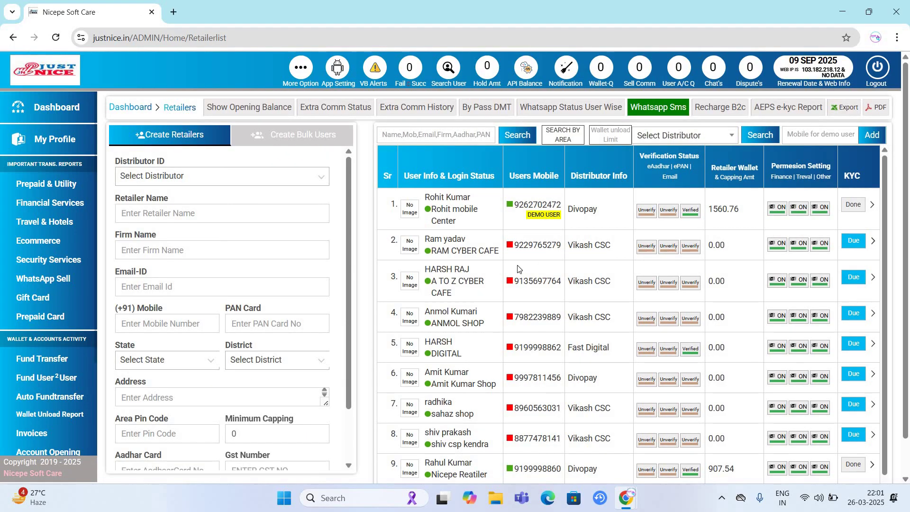
{"action": "scroll", "coordinate": [613, 234], "scroll_direction": "down", "scroll_amount": 1}
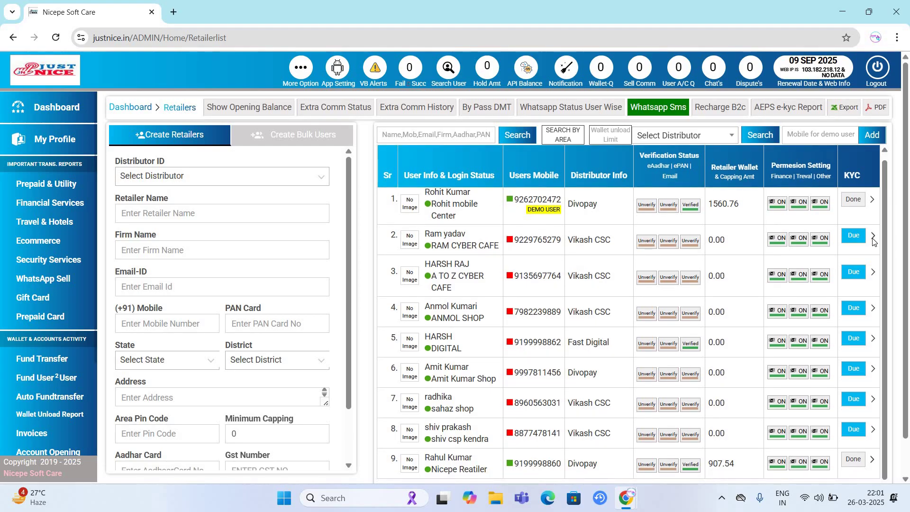
{"action": "left_click", "coordinate": [802, 232]}
{"action": "scroll", "coordinate": [789, 236], "scroll_direction": "down", "scroll_amount": 1}
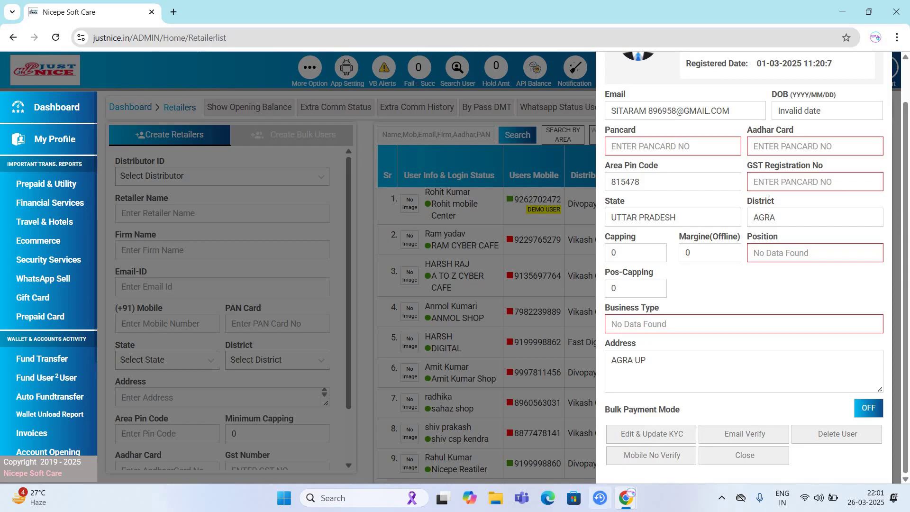
{"action": "left_click", "coordinate": [666, 435]}
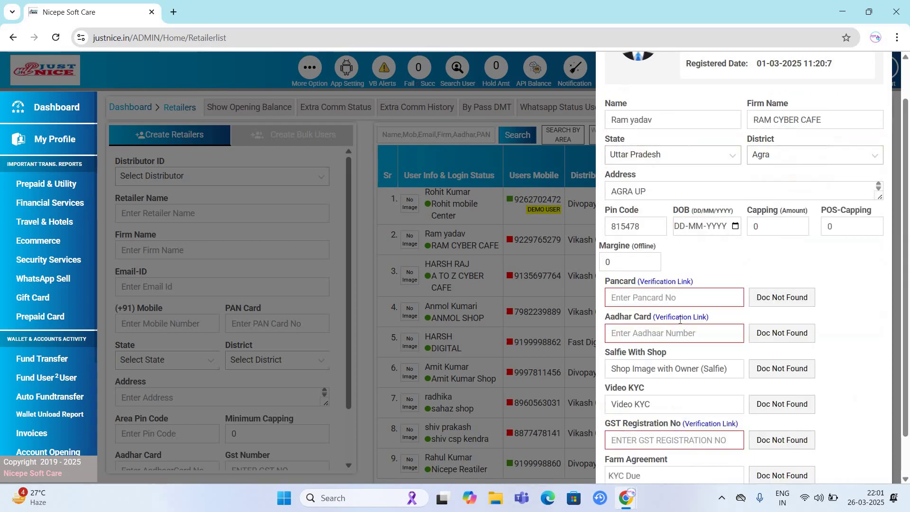
{"action": "scroll", "coordinate": [777, 245], "scroll_direction": "down", "scroll_amount": 1}
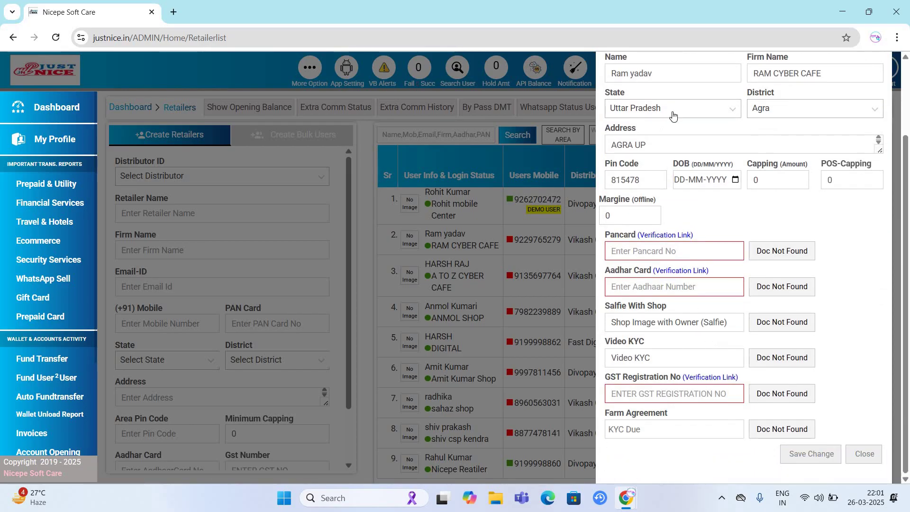
{"action": "key", "text": "Escape"}
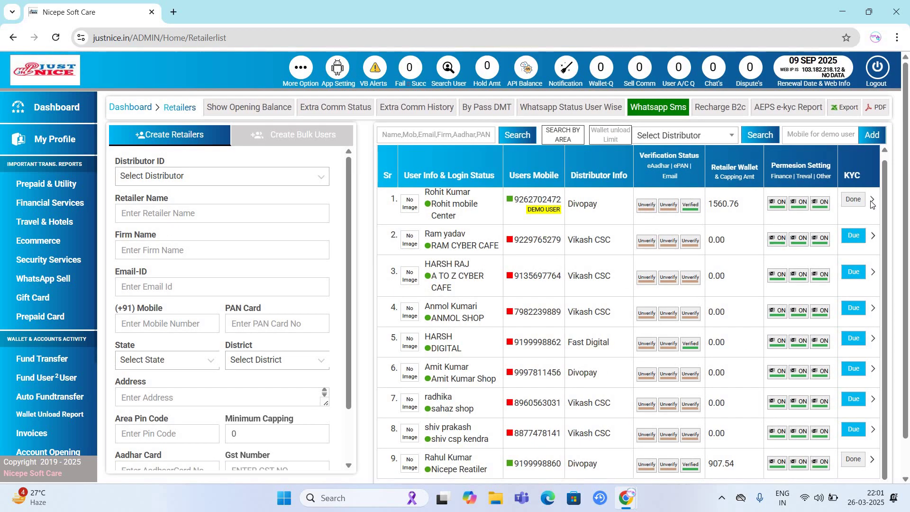
{"action": "left_click", "coordinate": [872, 200]}
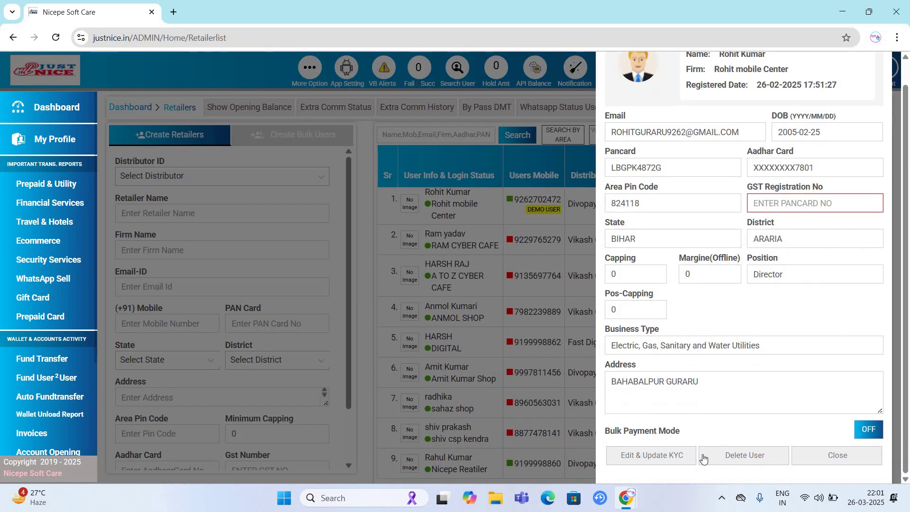
{"action": "scroll", "coordinate": [754, 286], "scroll_direction": "down", "scroll_amount": 2}
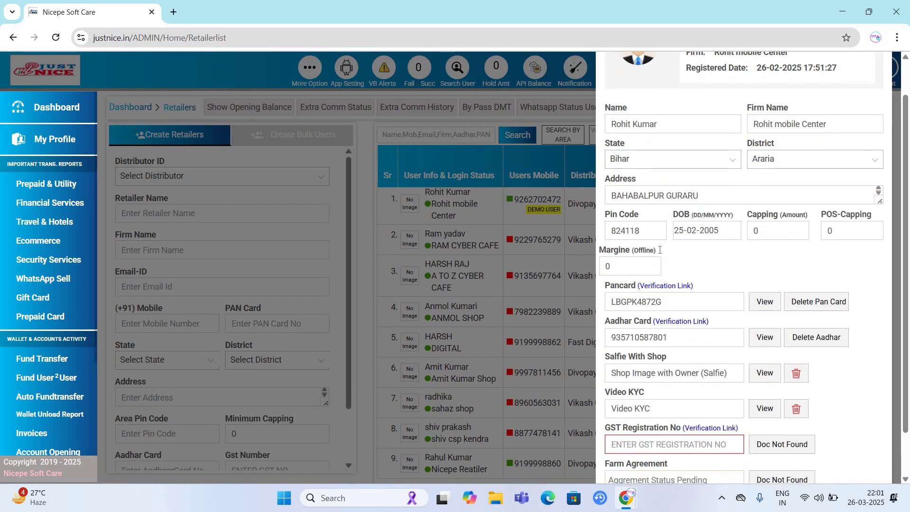
{"action": "left_click", "coordinate": [768, 251]}
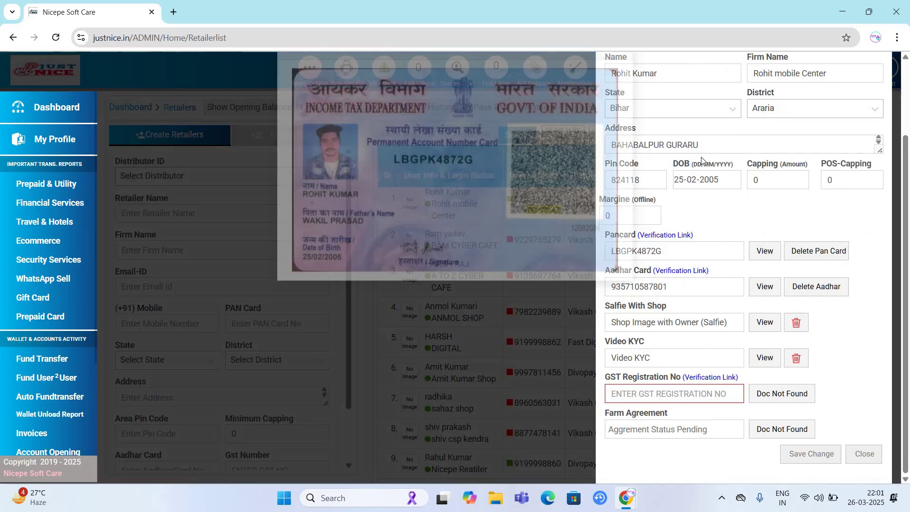
{"action": "left_click", "coordinate": [767, 296]}
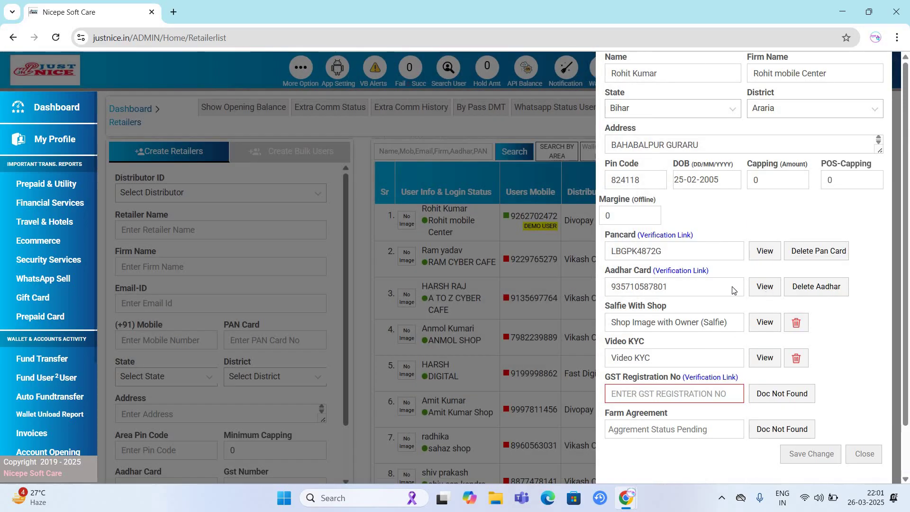
{"action": "left_click", "coordinate": [765, 289]}
{"action": "left_click", "coordinate": [756, 349]}
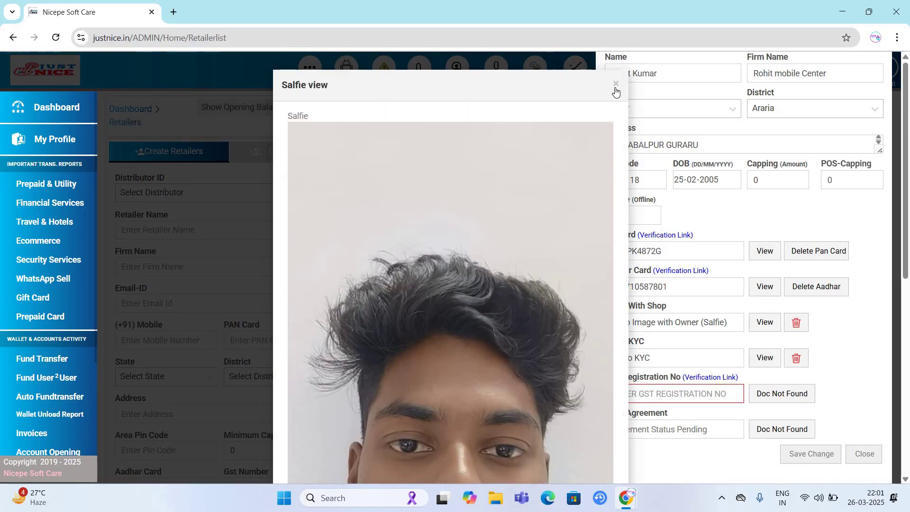
{"action": "left_click", "coordinate": [691, 327]}
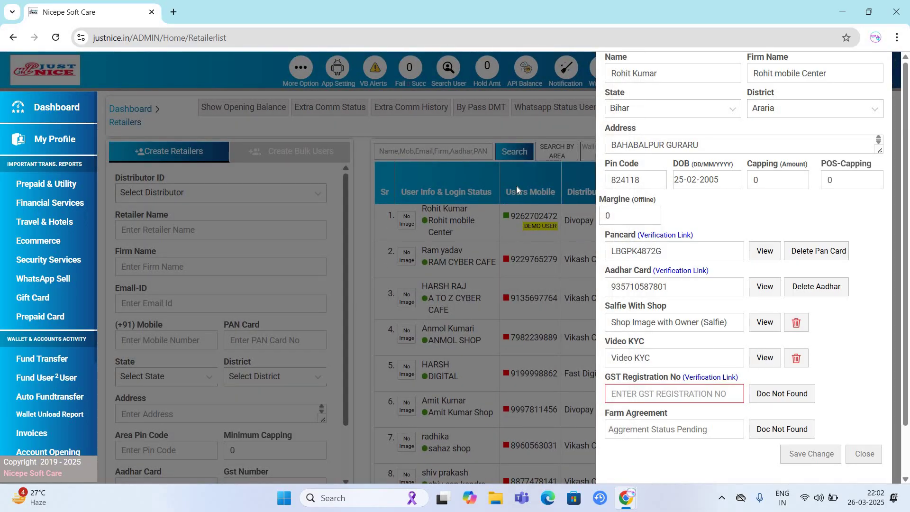
{"action": "left_click", "coordinate": [766, 357]}
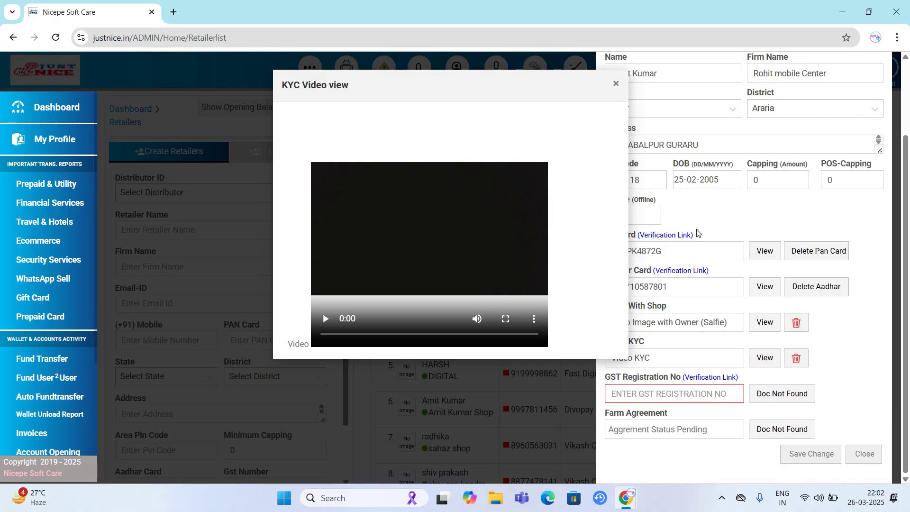
{"action": "left_click", "coordinate": [699, 266]}
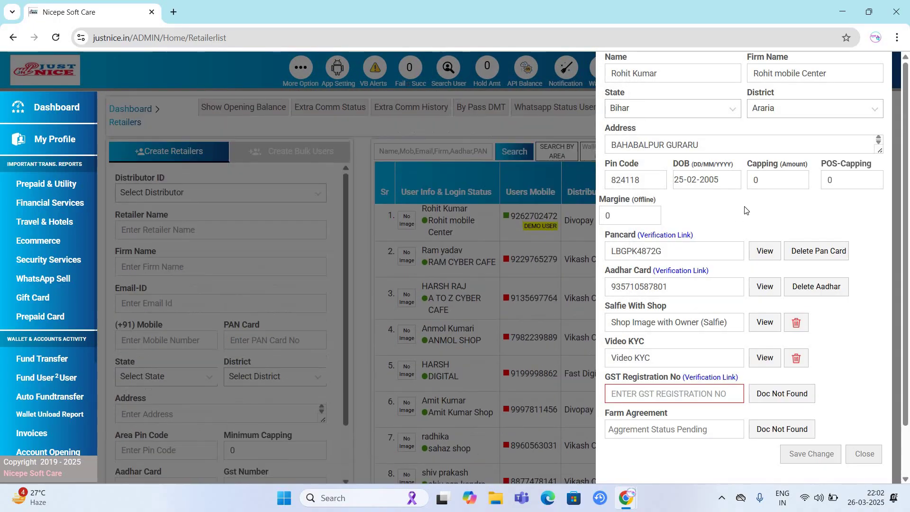
{"action": "left_click", "coordinate": [284, 258]}
{"action": "scroll", "coordinate": [332, 214], "scroll_direction": "down", "scroll_amount": 2}
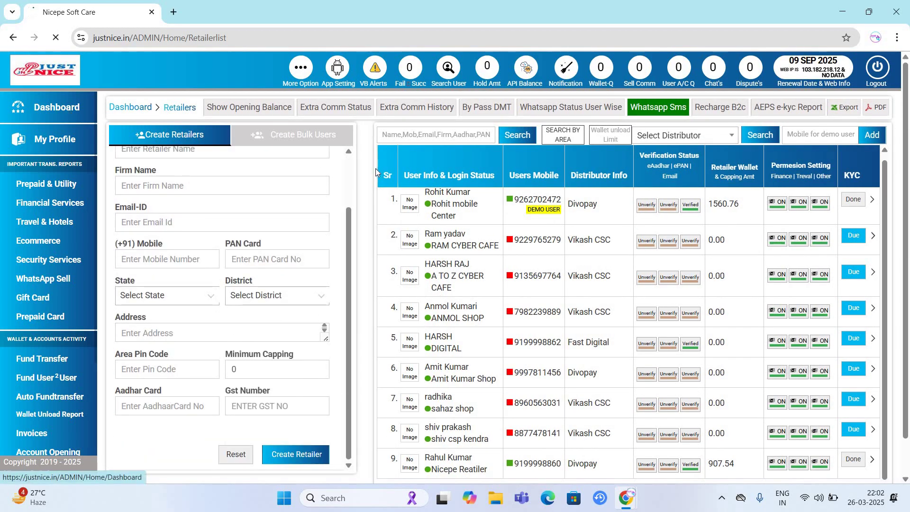
- Bring the retailer portal window forward and reload its dashboard
{"action": "scroll", "coordinate": [445, 222], "scroll_direction": "down", "scroll_amount": 1}
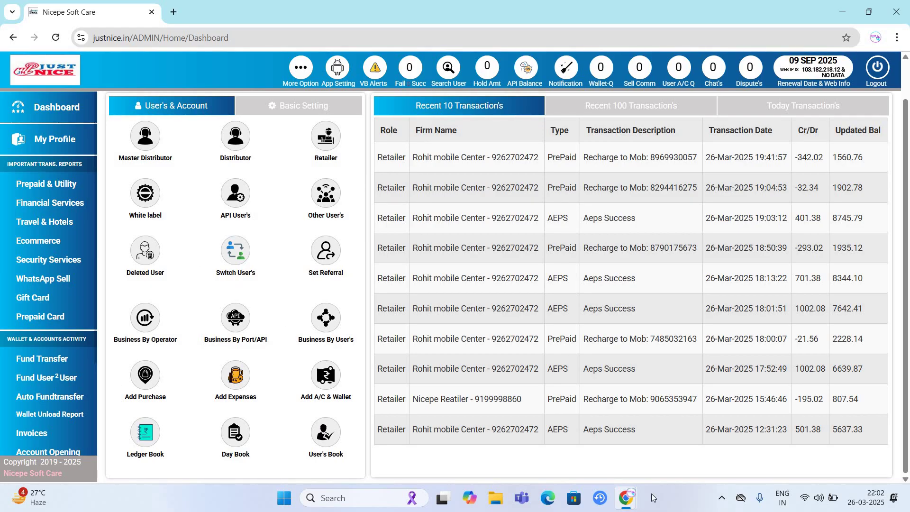
{"action": "mouse_move", "coordinate": [627, 497]}
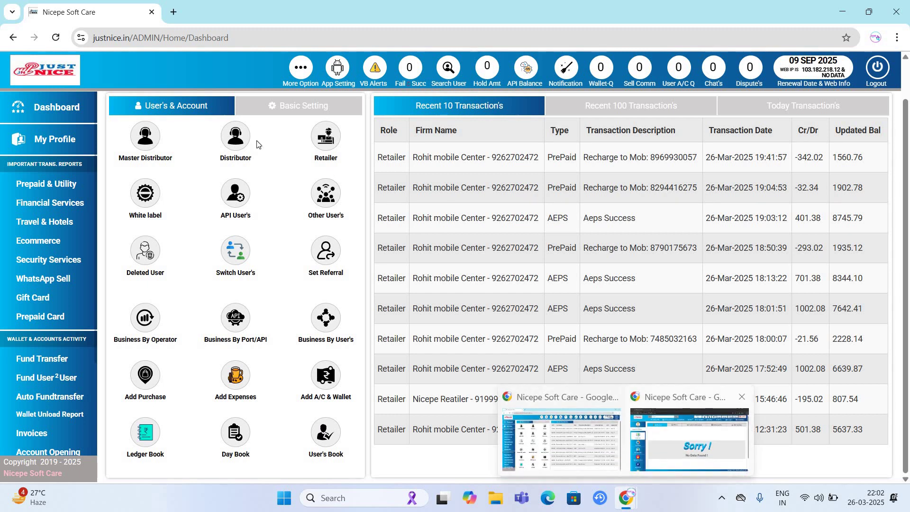
{"action": "left_click", "coordinate": [806, 436]}
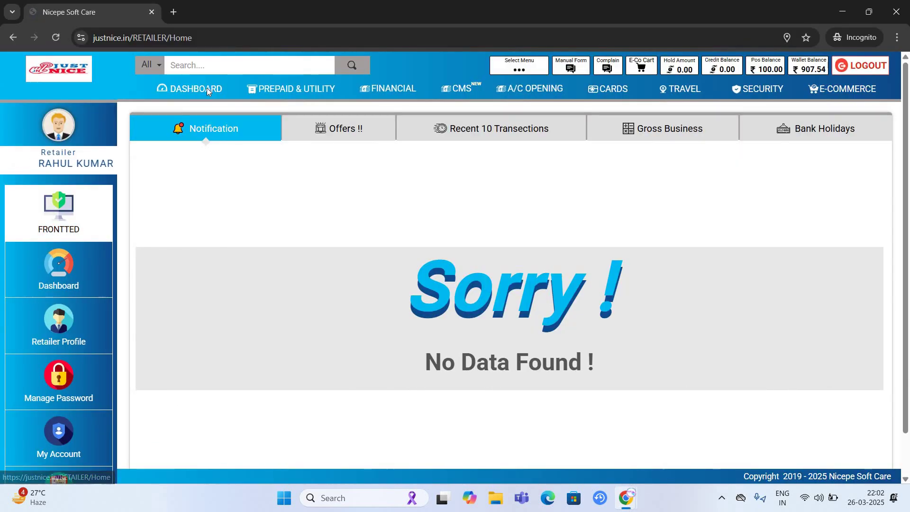
{"action": "left_click", "coordinate": [195, 86]}
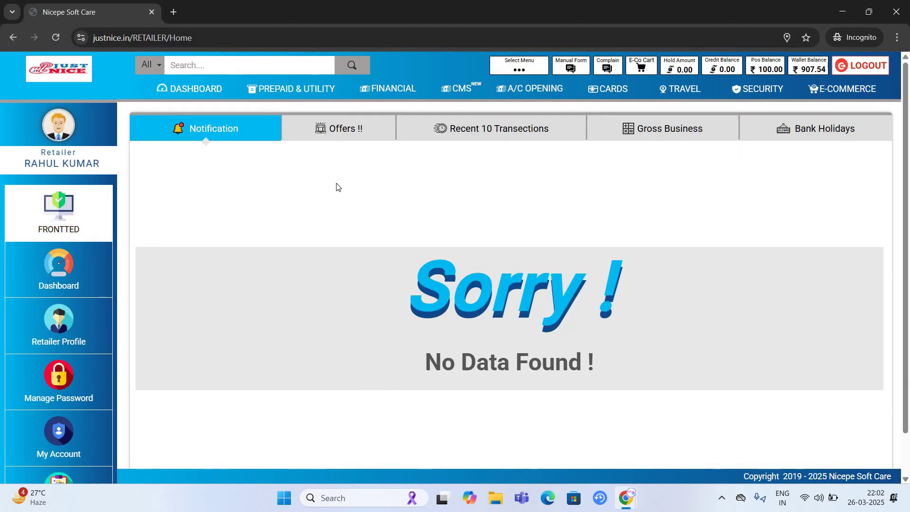
{"action": "key", "text": "alt+Tab"}
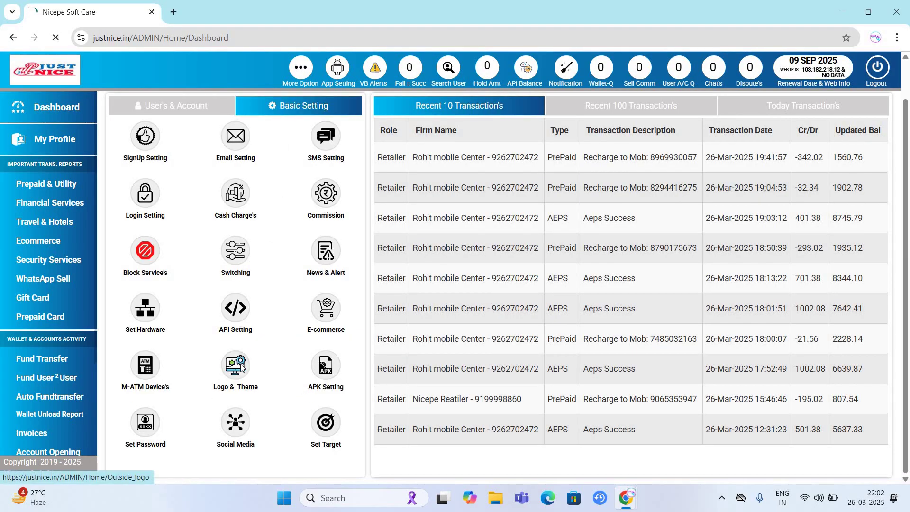
- Open Logo & Theme settings and set the retailer theme back to Theme-1
{"action": "left_click", "coordinate": [237, 368]}
{"action": "scroll", "coordinate": [272, 318], "scroll_direction": "down", "scroll_amount": 15}
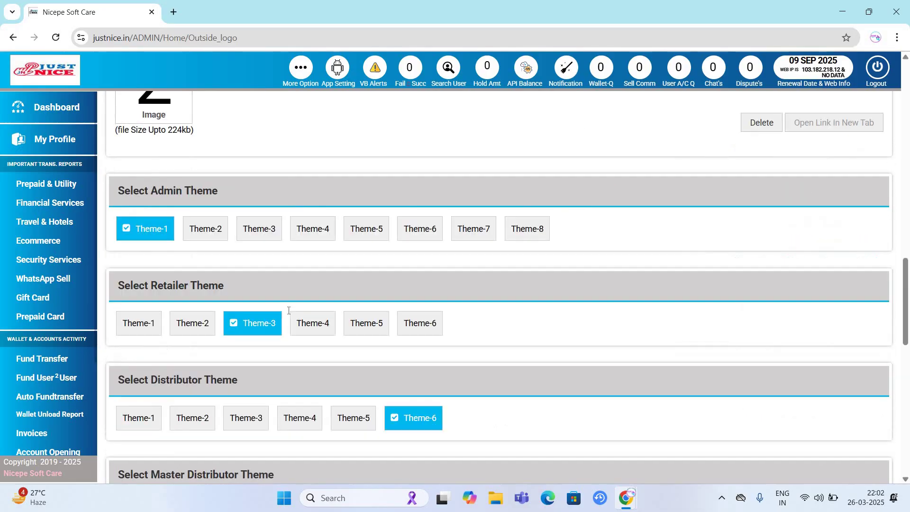
{"action": "scroll", "coordinate": [373, 294], "scroll_direction": "up", "scroll_amount": 5}
{"action": "scroll", "coordinate": [191, 263], "scroll_direction": "down", "scroll_amount": 3}
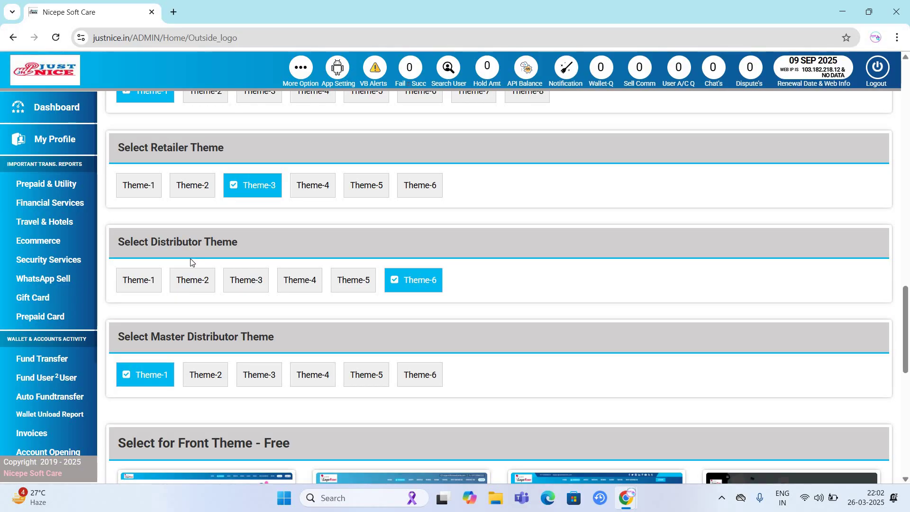
{"action": "scroll", "coordinate": [267, 295], "scroll_direction": "up", "scroll_amount": 3}
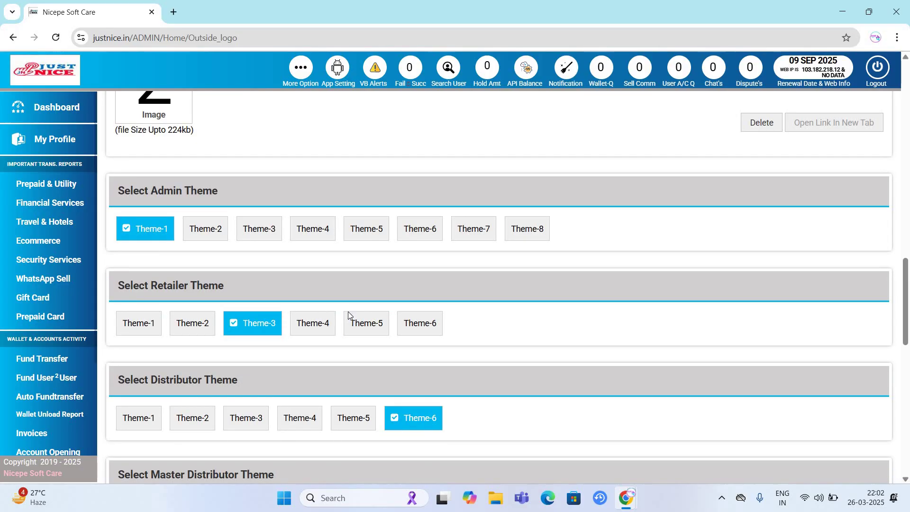
{"action": "scroll", "coordinate": [331, 190], "scroll_direction": "down", "scroll_amount": 3}
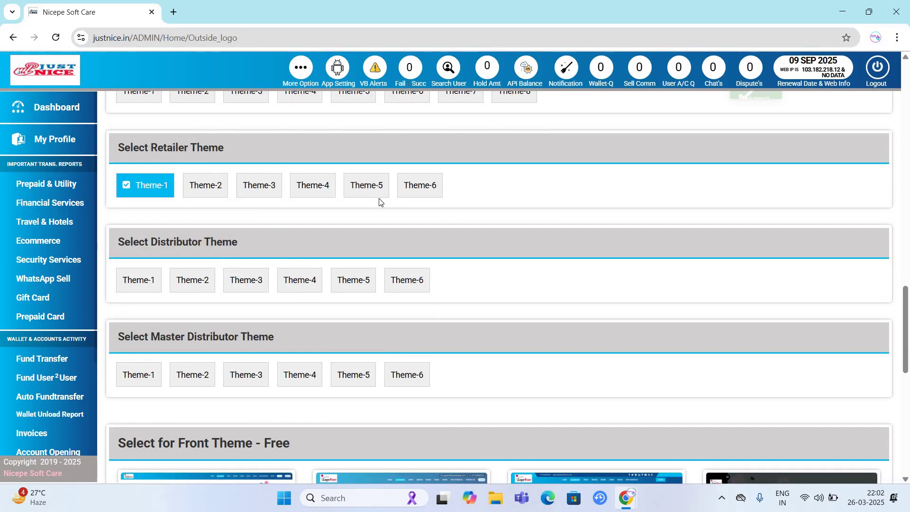
- Reload the retailer panel, open Mobile recharge and enter the customer's mobile number
{"action": "key", "text": "alt+Tab"}
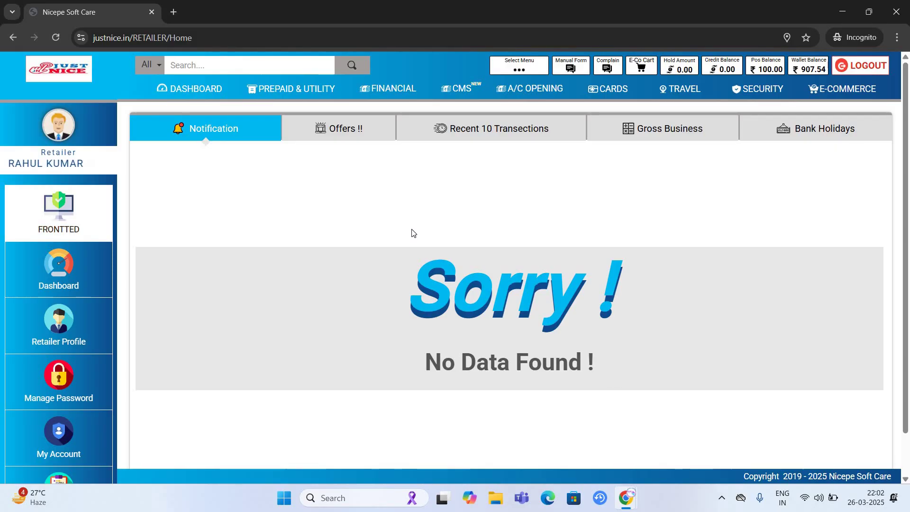
{"action": "key", "text": "F5"}
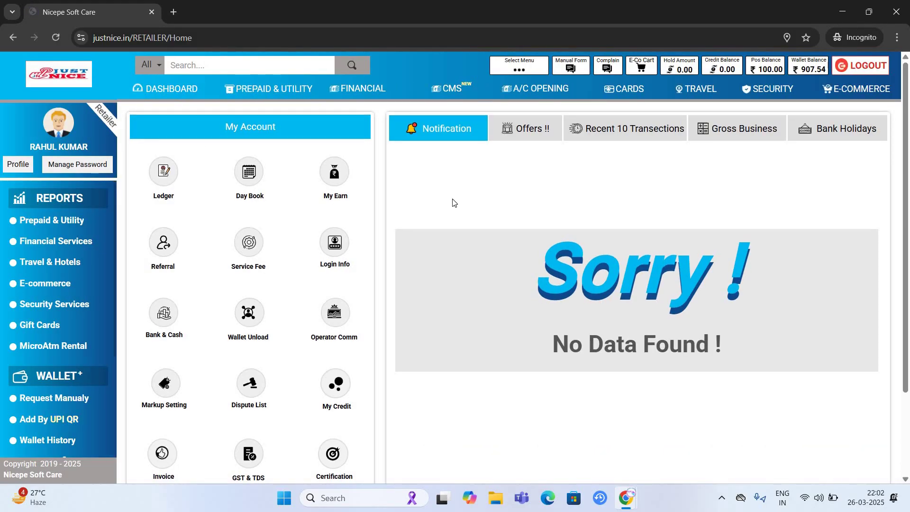
{"action": "left_click", "coordinate": [291, 90]}
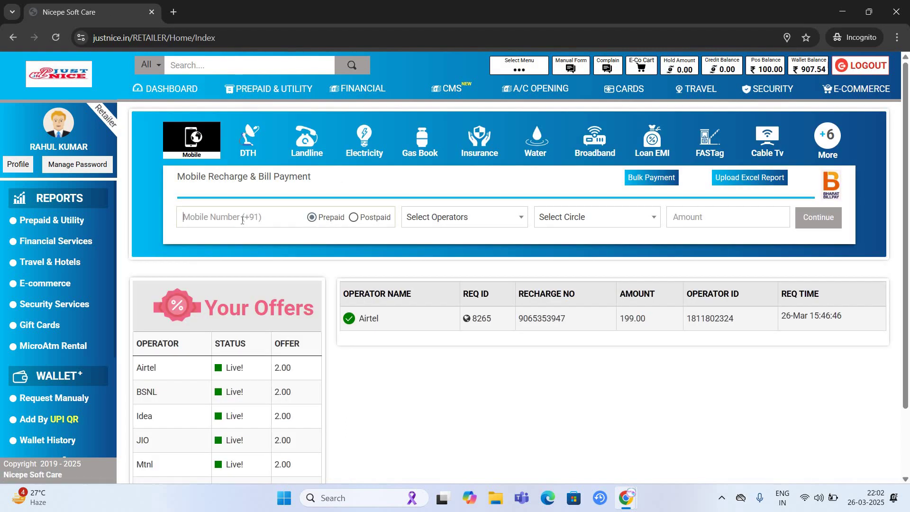
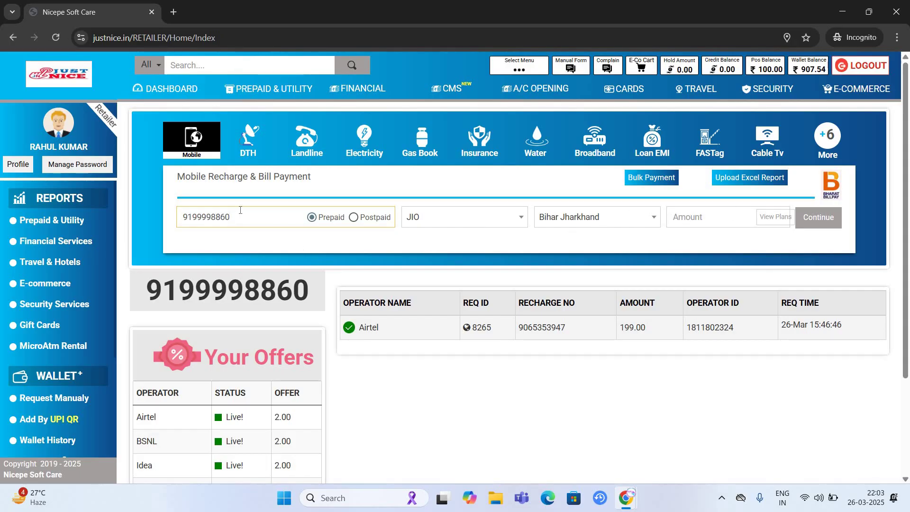
{"action": "double_click", "coordinate": [224, 221]}
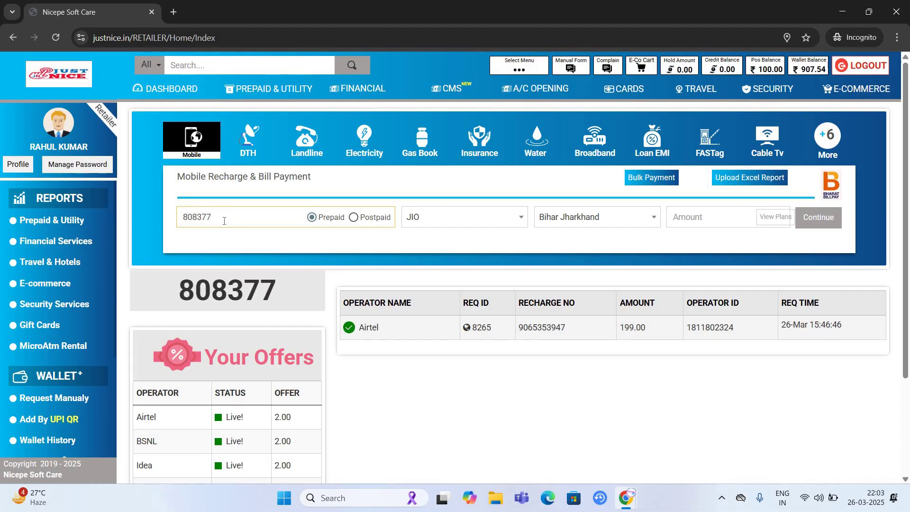
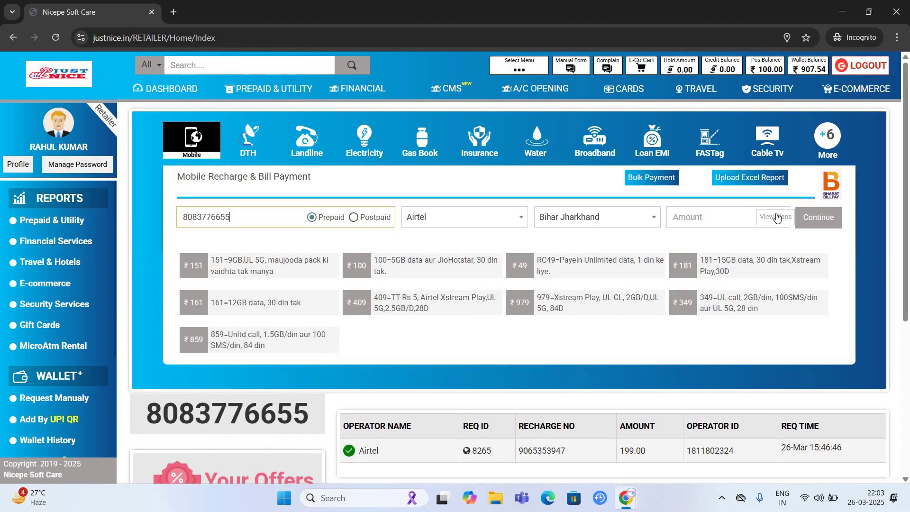
- Choose the ₹10 Airtel Talktime plan, continue, and proceed to pay
{"action": "left_click", "coordinate": [529, 278]}
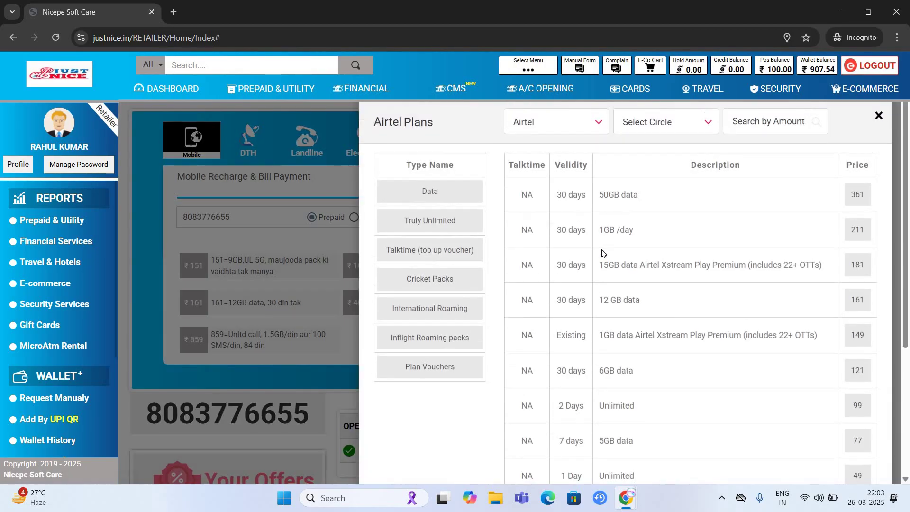
{"action": "scroll", "coordinate": [465, 227], "scroll_direction": "down", "scroll_amount": 4}
{"action": "scroll", "coordinate": [466, 228], "scroll_direction": "up", "scroll_amount": 4}
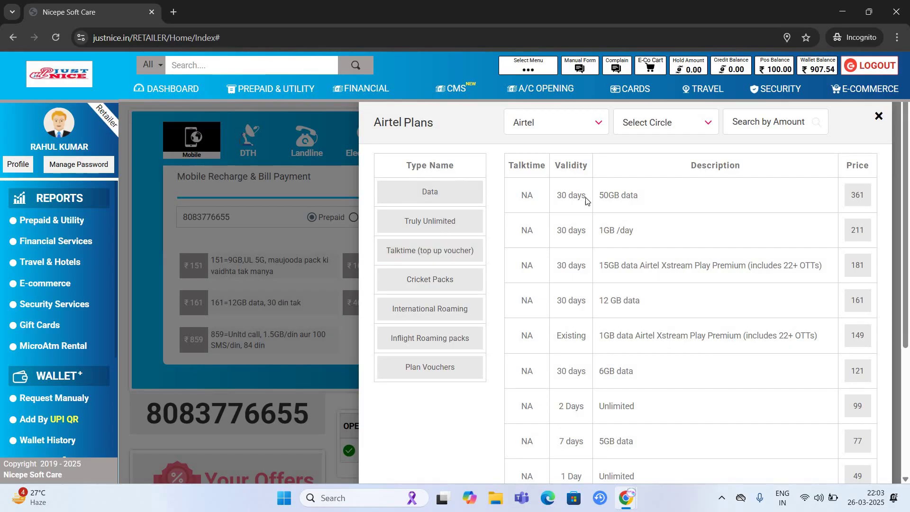
{"action": "left_click", "coordinate": [430, 221]}
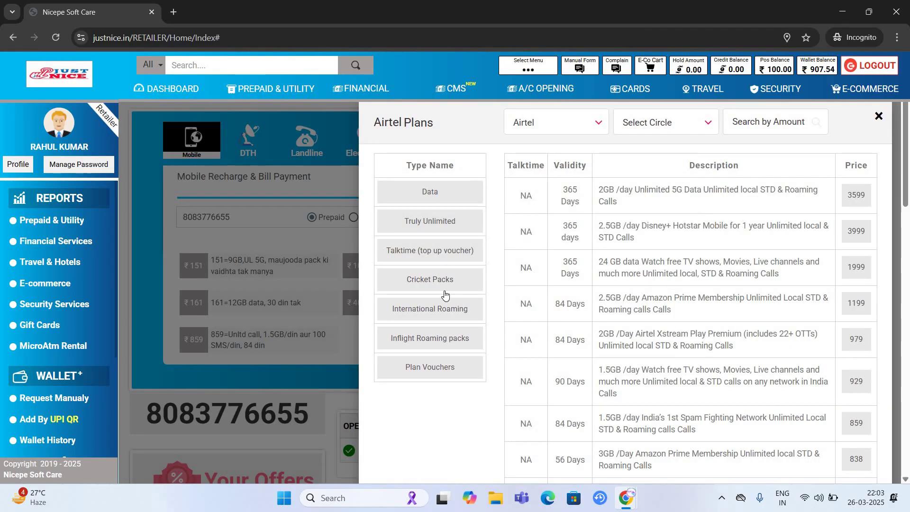
{"action": "left_click", "coordinate": [447, 252]}
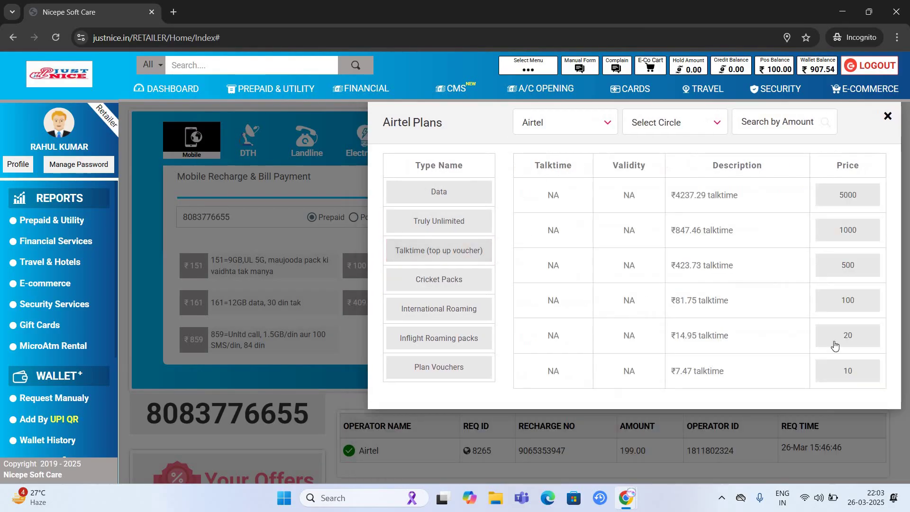
{"action": "left_click", "coordinate": [857, 370]}
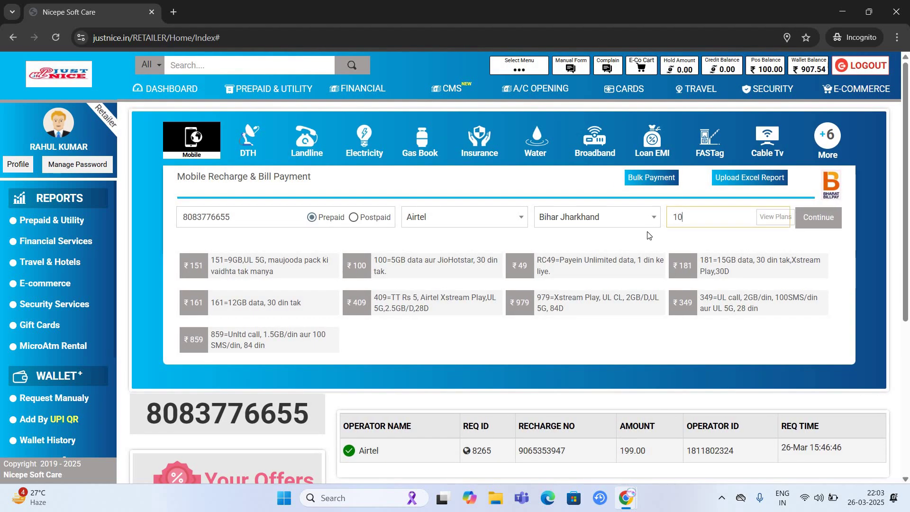
{"action": "left_click", "coordinate": [826, 223]}
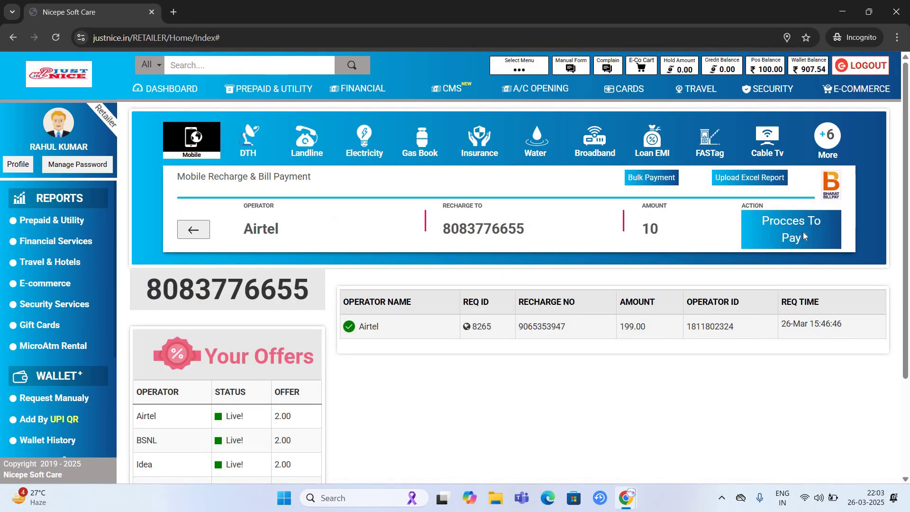
{"action": "left_click", "coordinate": [803, 232]}
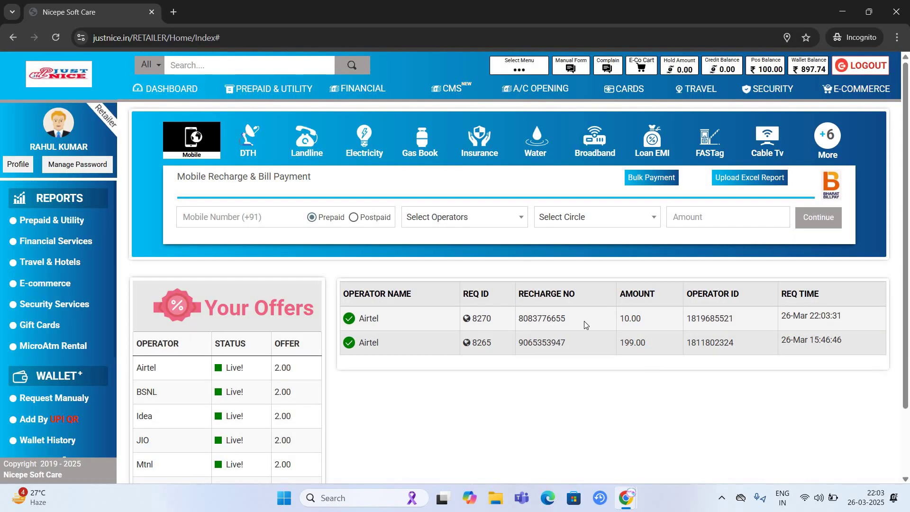
- Highlight the new recharge row's details, then view the DTH and electricity bill payment forms
{"action": "left_click_drag", "start_coordinate": [519, 318], "coordinate": [858, 317]}
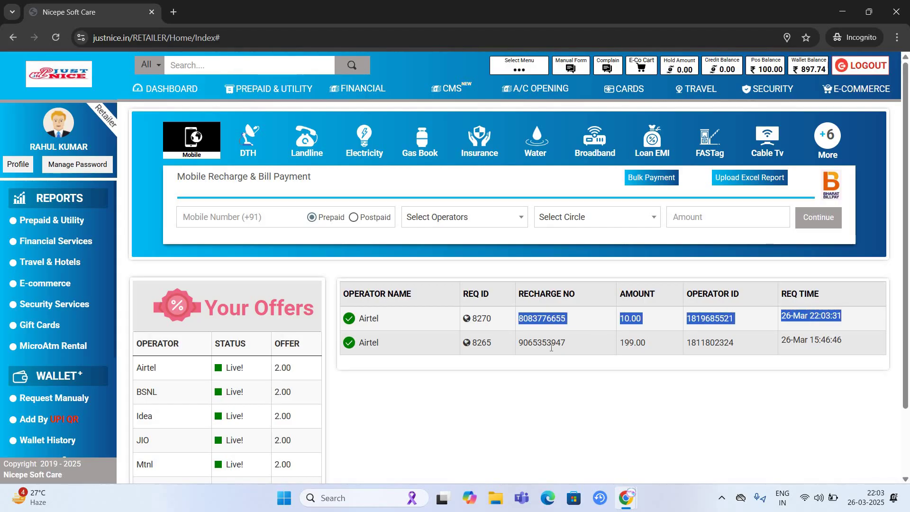
{"action": "left_click", "coordinate": [550, 348]}
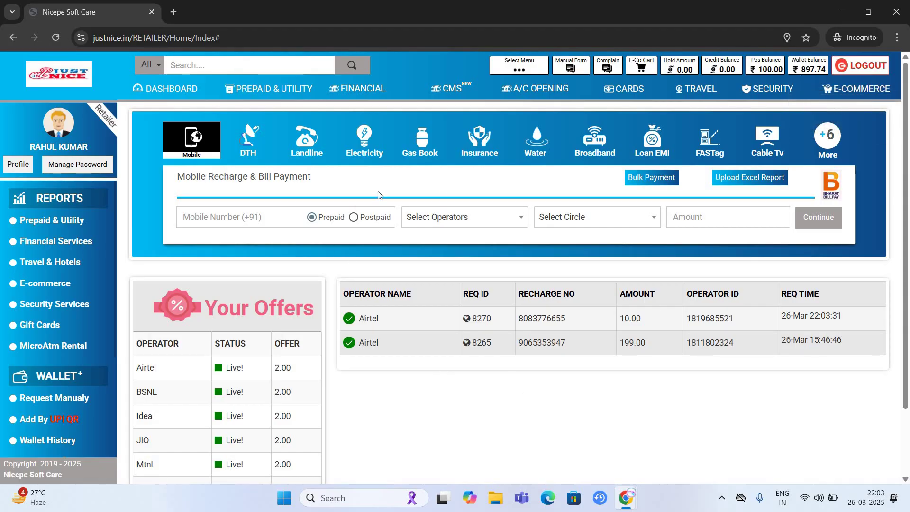
{"action": "left_click", "coordinate": [250, 138]}
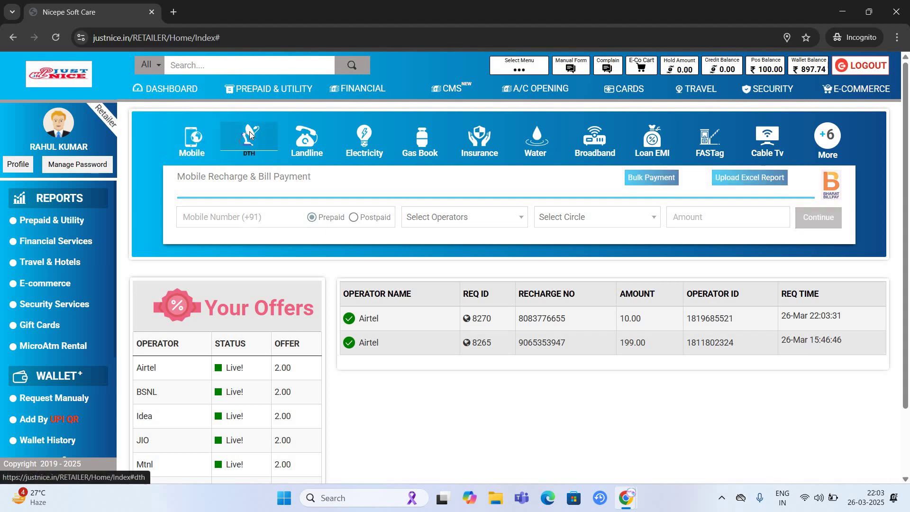
{"action": "left_click", "coordinate": [359, 142]}
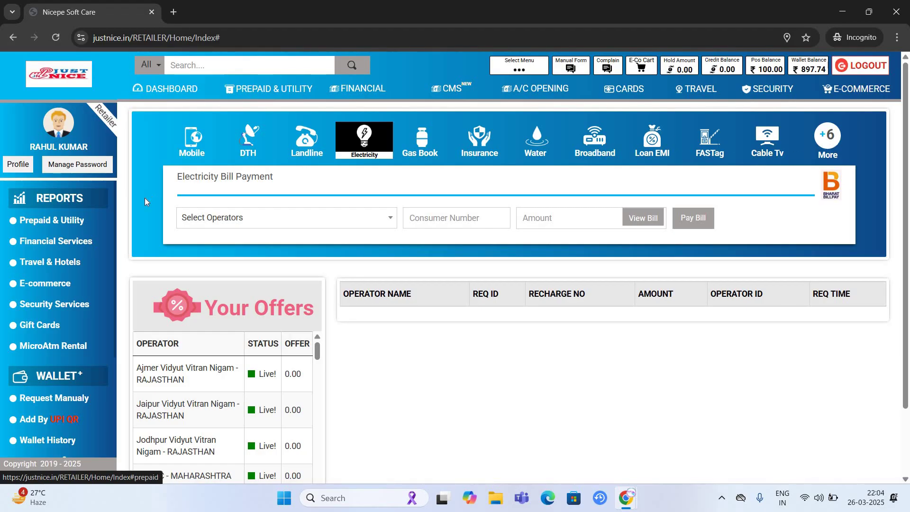
- Scroll through the Domestic Money Transfer page, then go back to the retailer home dashboard
{"action": "left_click", "coordinate": [372, 89]}
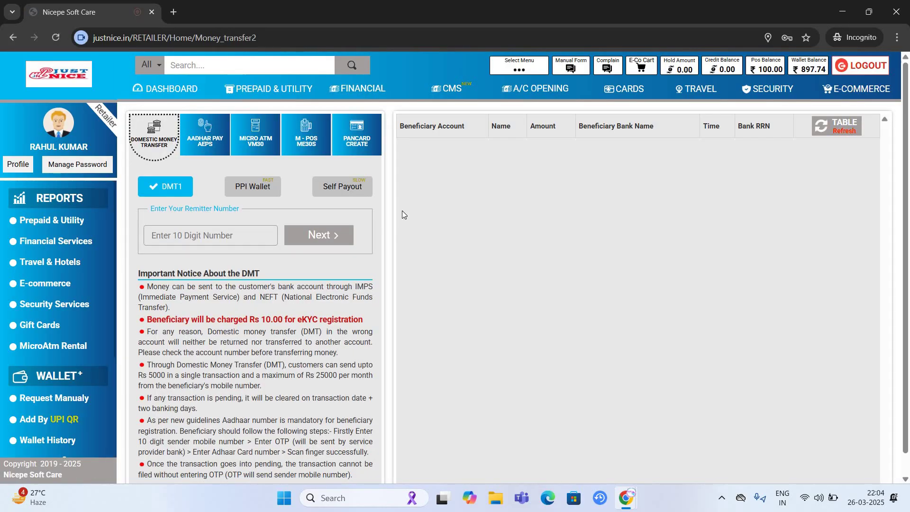
{"action": "scroll", "coordinate": [90, 206], "scroll_direction": "down", "scroll_amount": 1}
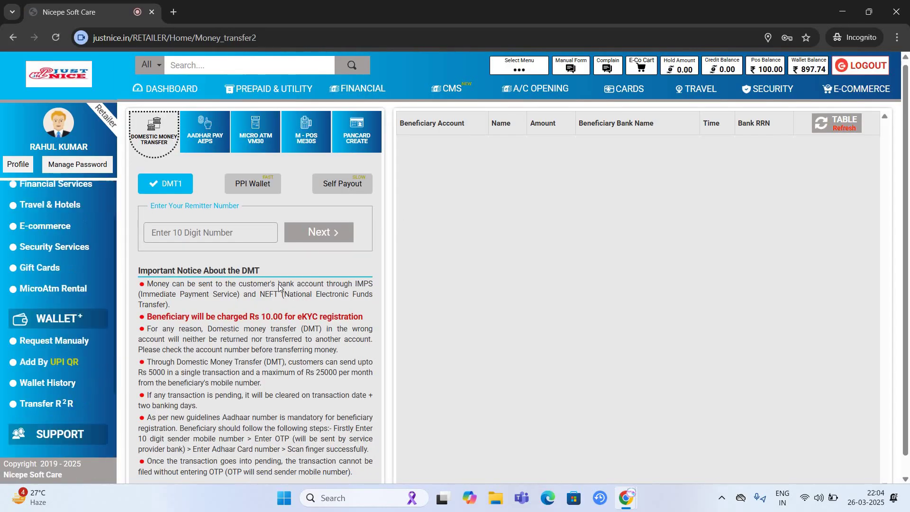
{"action": "scroll", "coordinate": [60, 259], "scroll_direction": "down", "scroll_amount": 3}
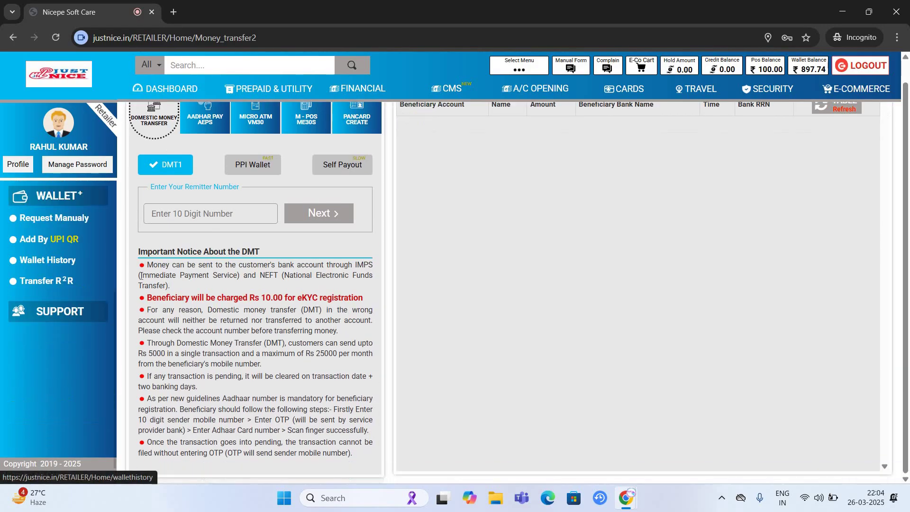
{"action": "scroll", "coordinate": [66, 420], "scroll_direction": "up", "scroll_amount": 4}
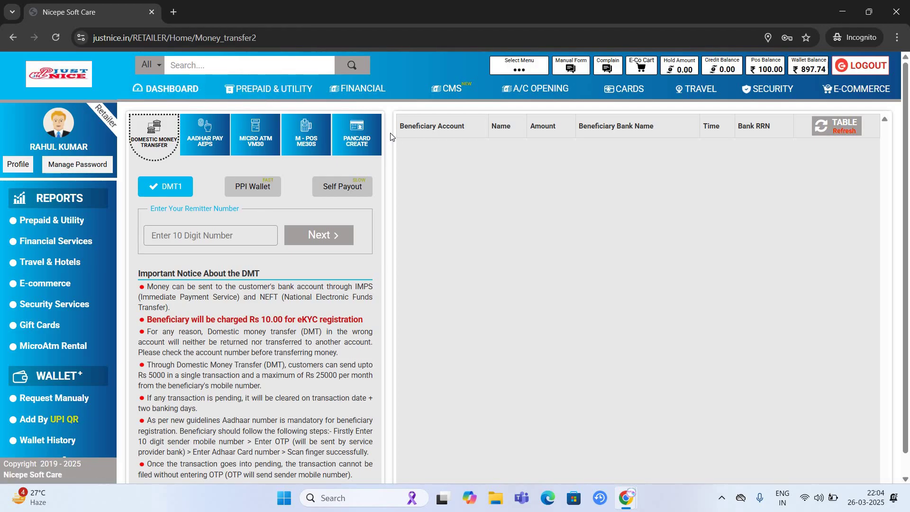
{"action": "left_click", "coordinate": [164, 90]}
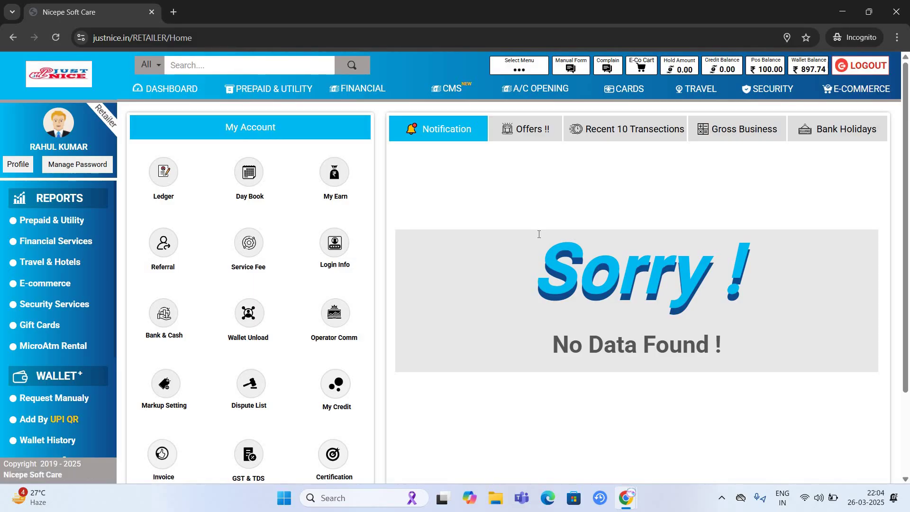